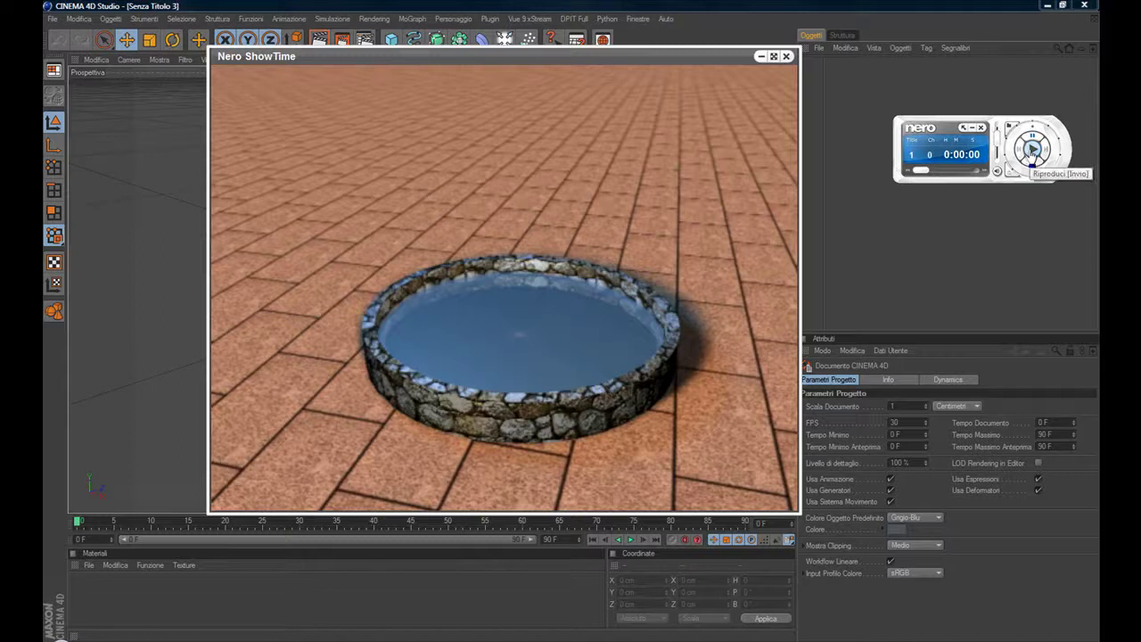
After viewing the preview video, add a disc of about 267 cm radius and make it editable.
click(1032, 150)
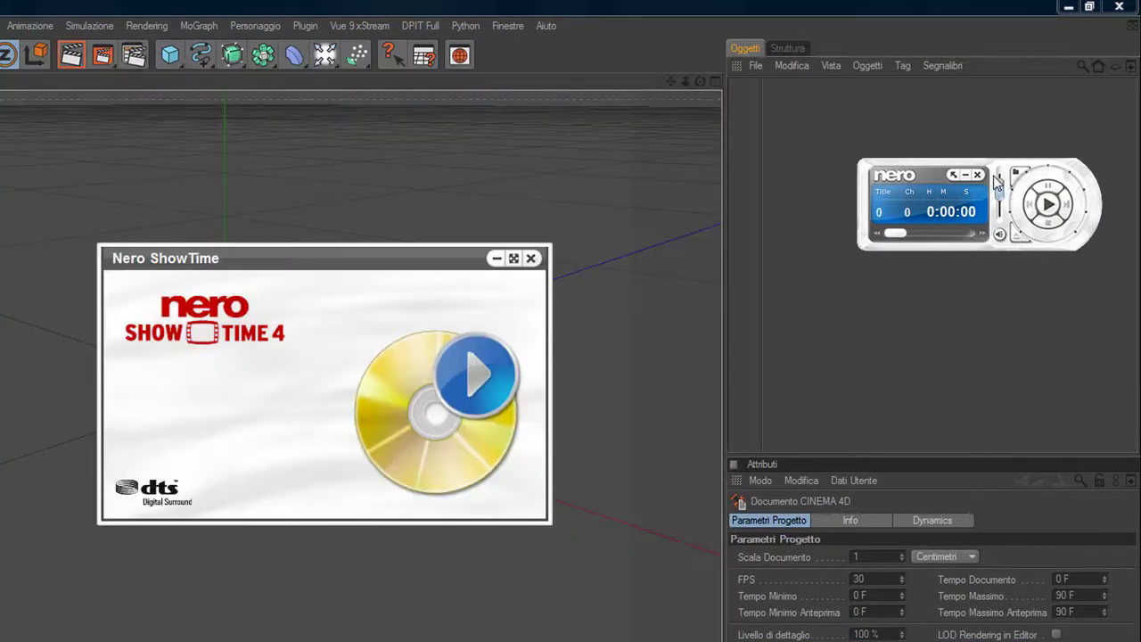
click(984, 175)
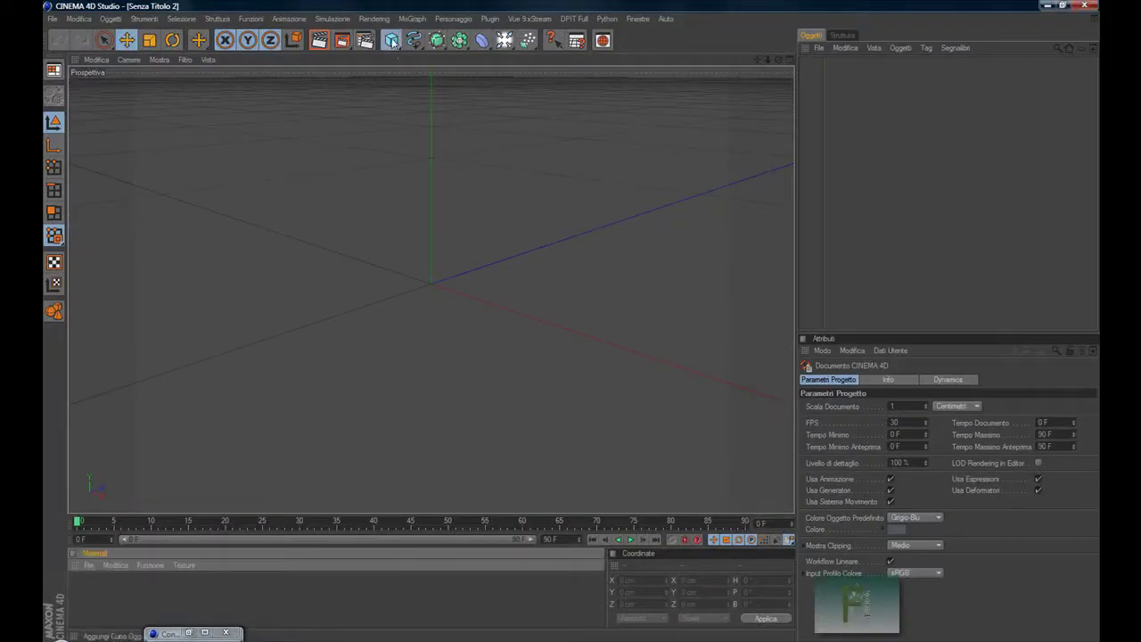
drag(393, 42, 499, 74)
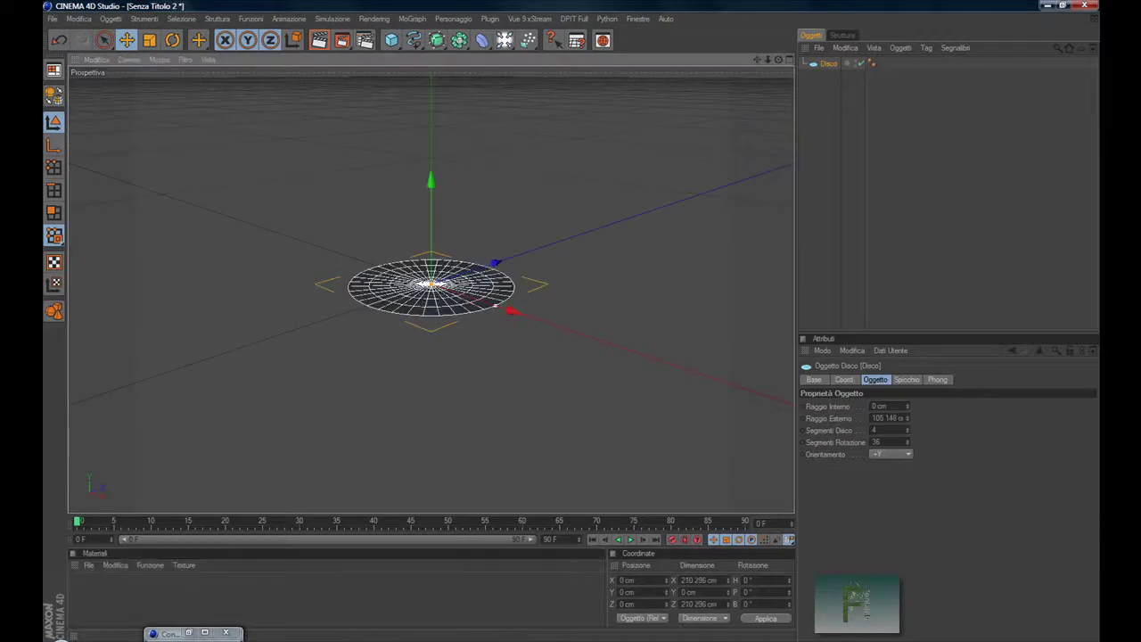
drag(484, 301, 586, 337)
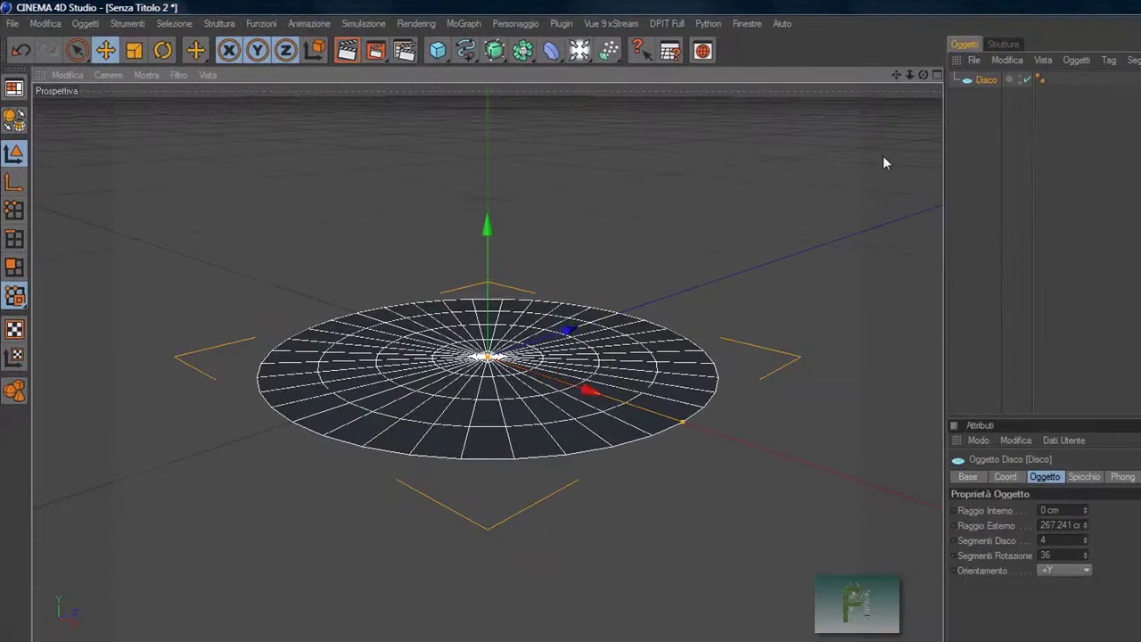
click(16, 120)
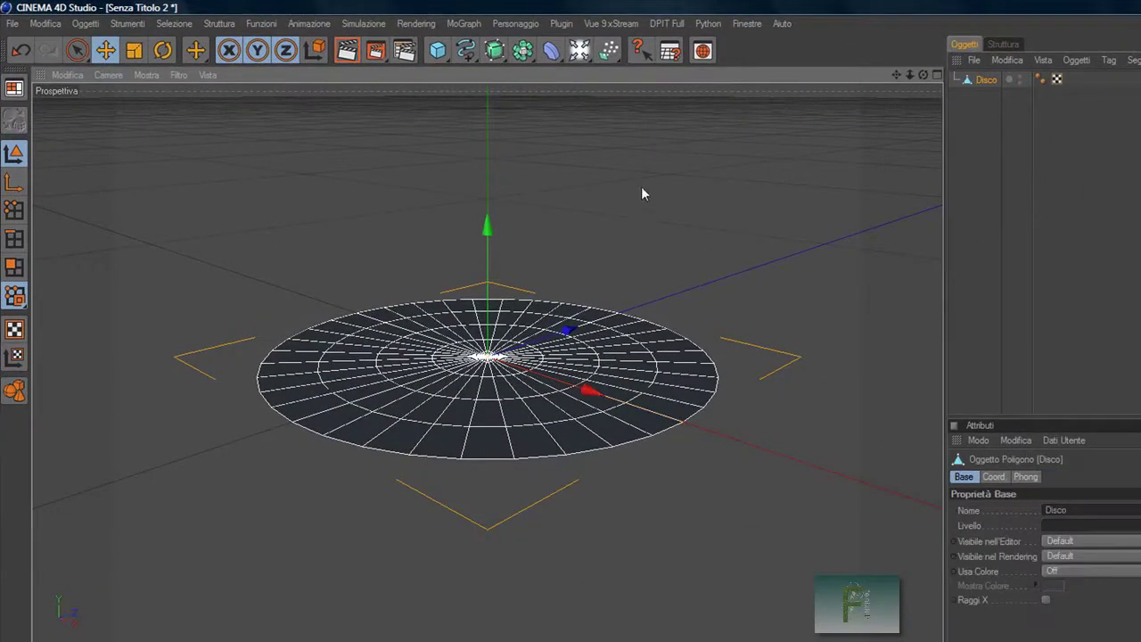
Add a particle emitter sized 21 by 3 cm and pitched 90°.
drag(609, 56, 634, 94)
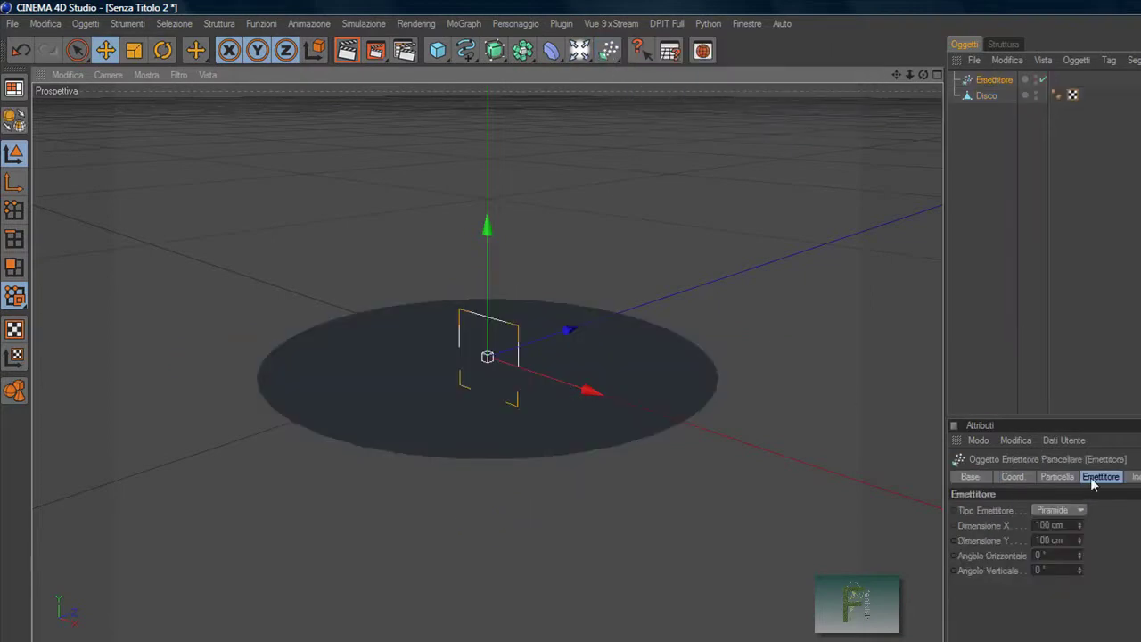
click(1081, 516)
text(21)
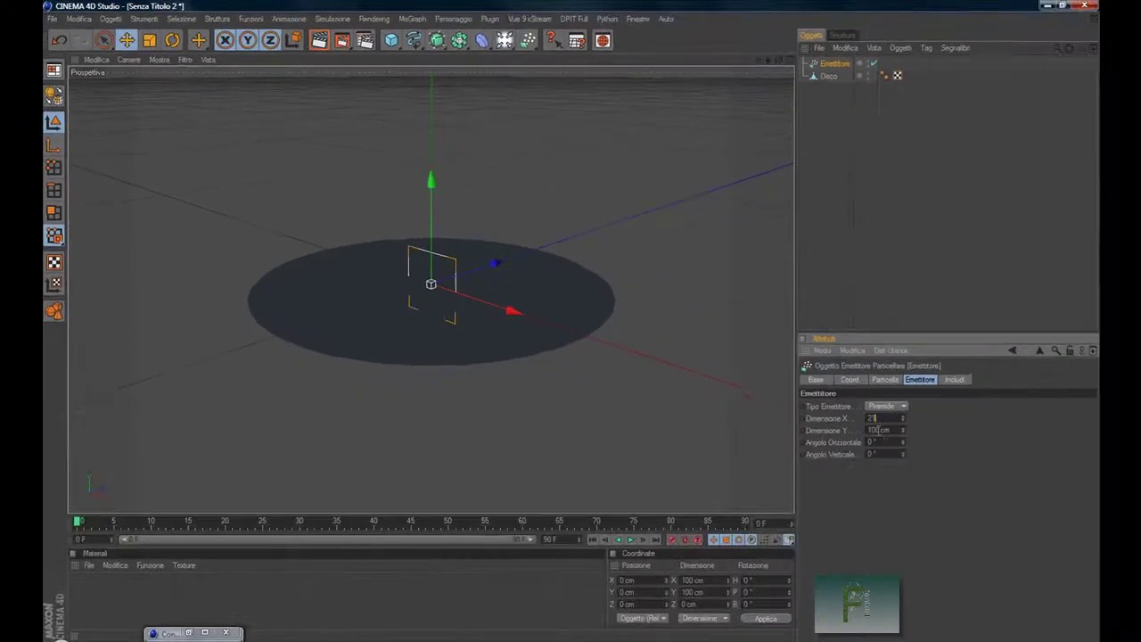
click(872, 431)
text(3)
key(Return)
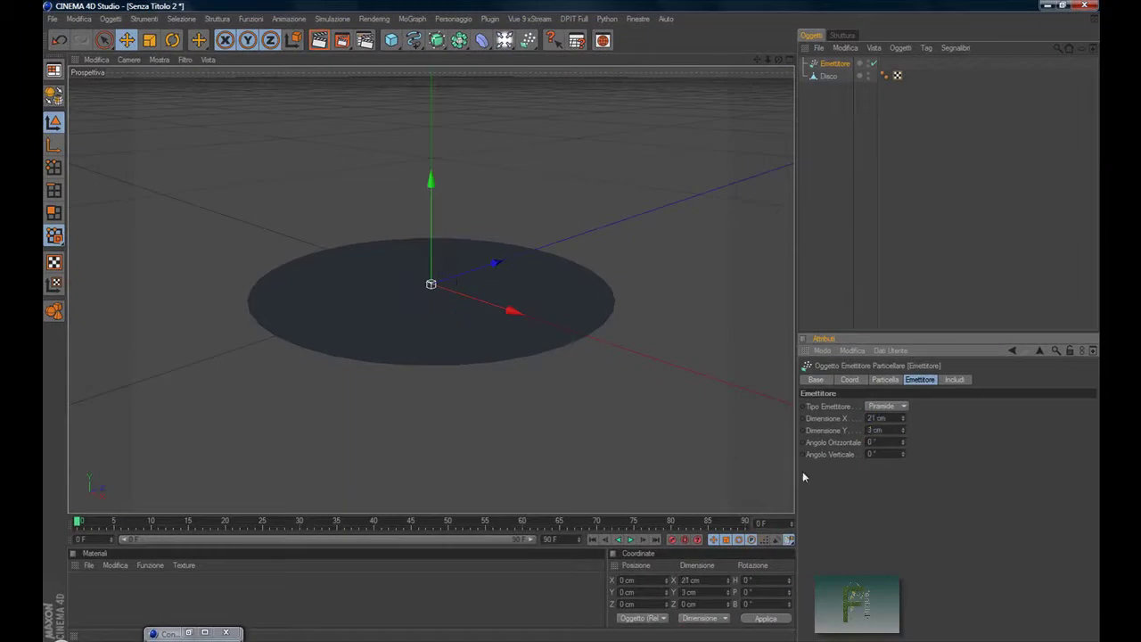
click(759, 591)
text(90)
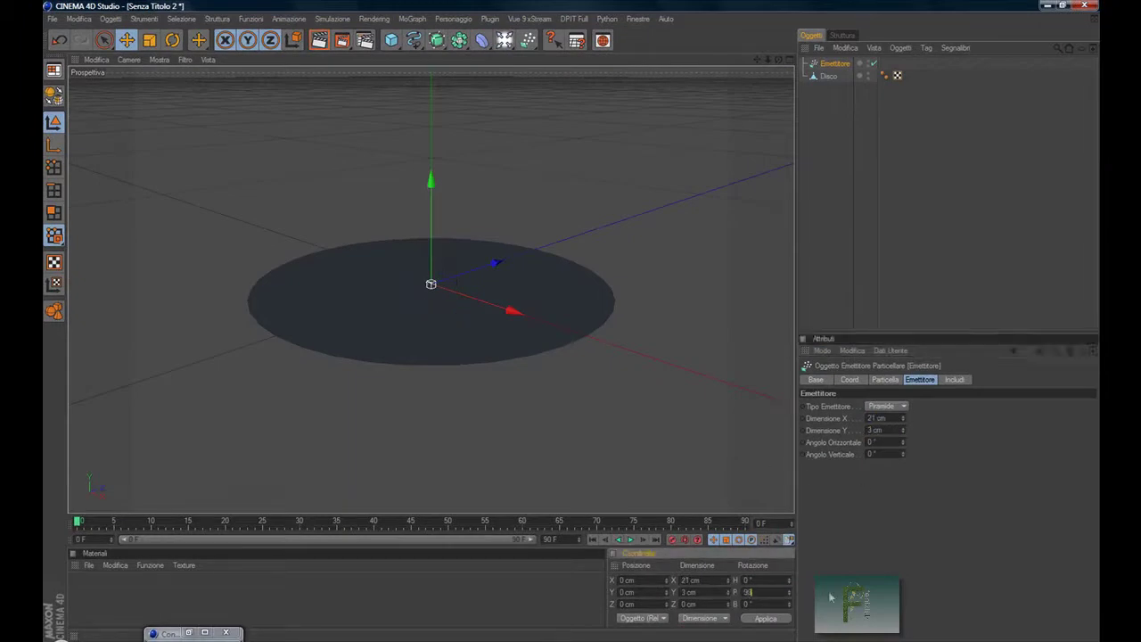
click(768, 618)
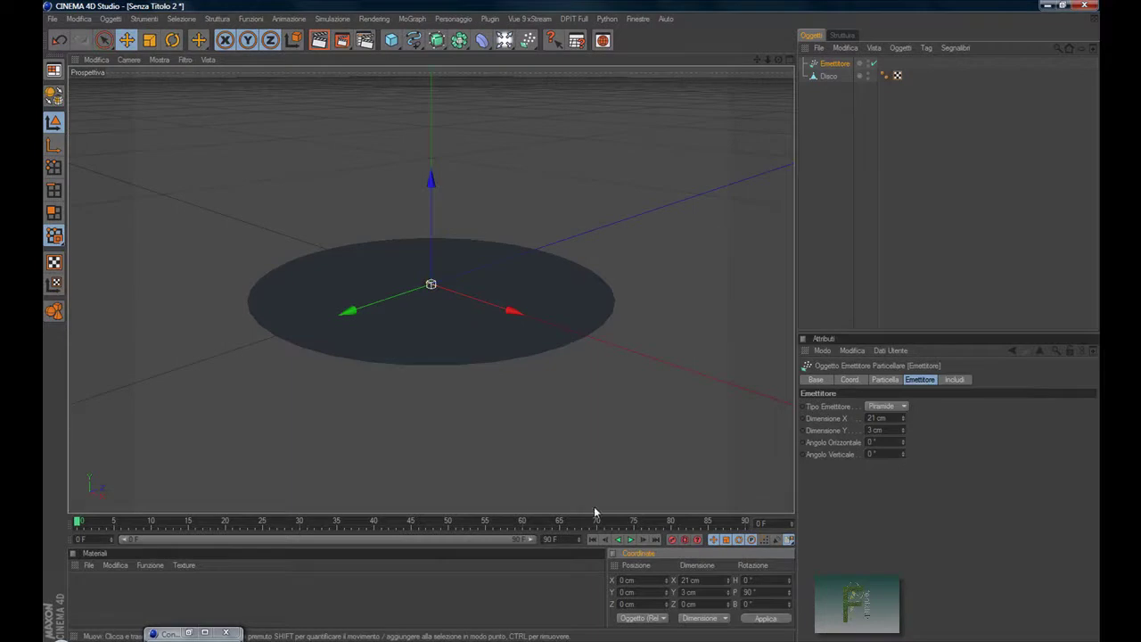
Give the emitter 40 editor and render particles, lifetime 97 and speed variation 20.
click(895, 381)
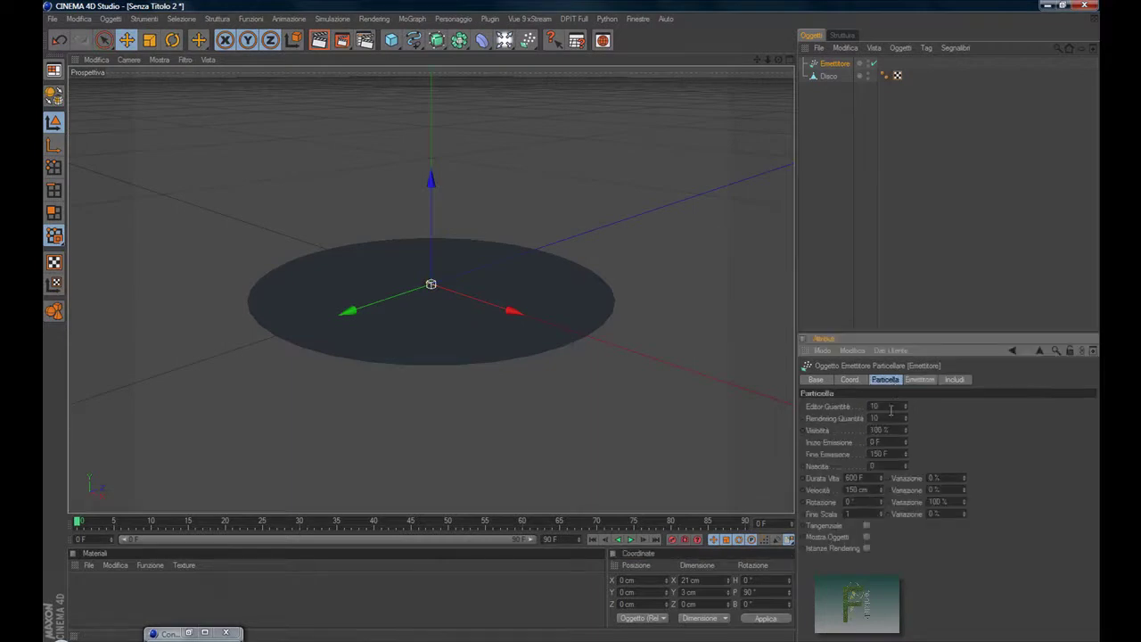
text(40)
key(Tab)
text(40)
key(Return)
drag(874, 478, 836, 481)
text(97)
drag(943, 490, 933, 490)
text(20)
click(920, 379)
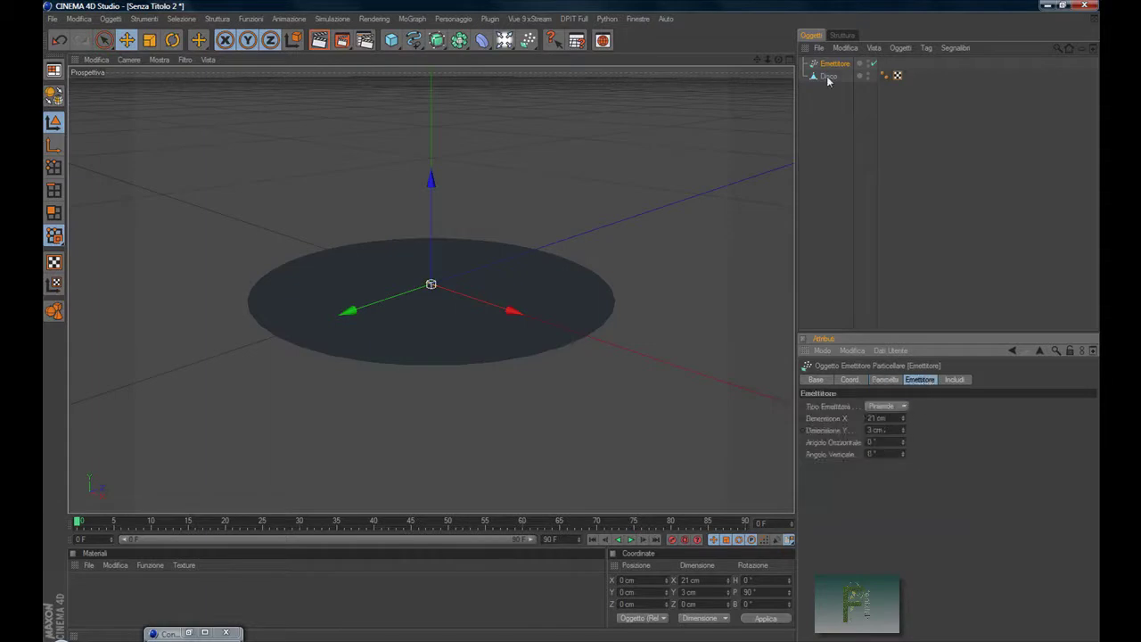
Add a Metaball object with a 10% hull value.
click(459, 40)
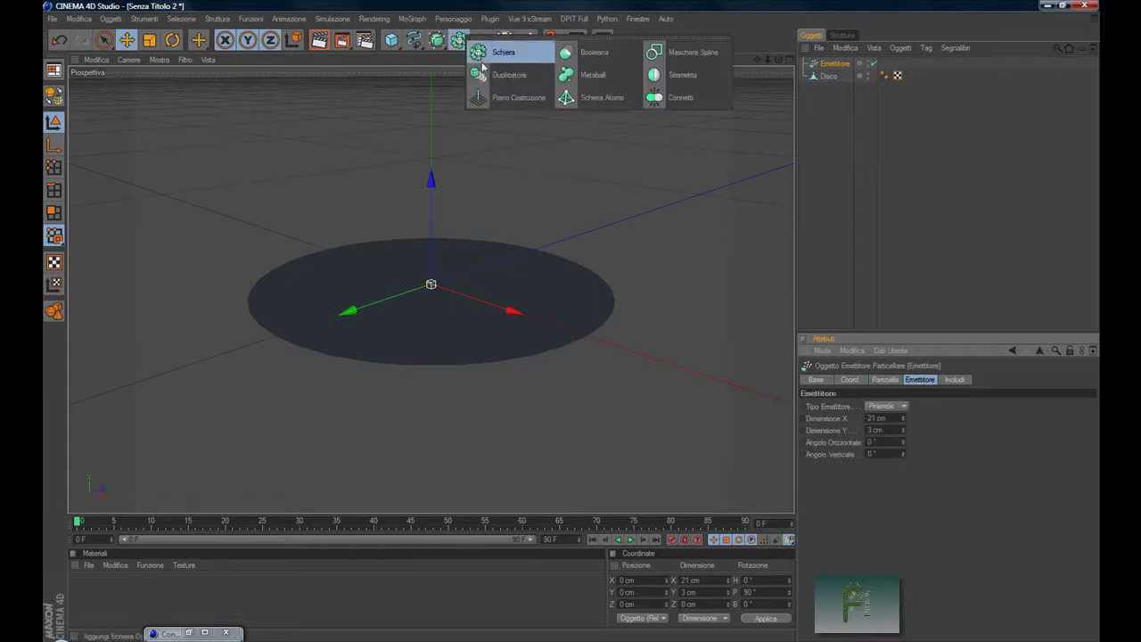
click(582, 74)
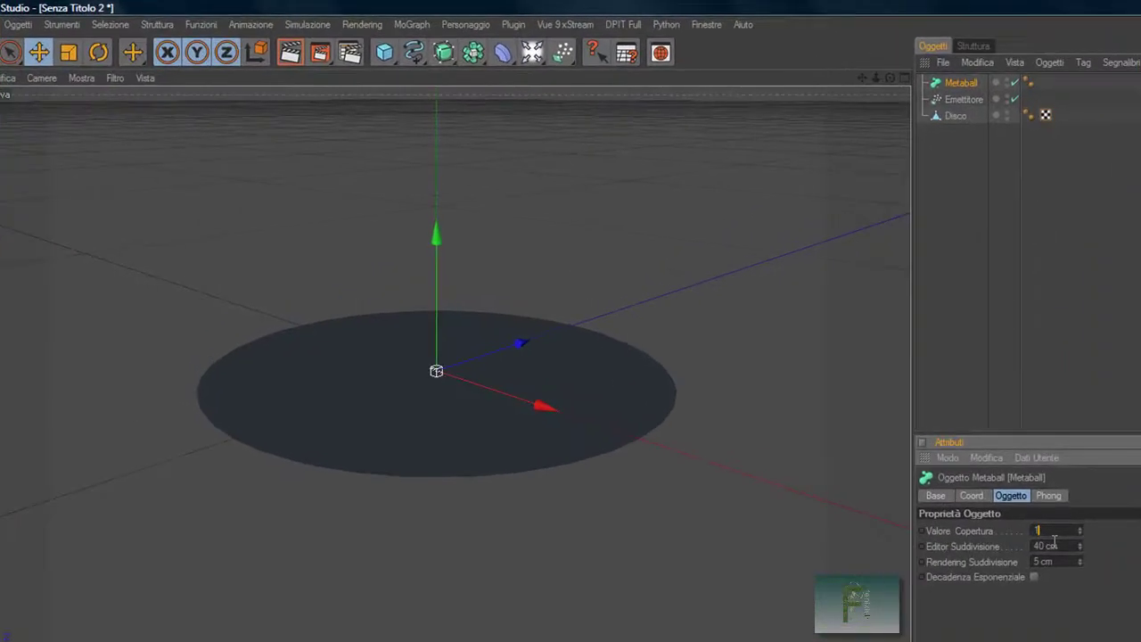
text(10)
key(Tab)
text(2)
Add a 1 cm sphere under the emitter, nesting the emitter inside the Metaball.
click(564, 60)
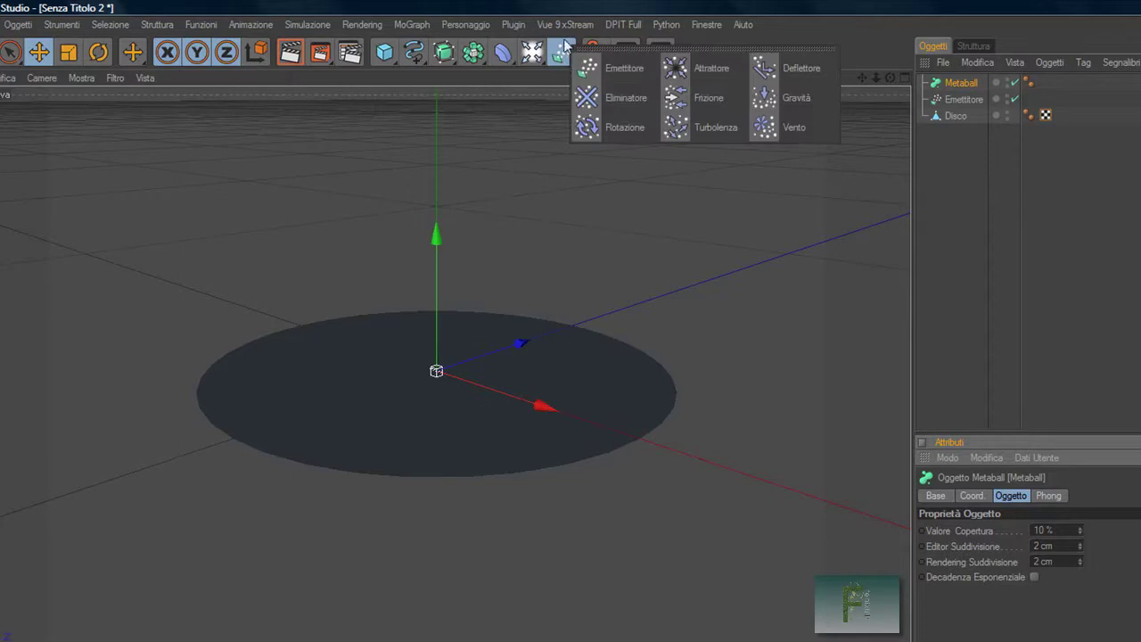
click(385, 52)
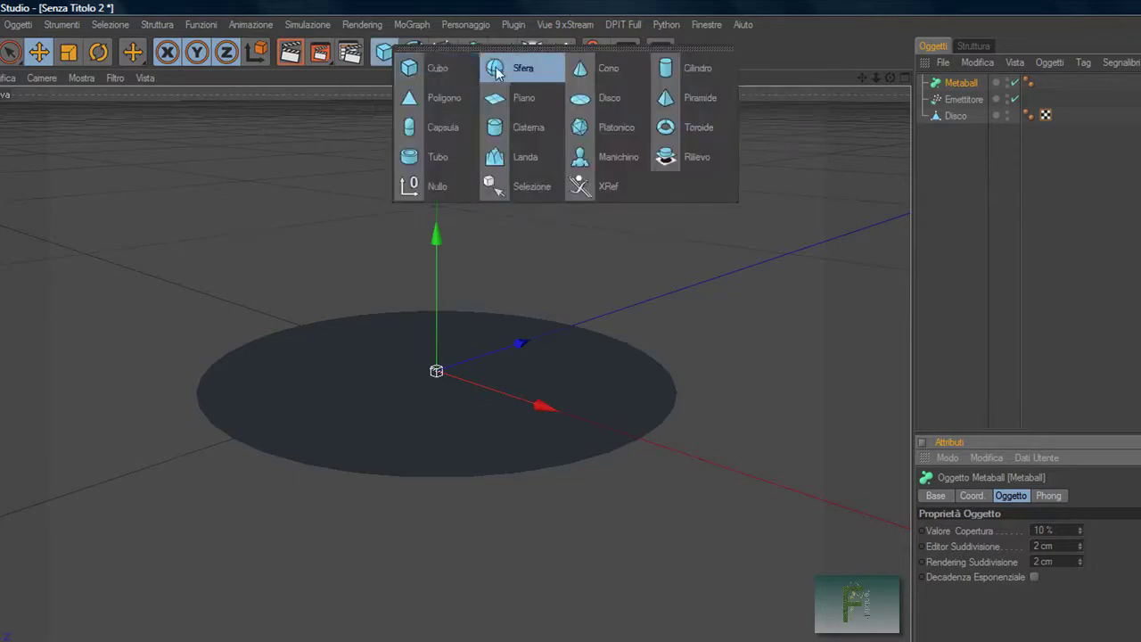
click(517, 69)
key(Return)
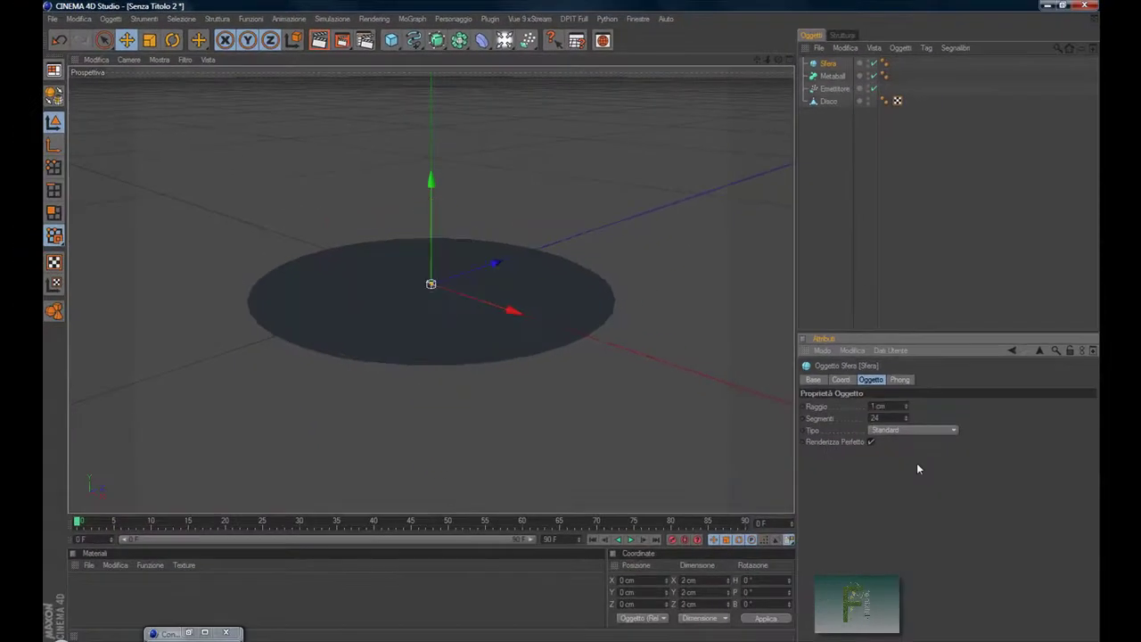
drag(831, 87, 831, 72)
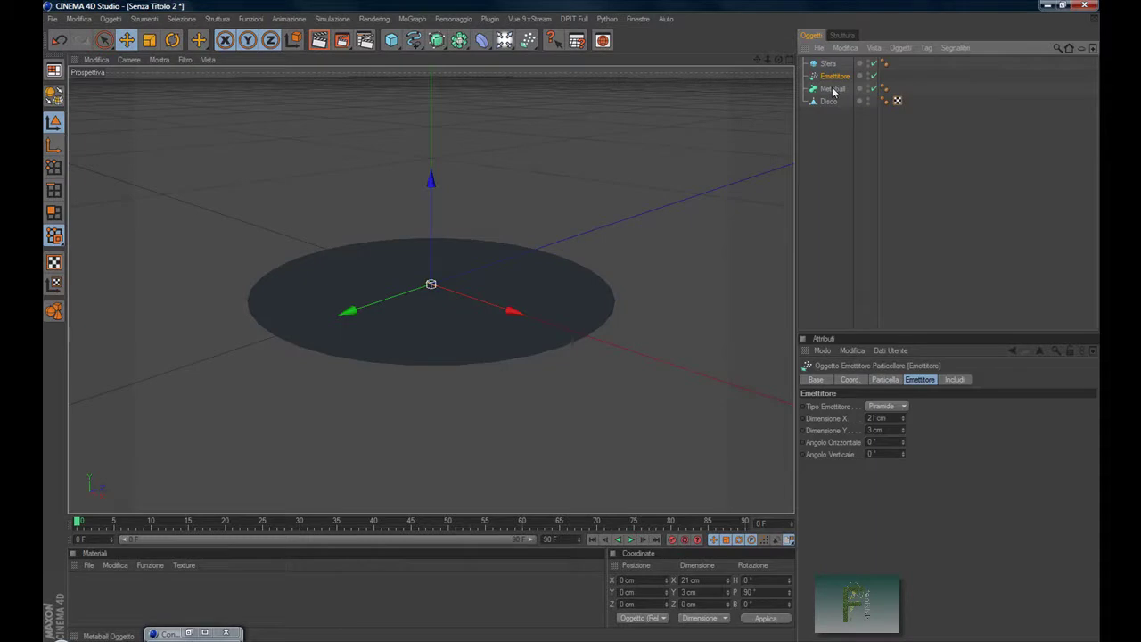
drag(831, 80, 843, 89)
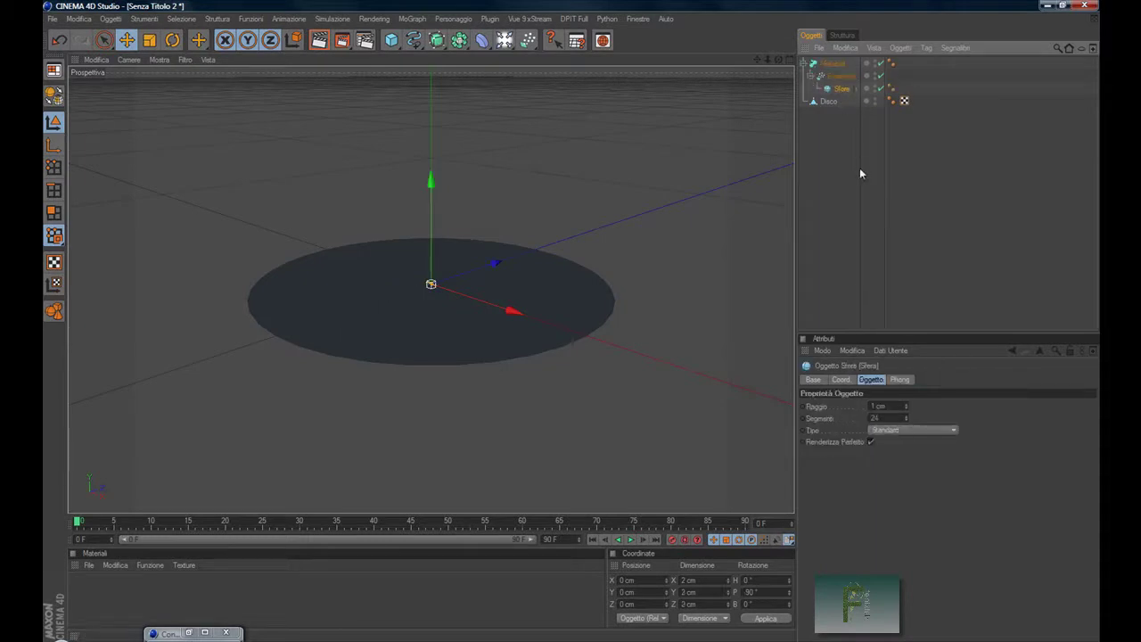
click(843, 80)
click(833, 63)
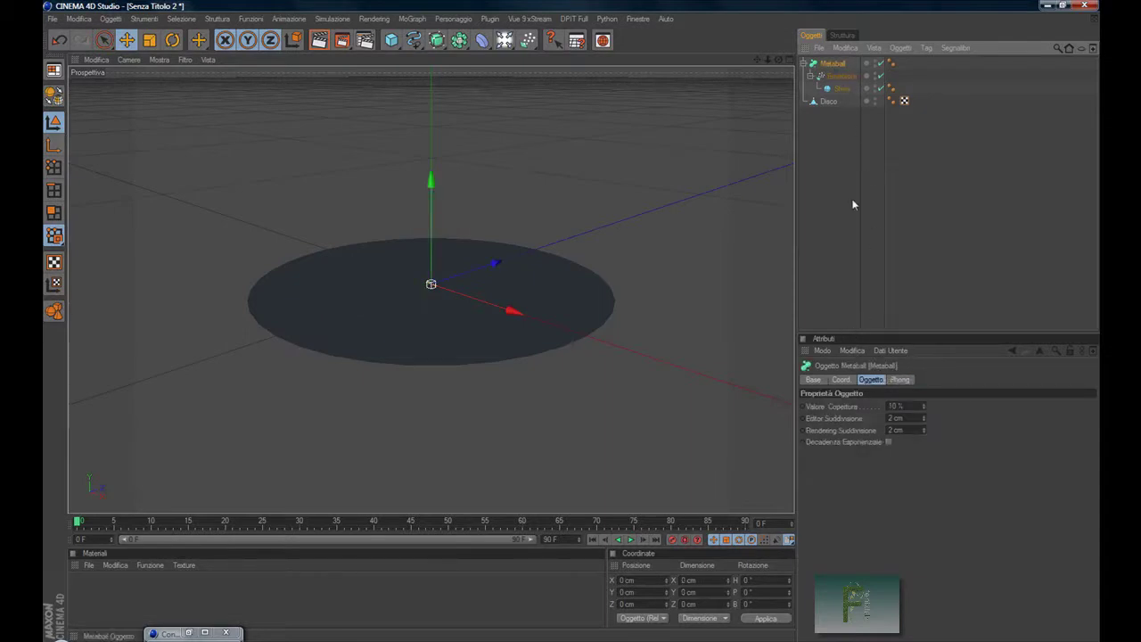
Add a gravity force above the disc and a turbulence force of 35 cm strength.
click(631, 539)
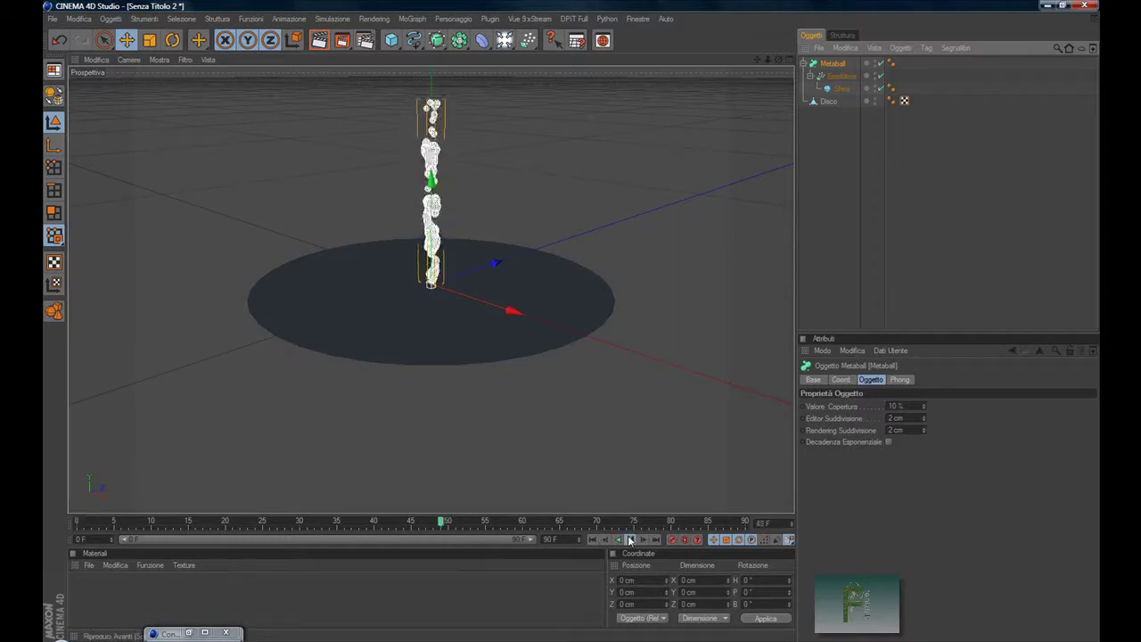
click(630, 539)
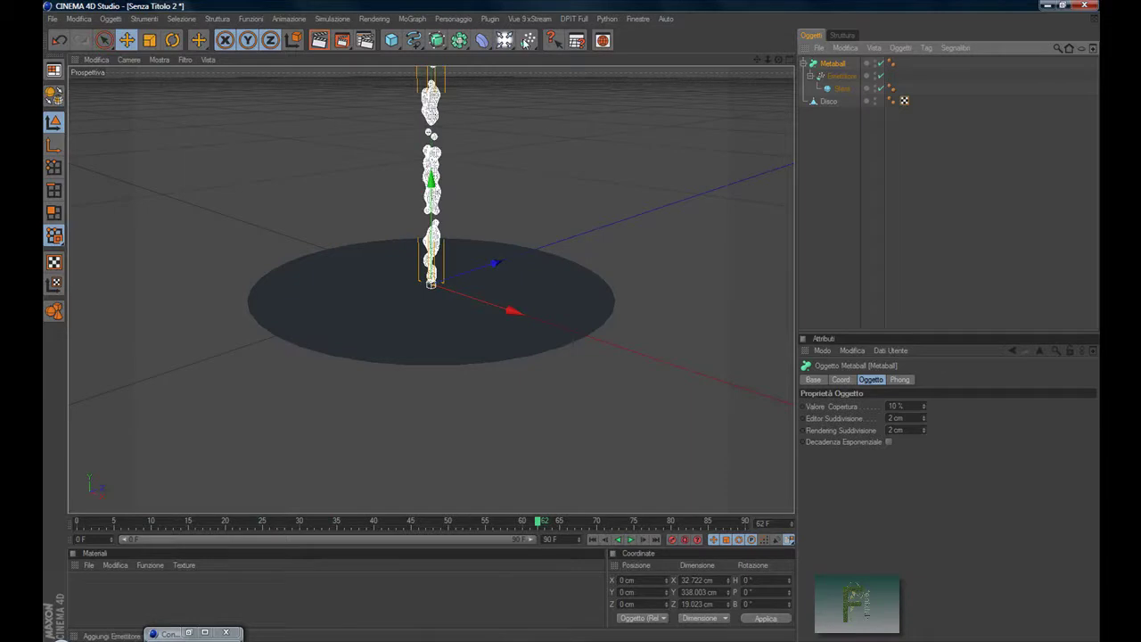
drag(528, 40, 697, 102)
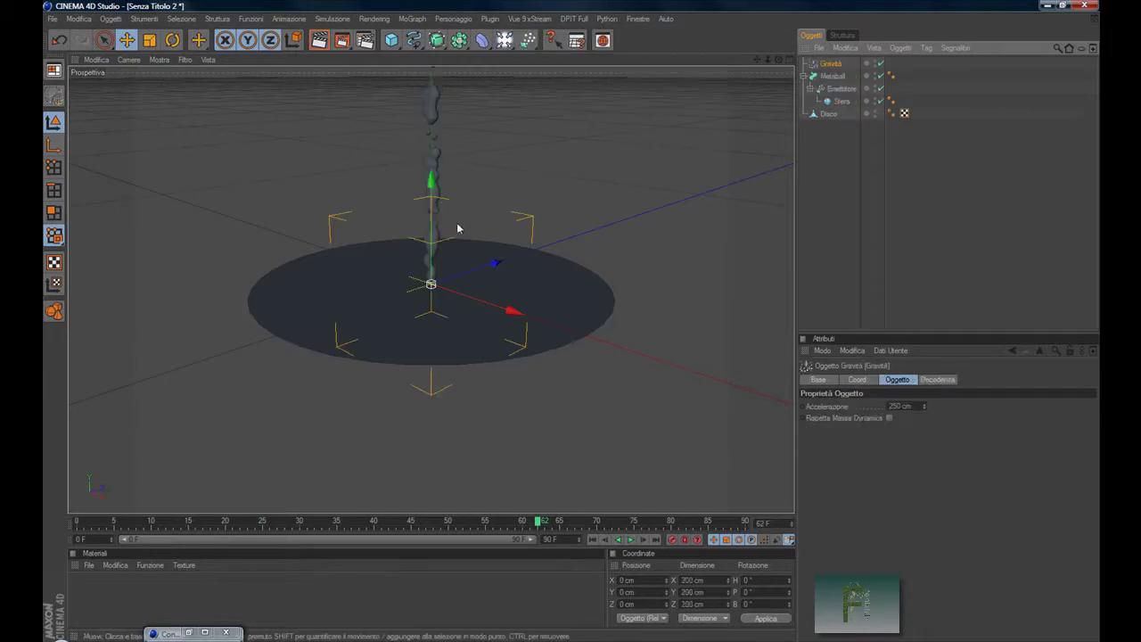
drag(434, 224, 433, 160)
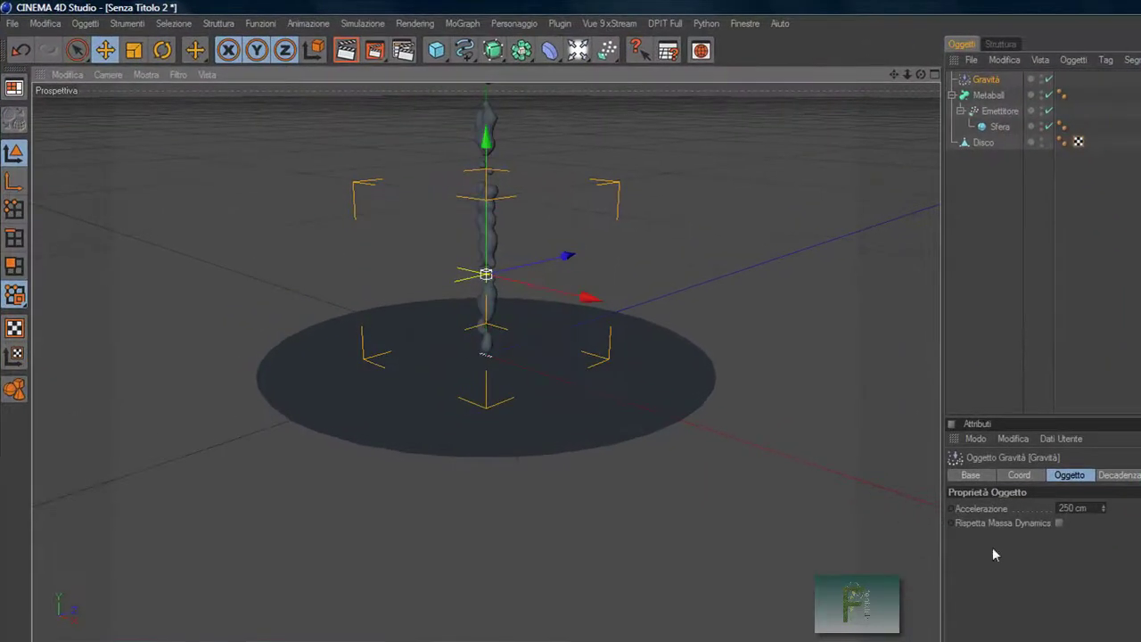
drag(1089, 510, 1049, 510)
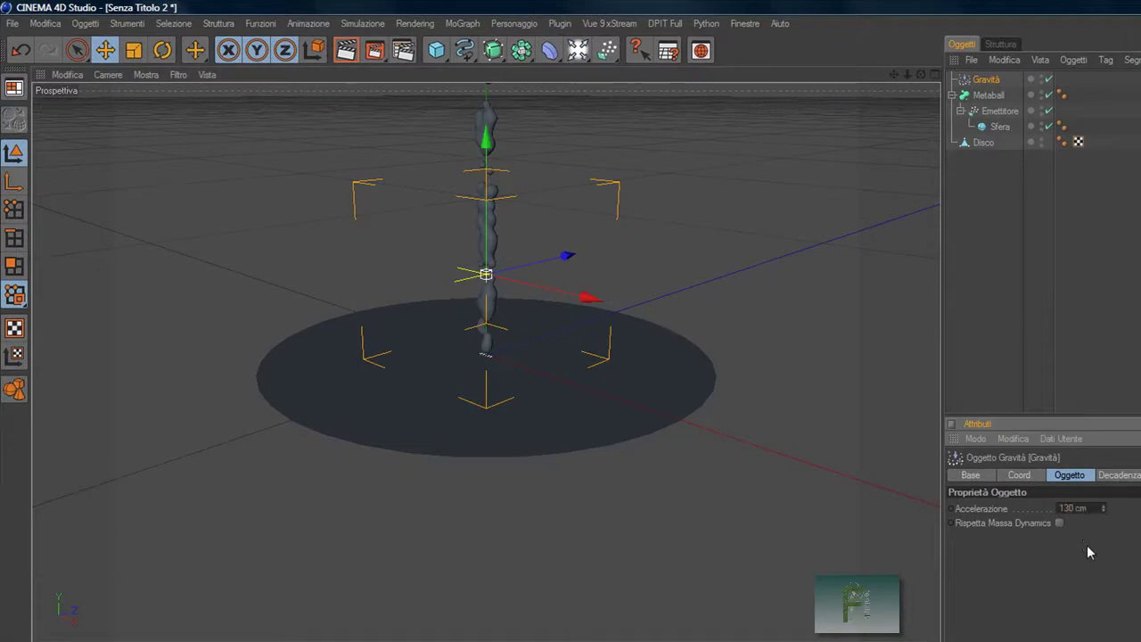
mouse_move(607, 51)
mouse_down()
mouse_move(813, 115)
mouse_move(742, 122)
mouse_up()
mouse_move(486, 230)
mouse_down()
mouse_move(486, 125)
mouse_move(574, 330)
mouse_up()
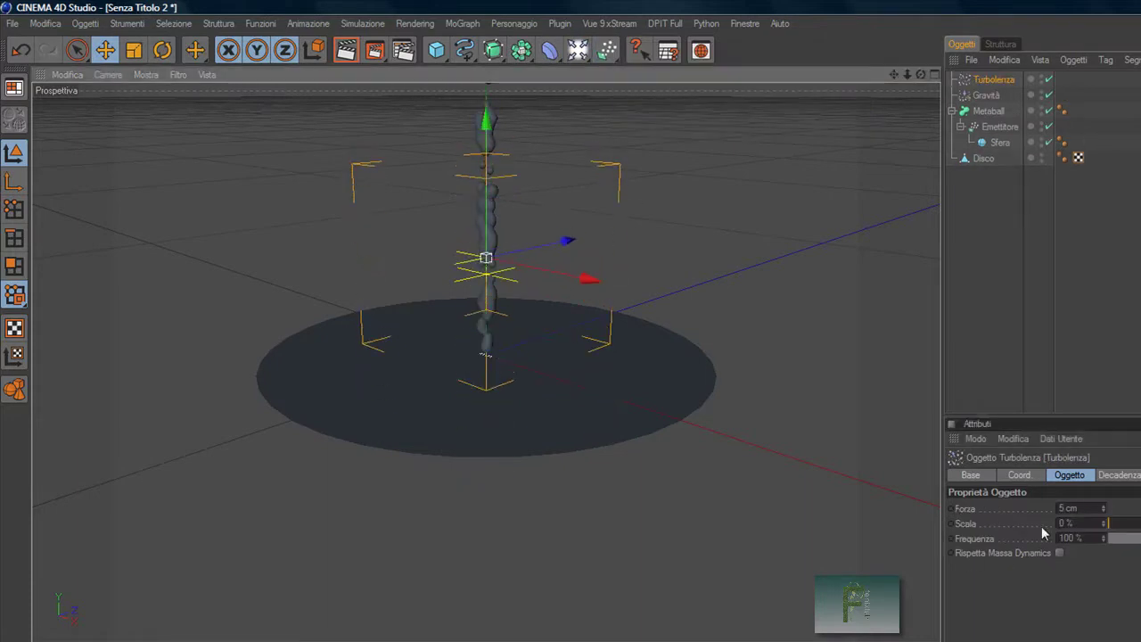
click(1061, 508)
text(35)
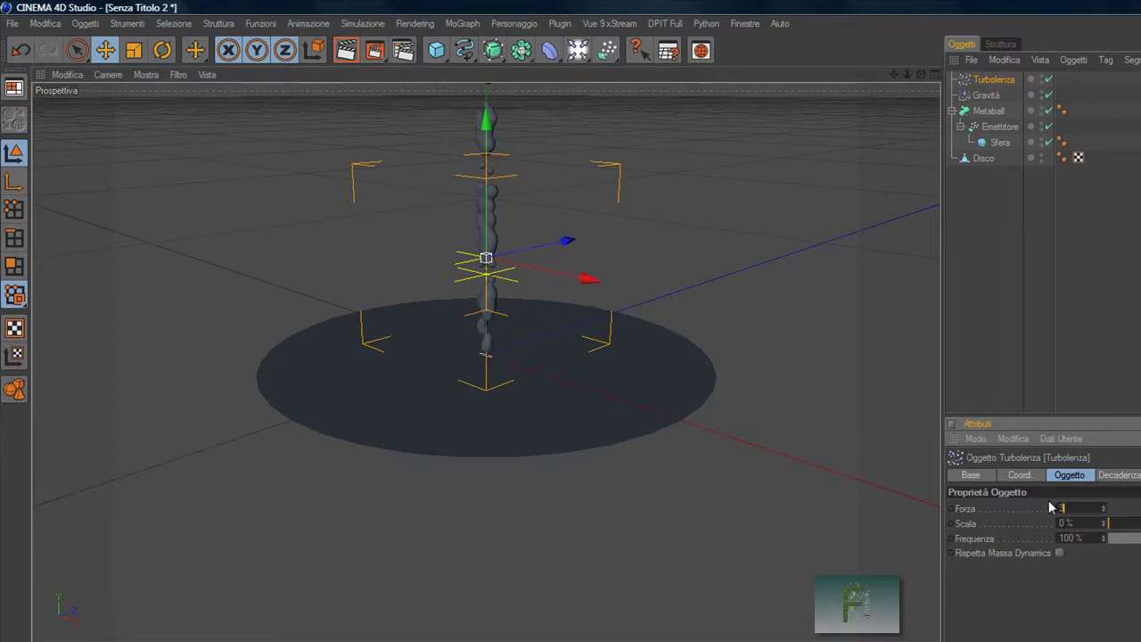
key(Return)
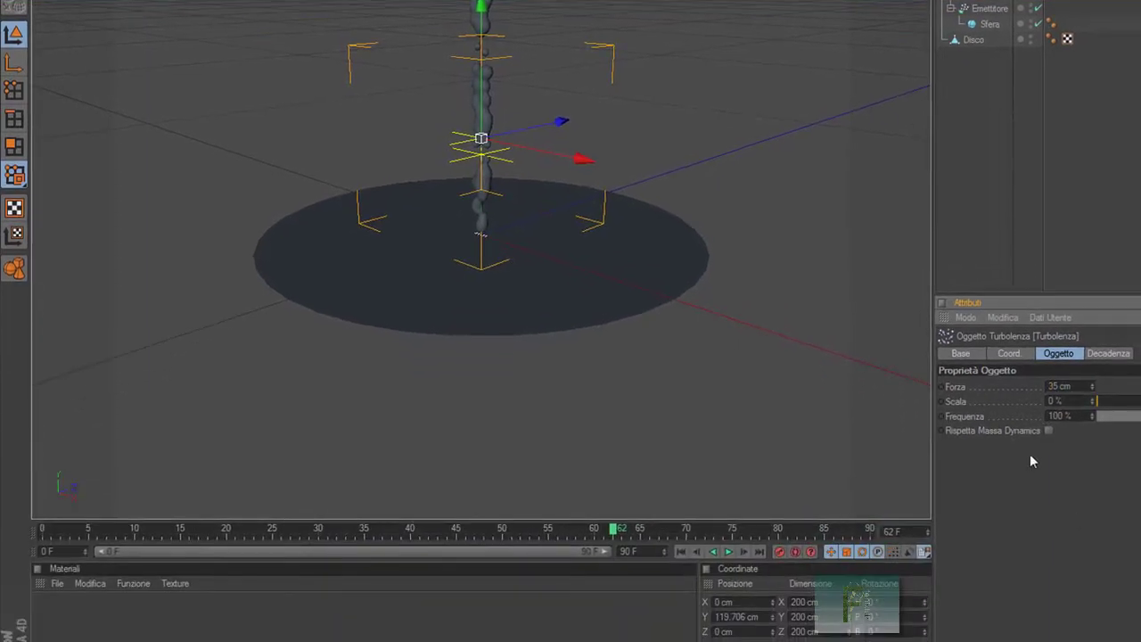
Extend the timeline to 250 frames and set the emitter's emission end to frame 250.
click(682, 552)
click(726, 552)
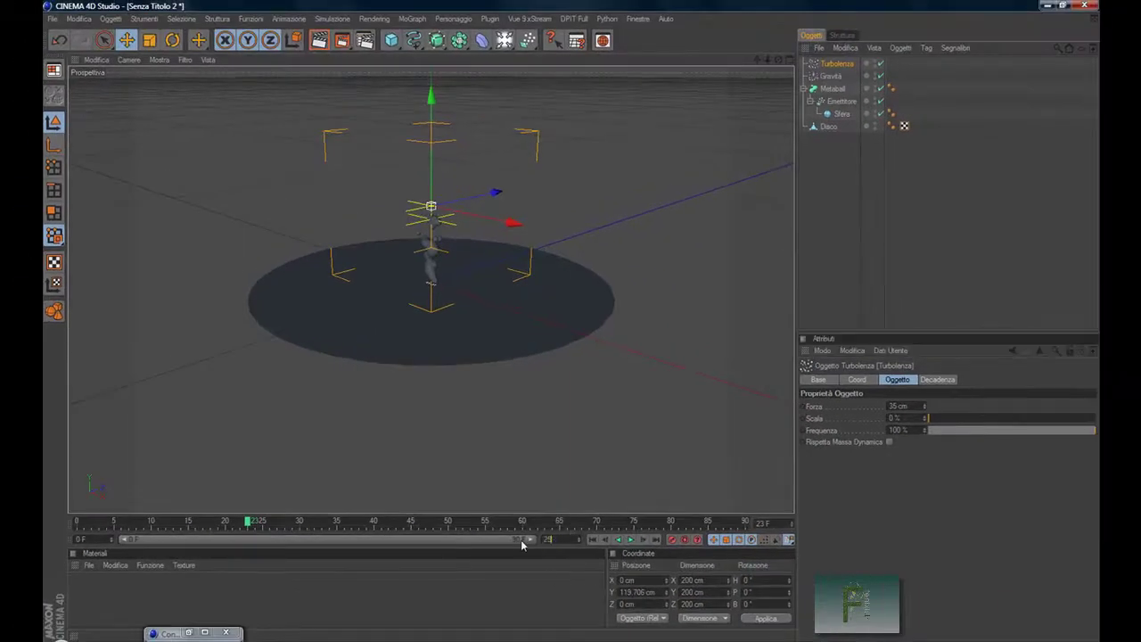
text(0 F)
key(Return)
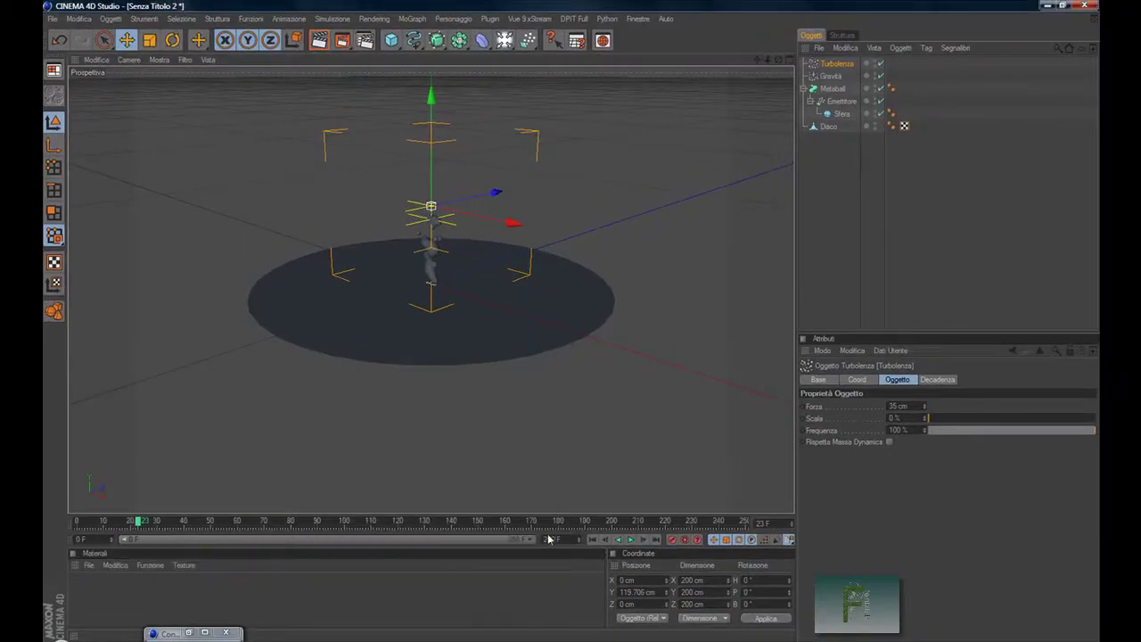
click(840, 100)
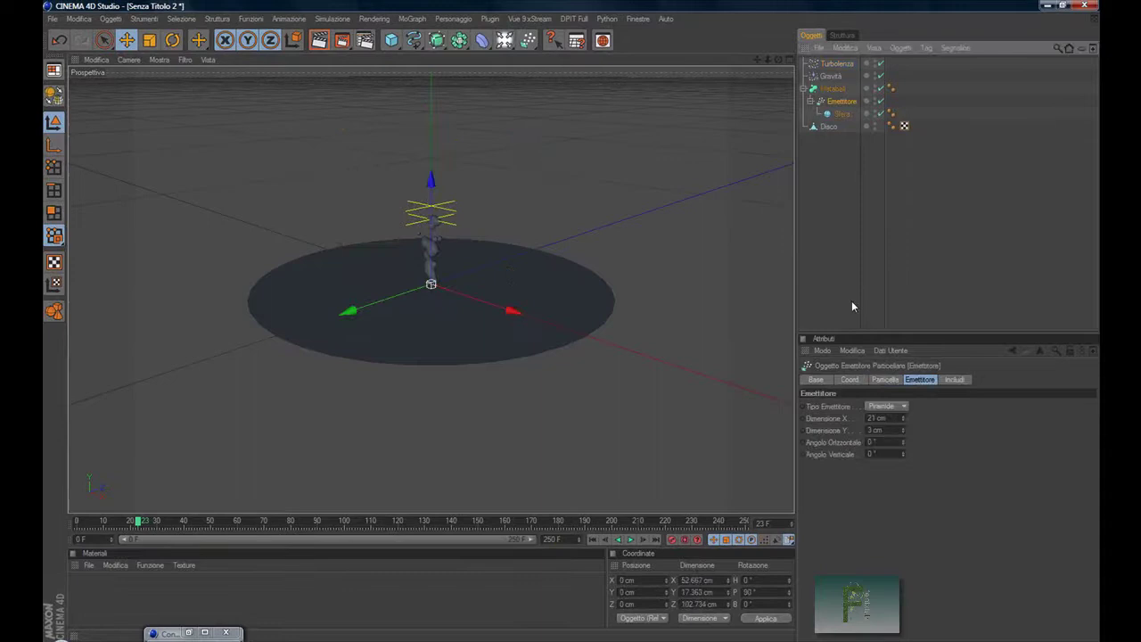
click(885, 380)
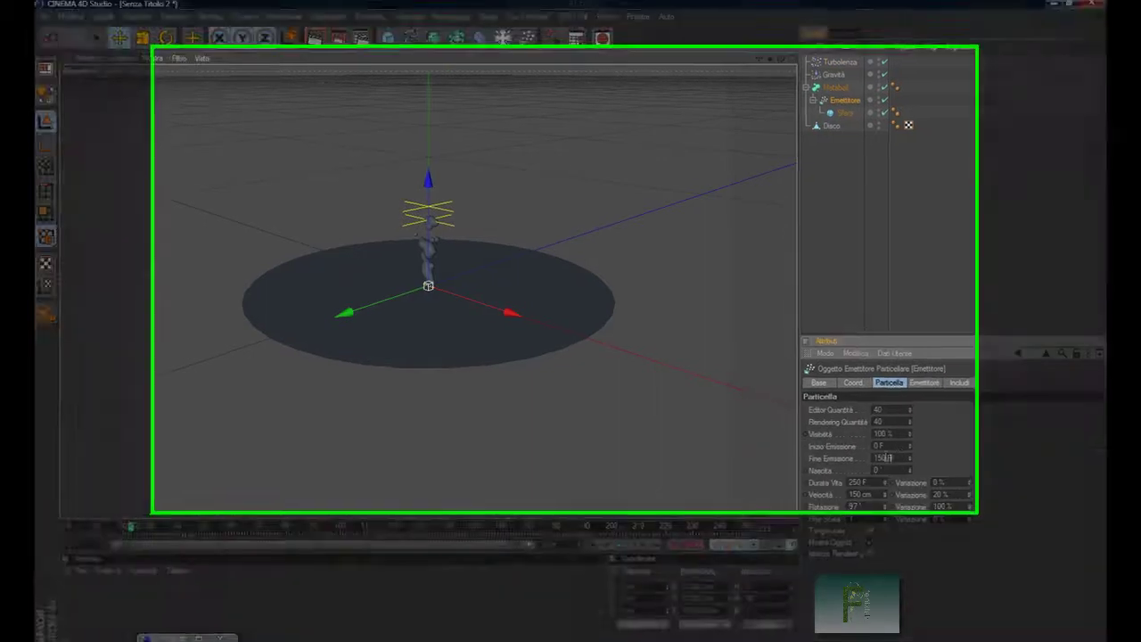
double_click(891, 453)
text(250)
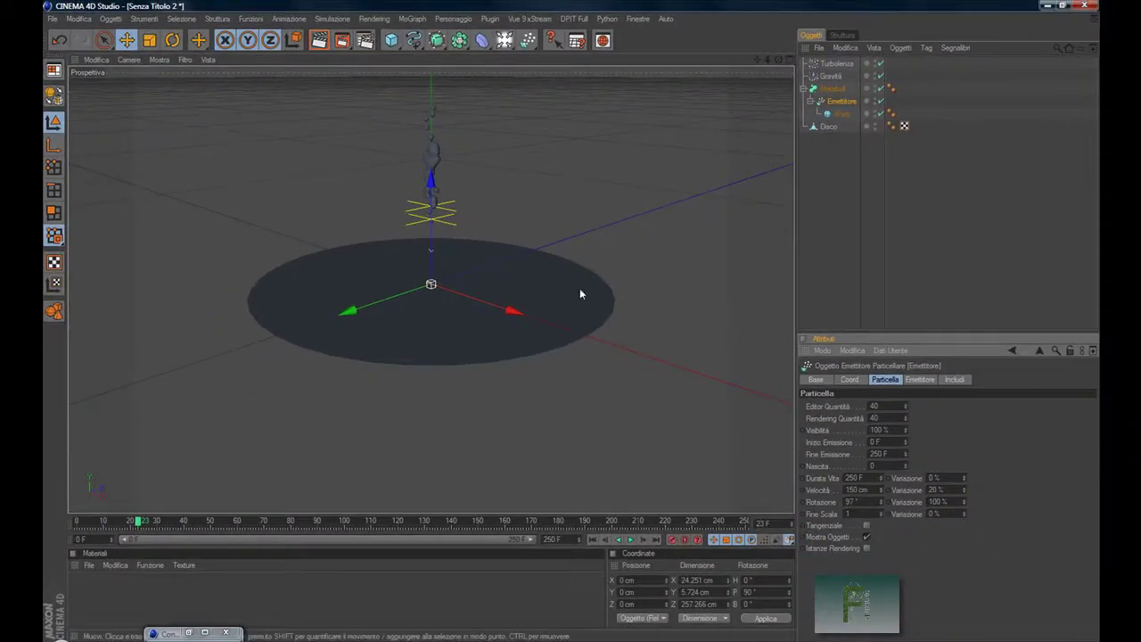
click(593, 539)
click(630, 540)
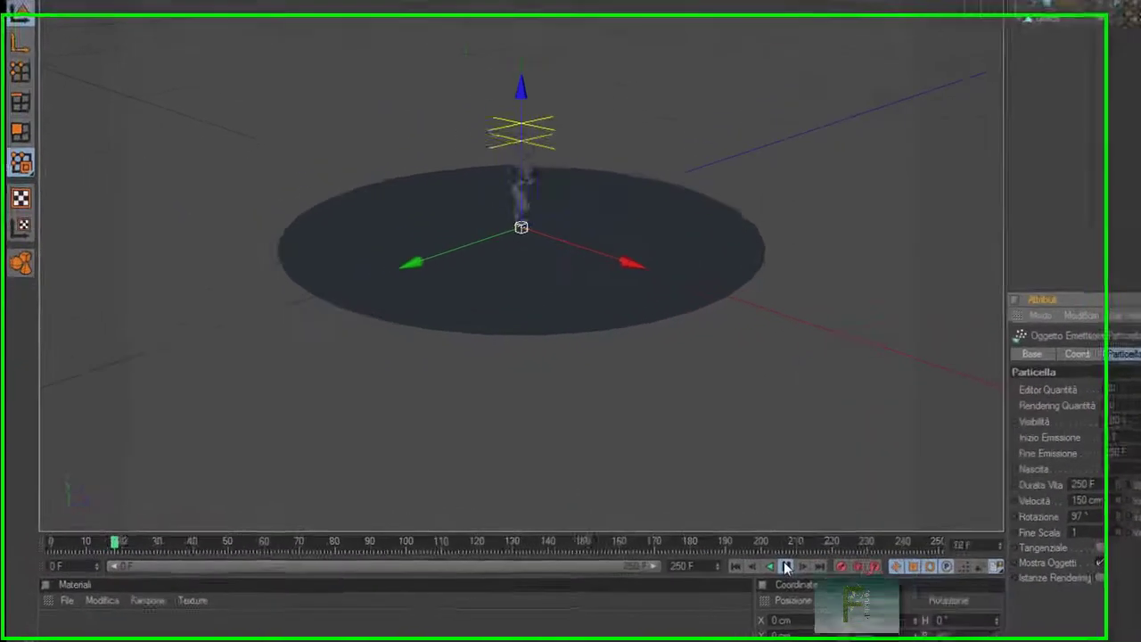
click(814, 571)
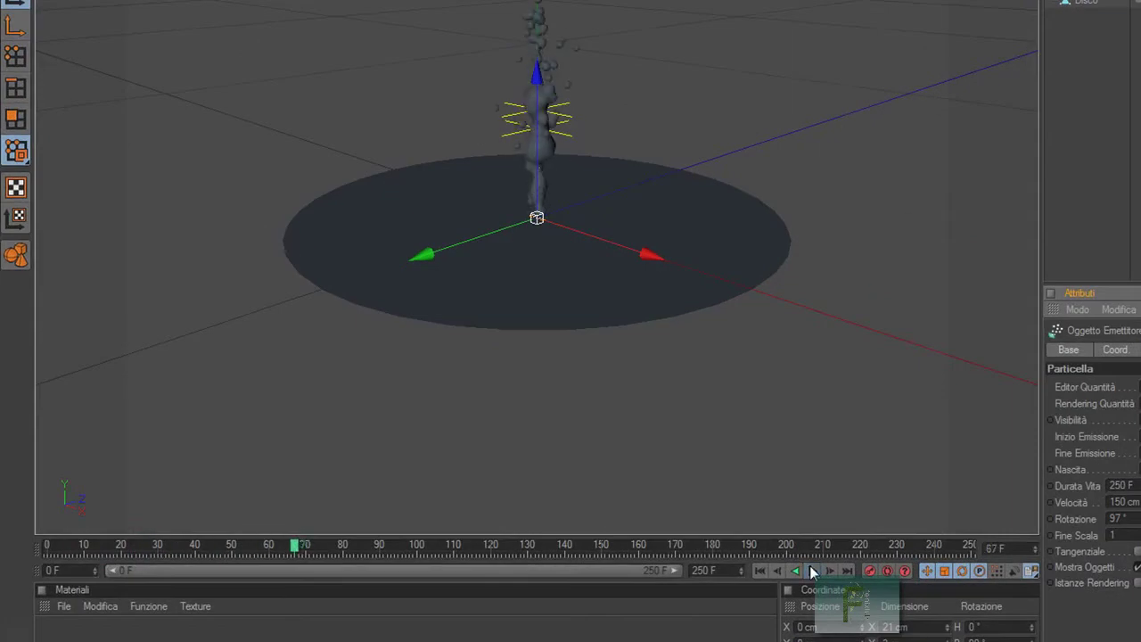
click(758, 571)
Create a new material with a pale cyan colour at 85% brightness.
click(63, 606)
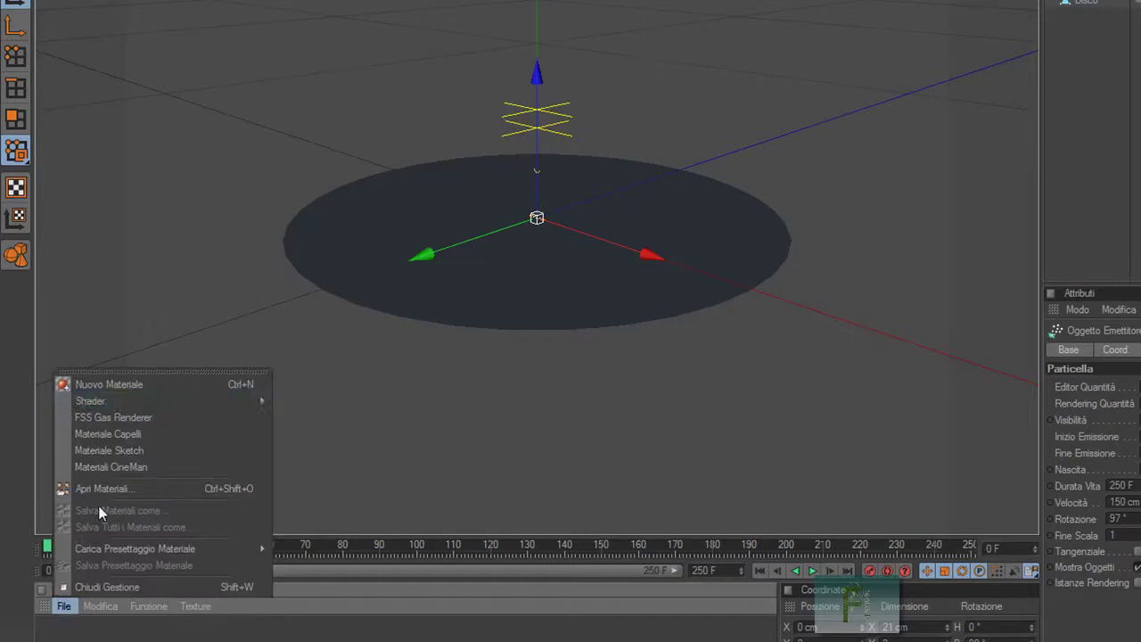
click(75, 384)
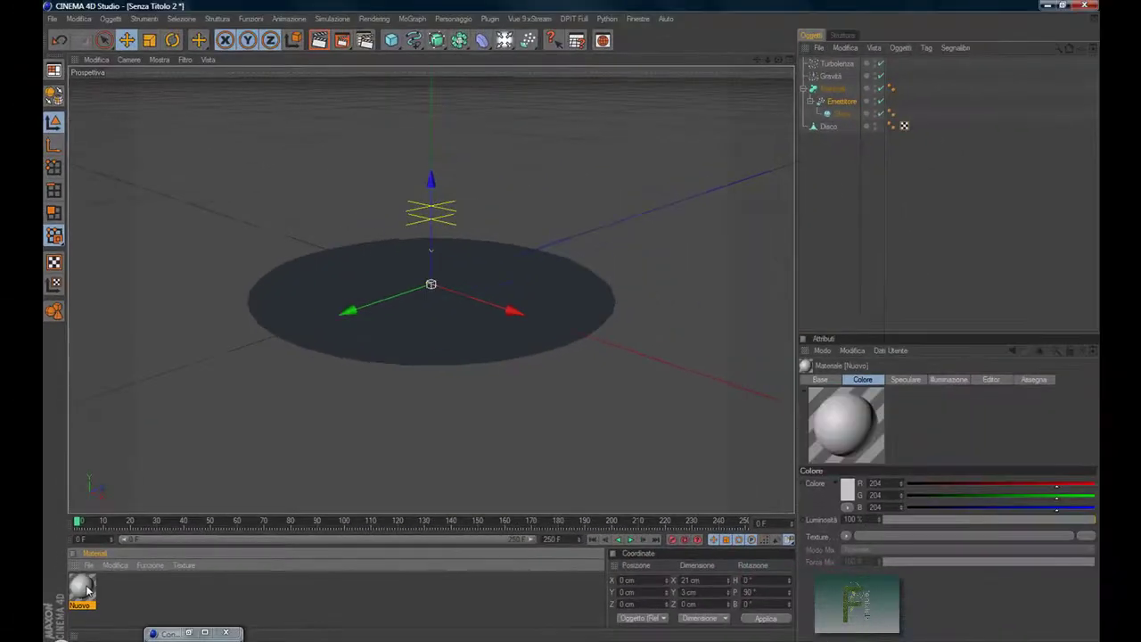
double_click(82, 588)
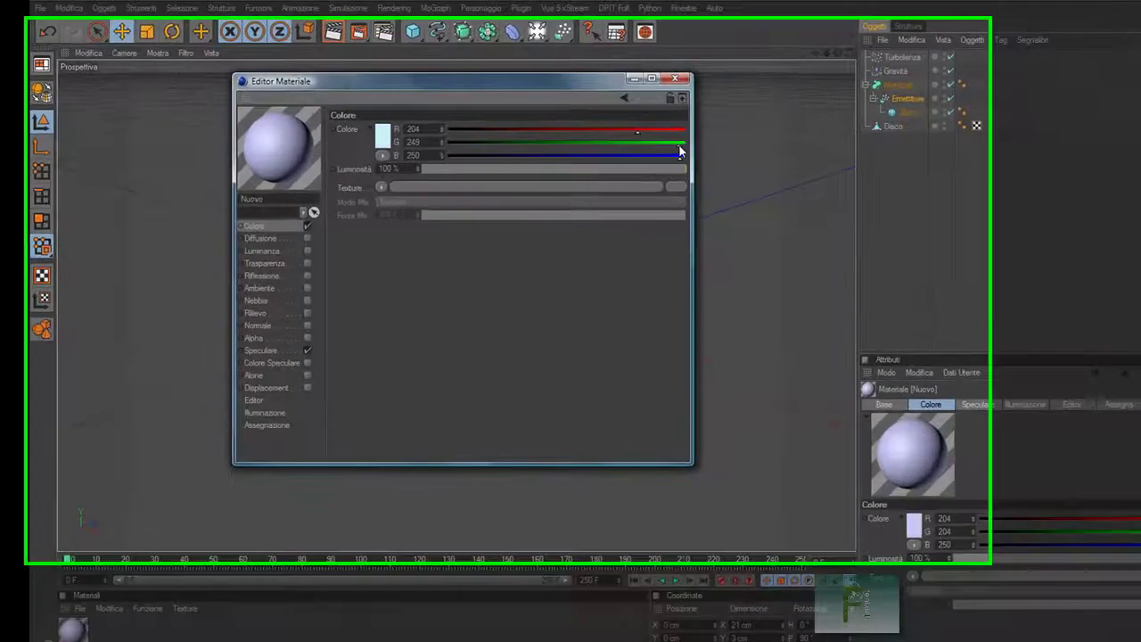
drag(639, 153, 634, 153)
drag(596, 141, 634, 142)
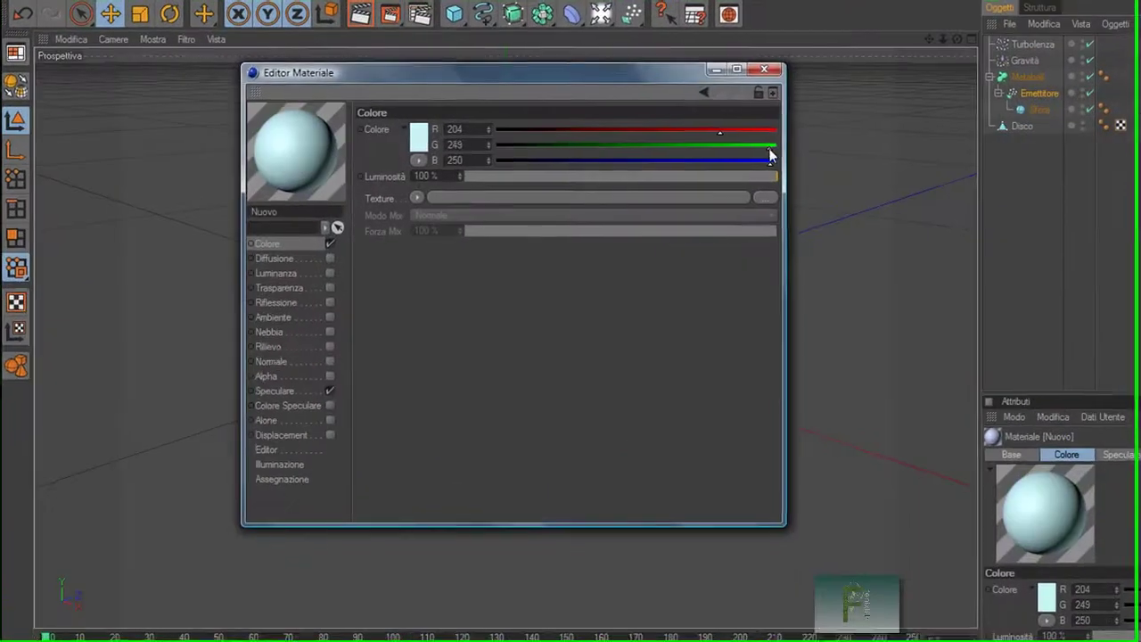
drag(774, 148, 778, 148)
click(736, 176)
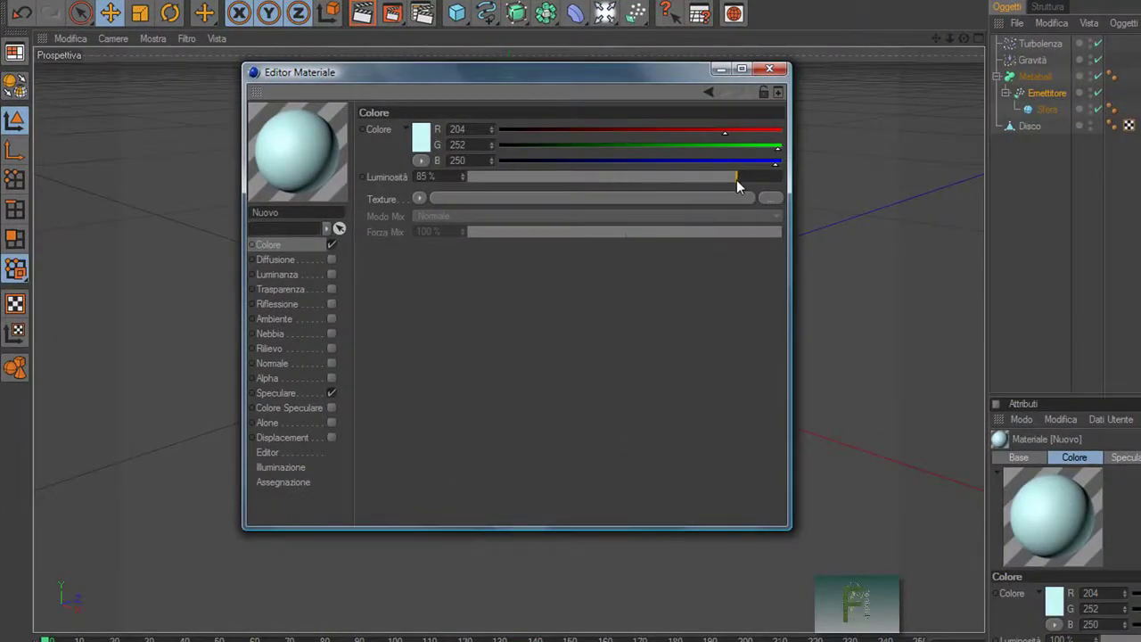
Enable the material's transparency at about 85% with a 1.33 refraction.
click(332, 289)
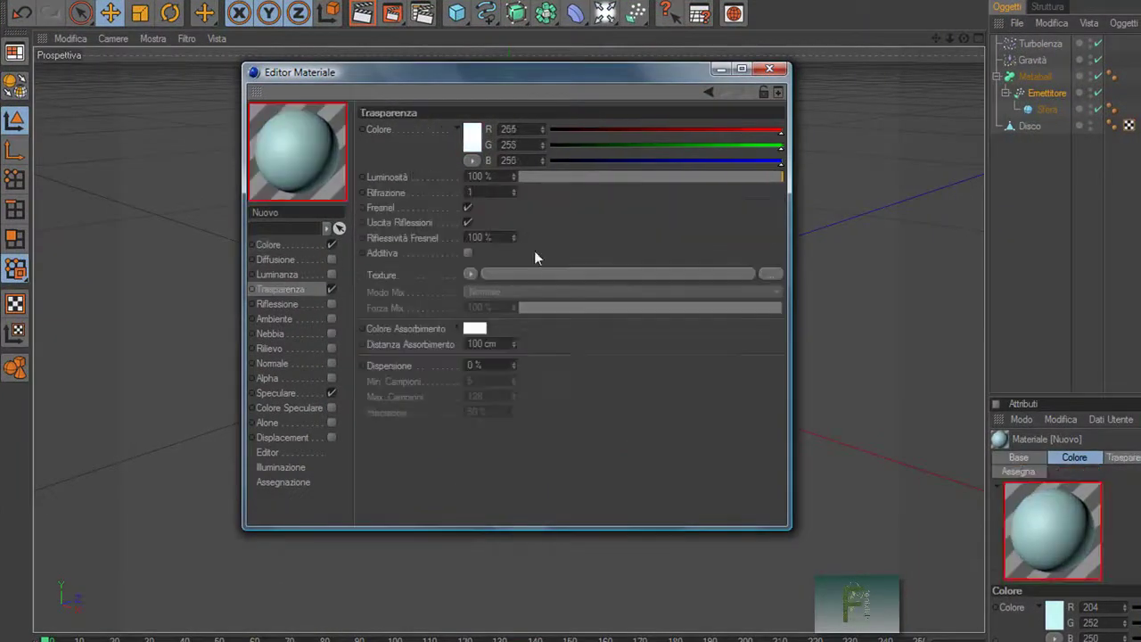
click(741, 177)
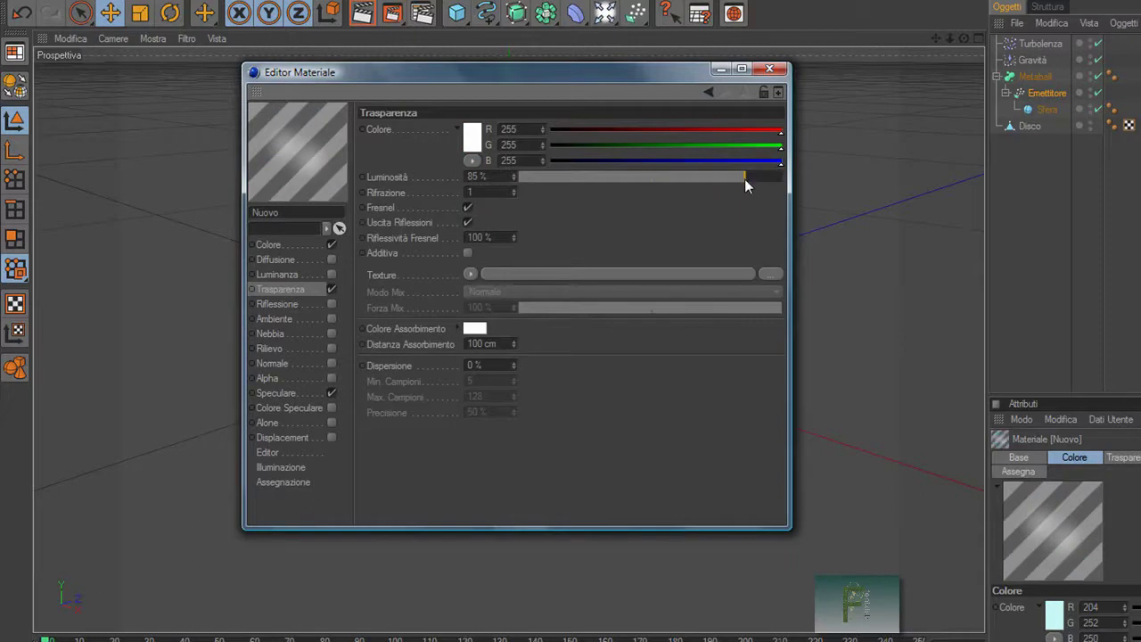
click(465, 191)
text(3)
key(Return)
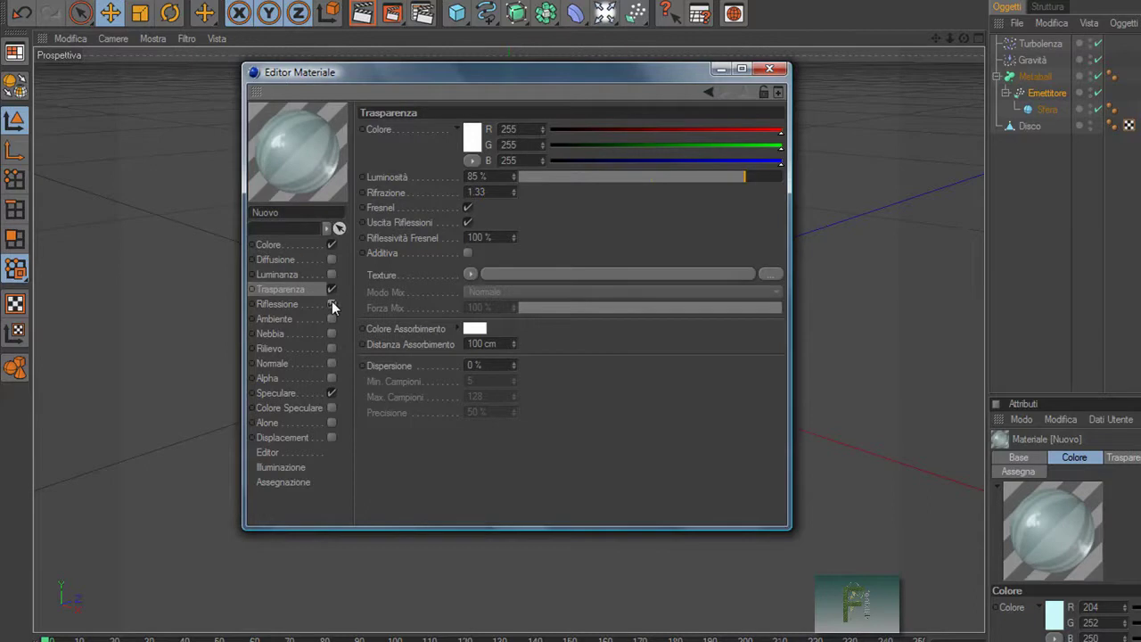
Add about 85% reflection and a bump channel using the Onda wave shader.
click(332, 303)
click(748, 177)
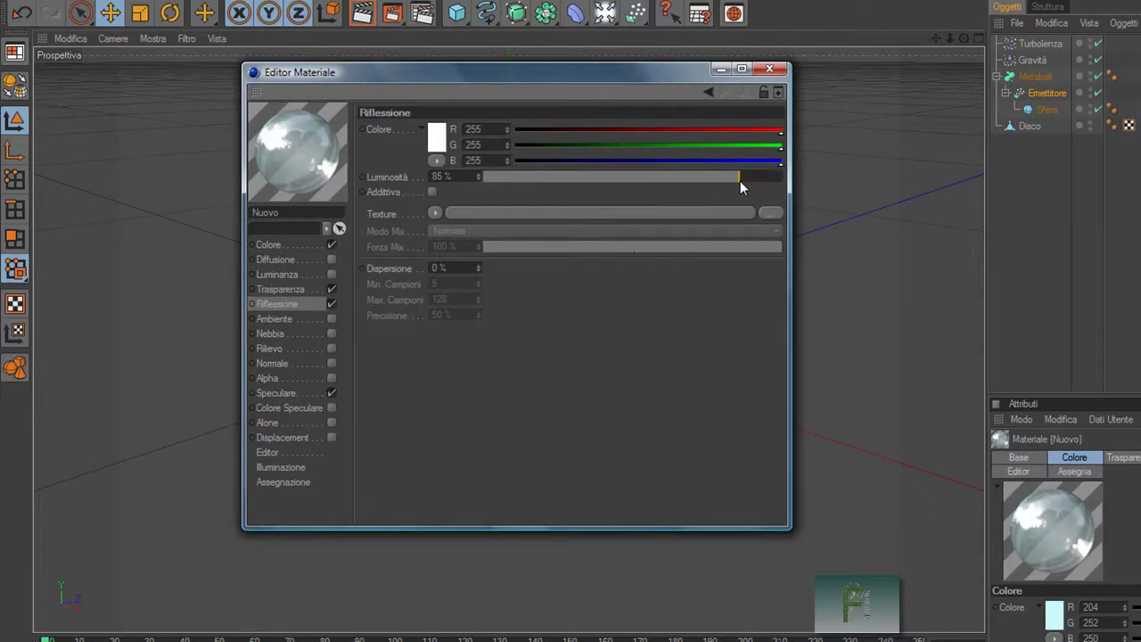
click(332, 349)
click(441, 166)
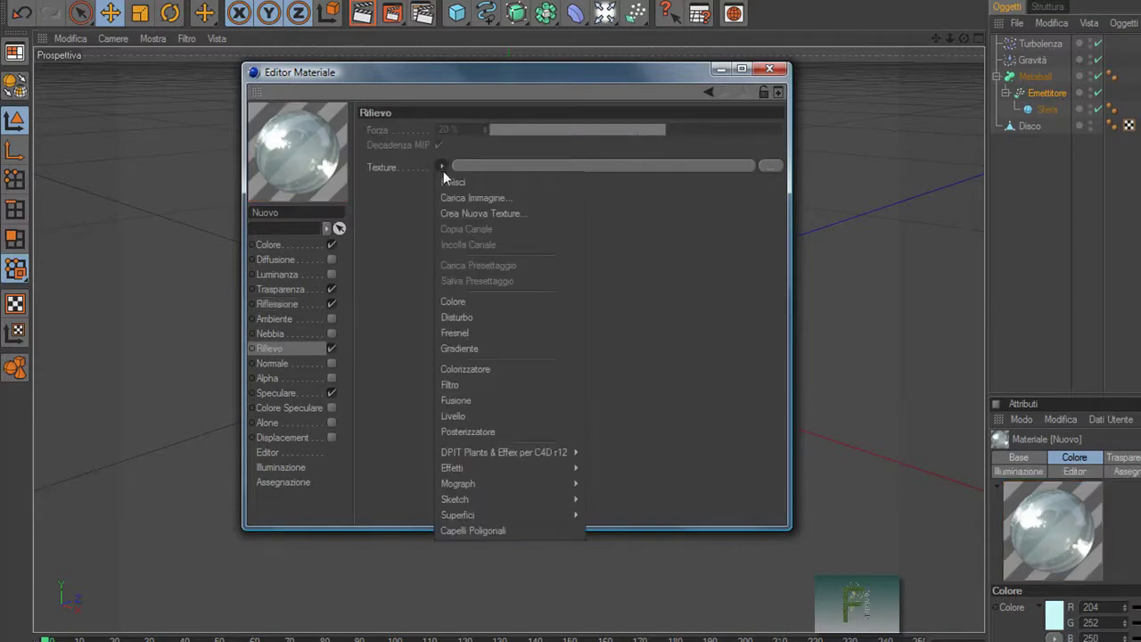
mouse_move(481, 468)
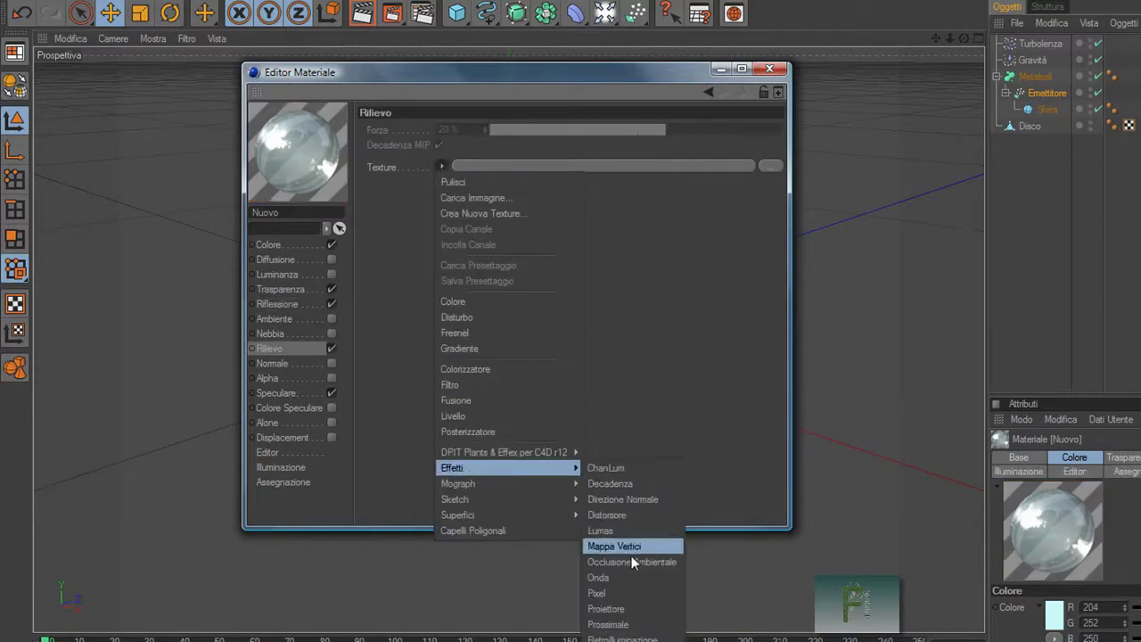
click(628, 577)
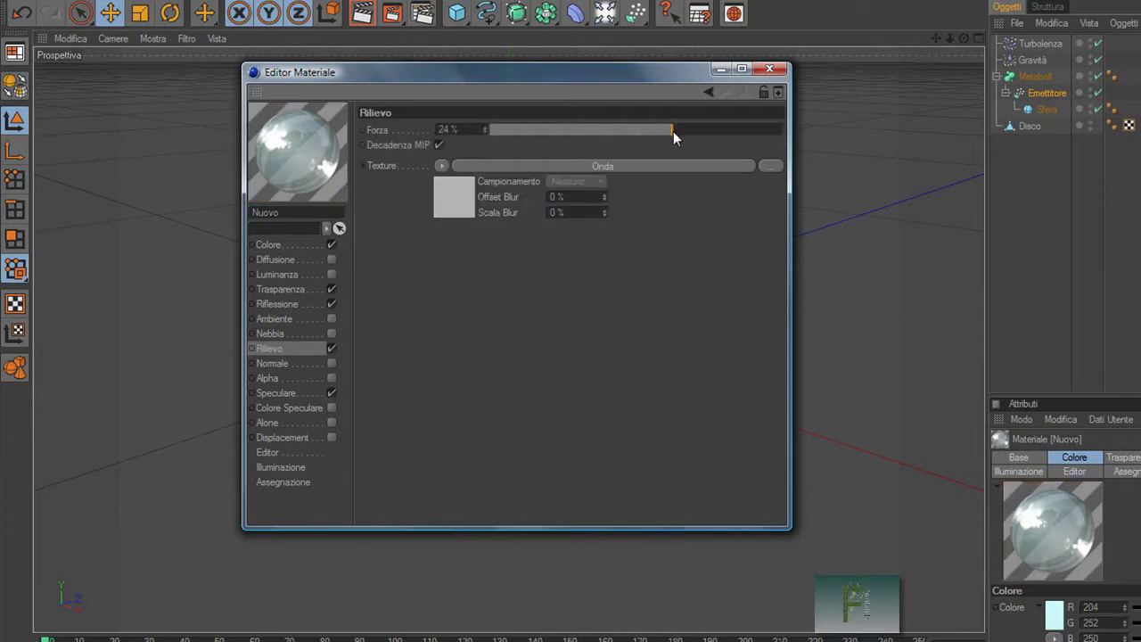
Give the Onda bump shader 10 cm wavelength, speed 20, 95% decay and 2 periods.
click(470, 197)
double_click(473, 244)
text(10)
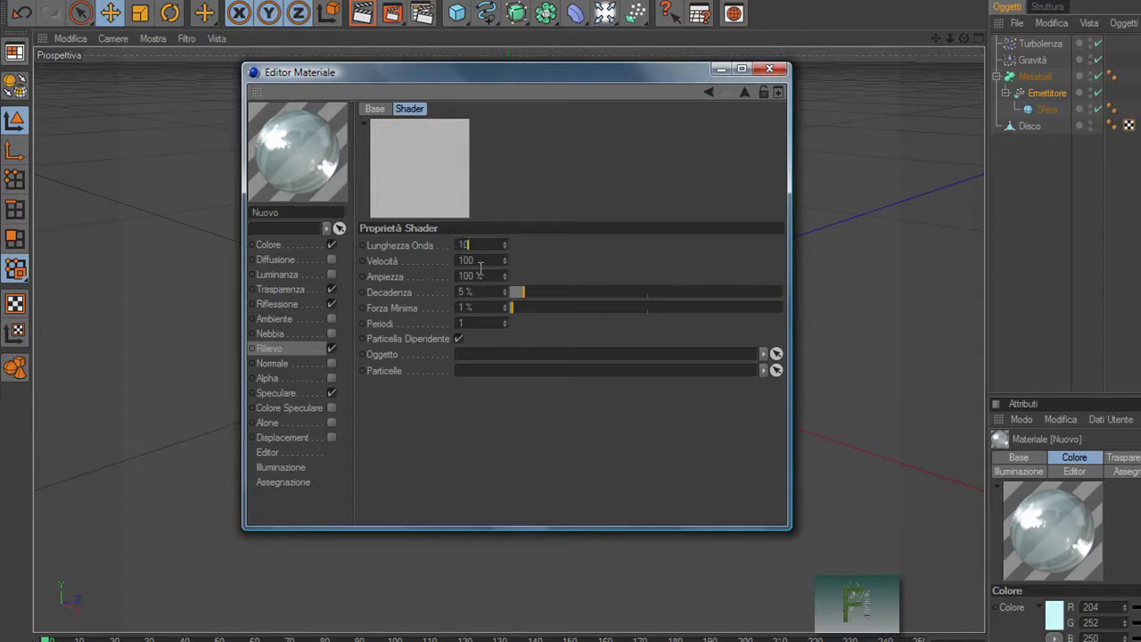
key(Tab)
text(20)
key(Tab)
drag(538, 292, 756, 294)
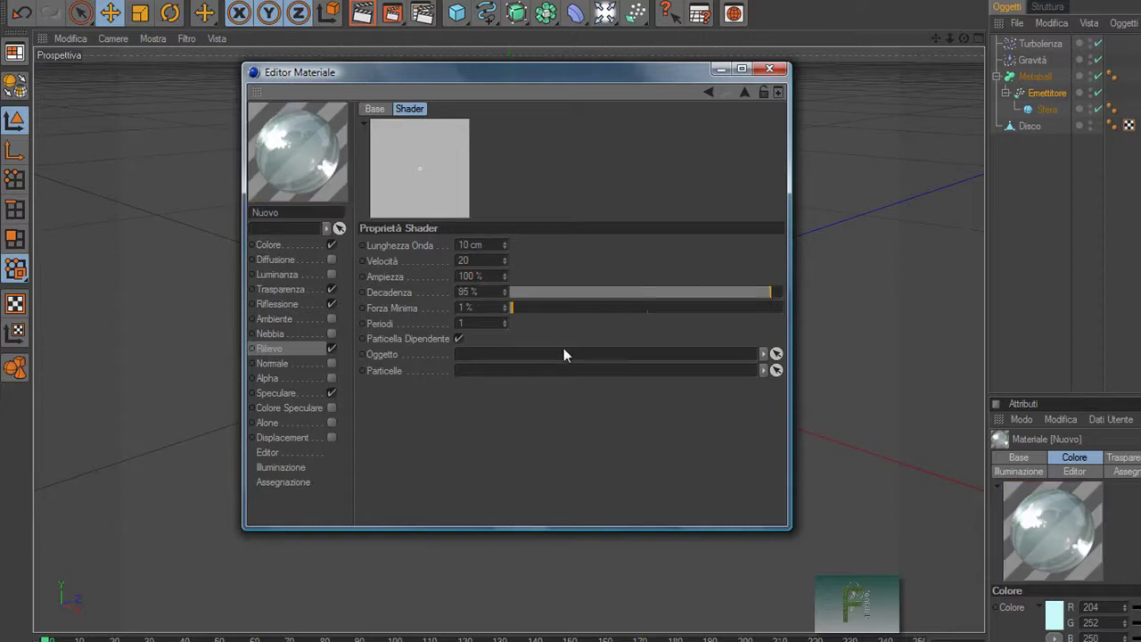
click(504, 320)
Raise the material's specular height to 28%.
click(287, 394)
drag(561, 213, 575, 217)
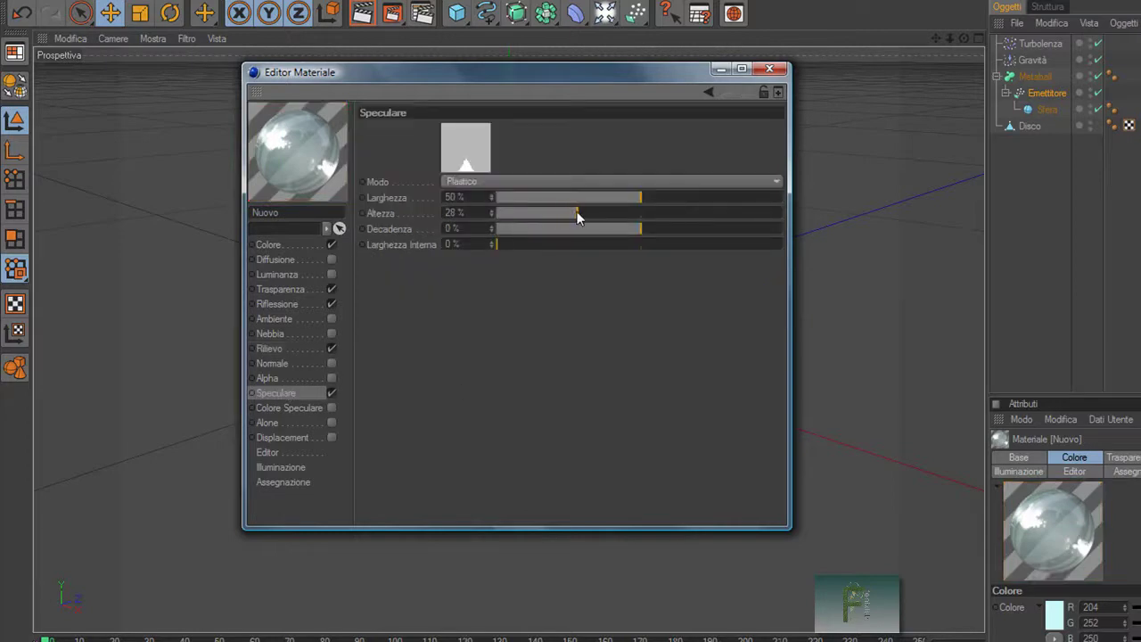
click(272, 349)
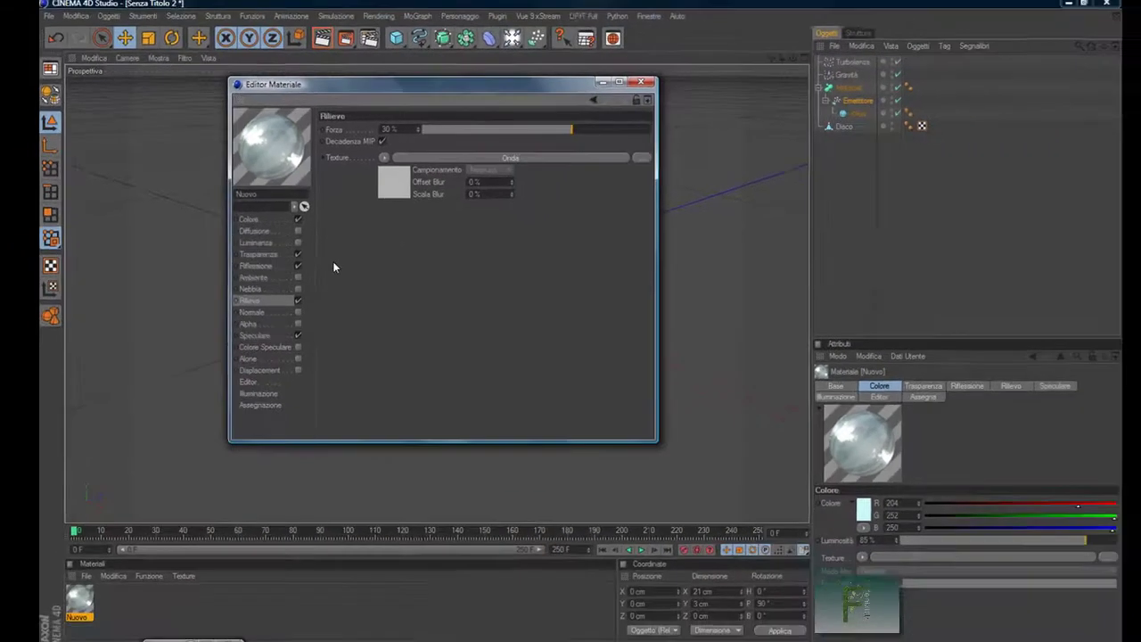
Apply the water material to the Metaball and the Disco object.
click(648, 78)
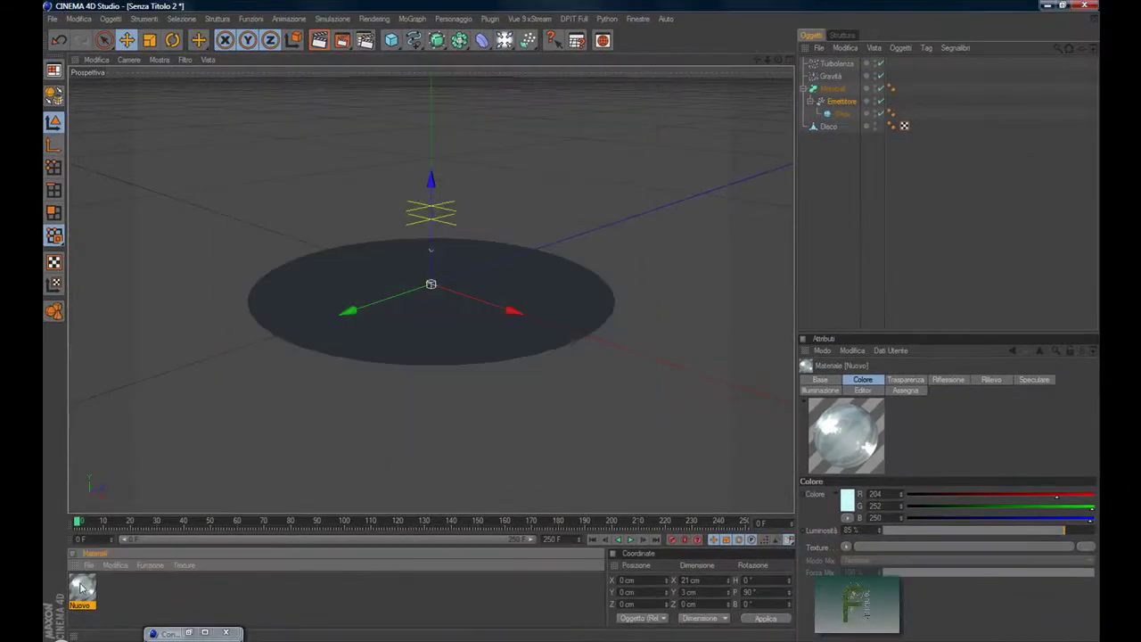
drag(843, 90, 843, 91)
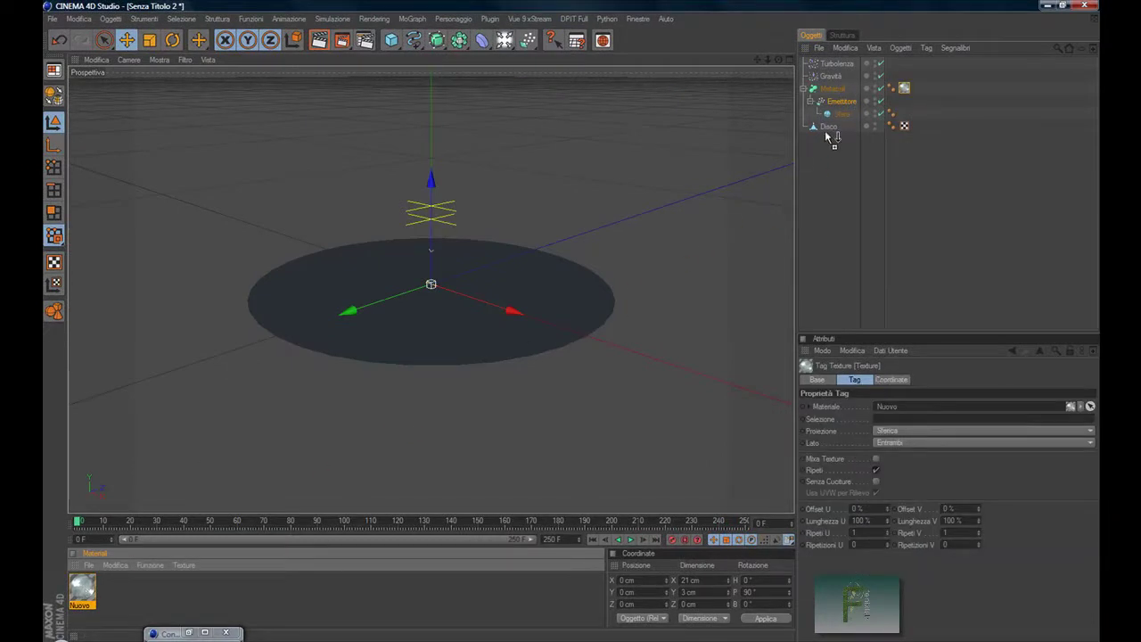
drag(836, 133, 831, 129)
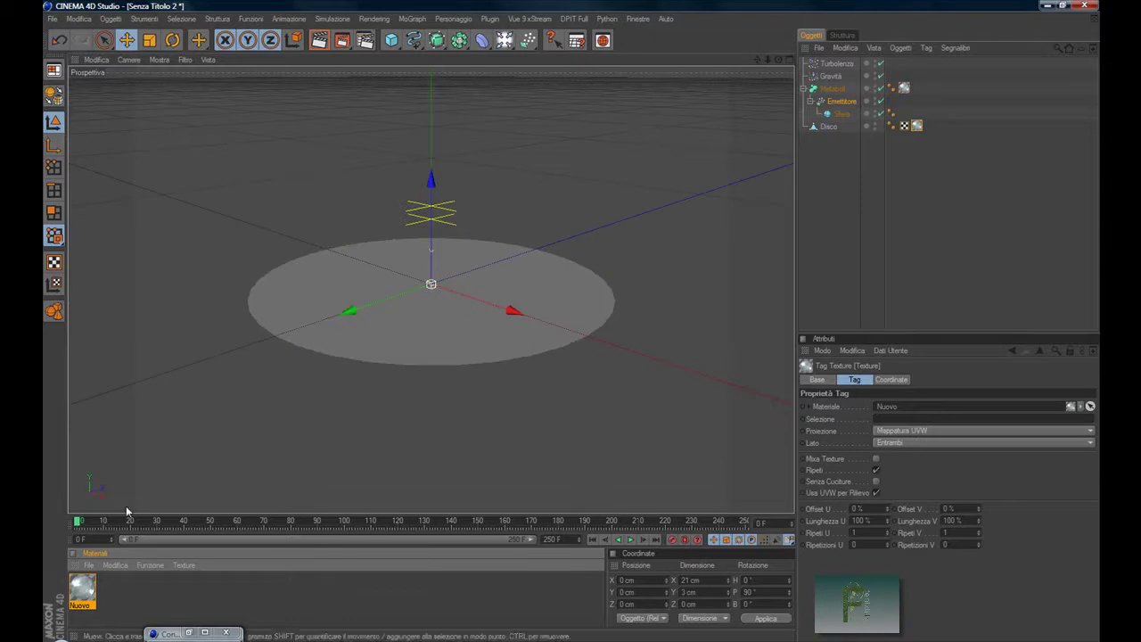
Link Disco as the Onda shader's object and Emettitore as its particle source.
double_click(82, 588)
click(389, 181)
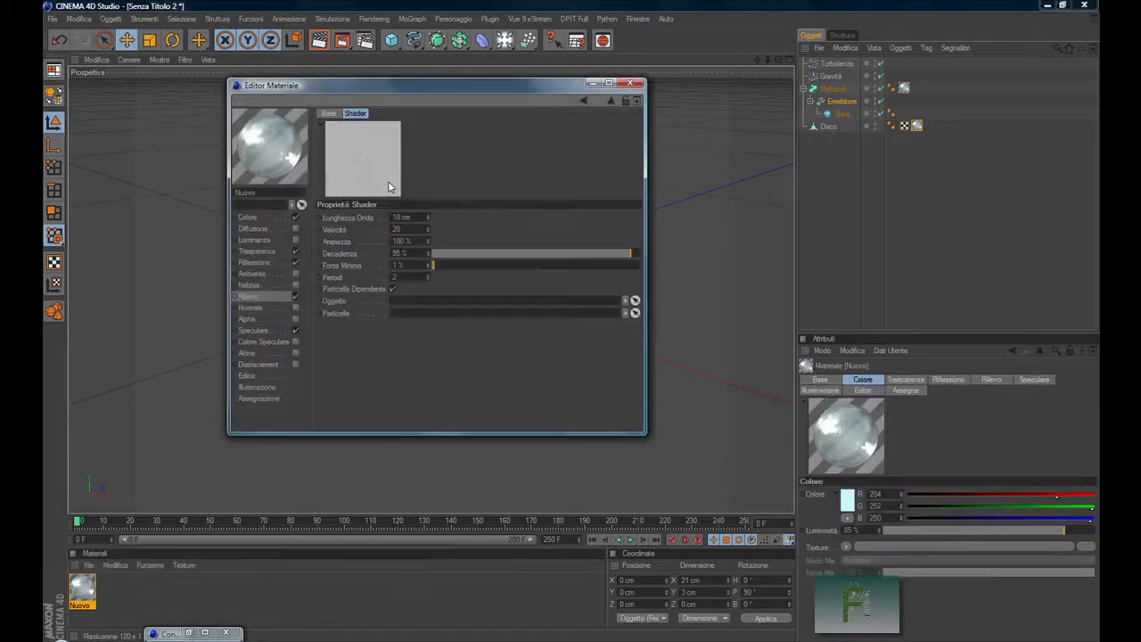
click(393, 290)
drag(827, 128, 817, 167)
drag(554, 260, 495, 302)
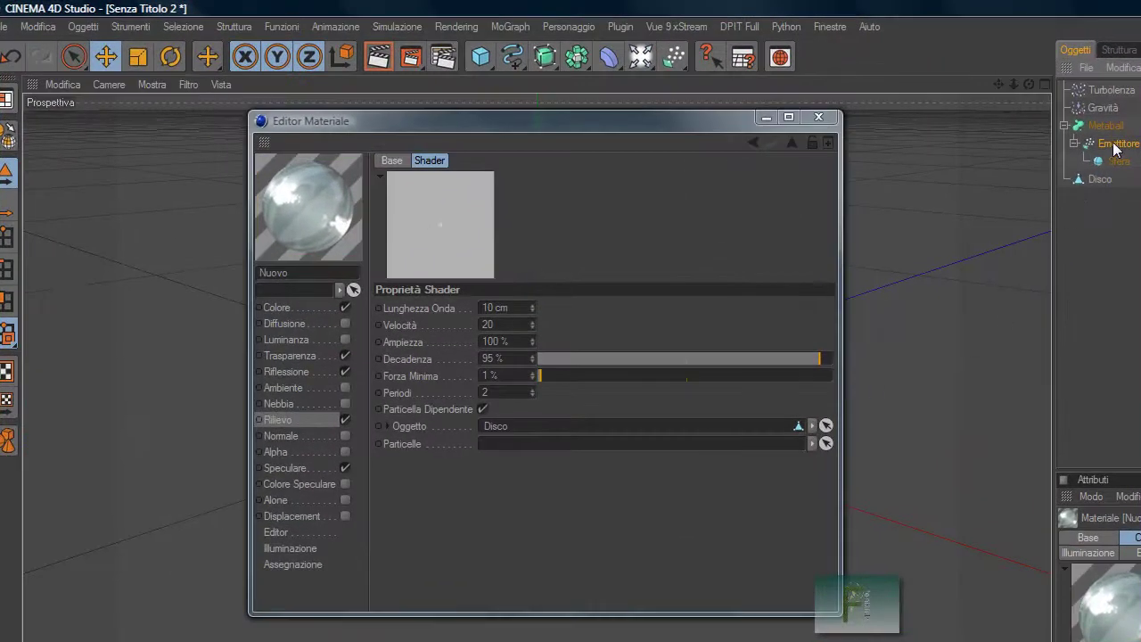
drag(639, 392, 608, 445)
click(818, 117)
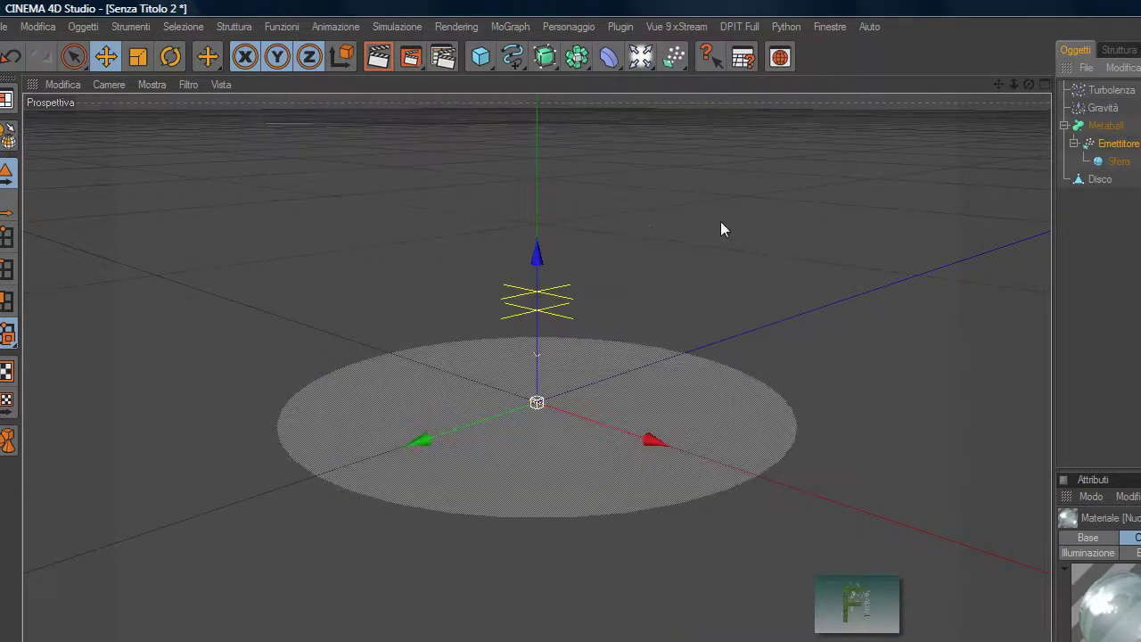
Add a light high above the disc, tinted pale icy blue (R 217, G 249, B 255).
click(641, 56)
drag(542, 297, 537, 114)
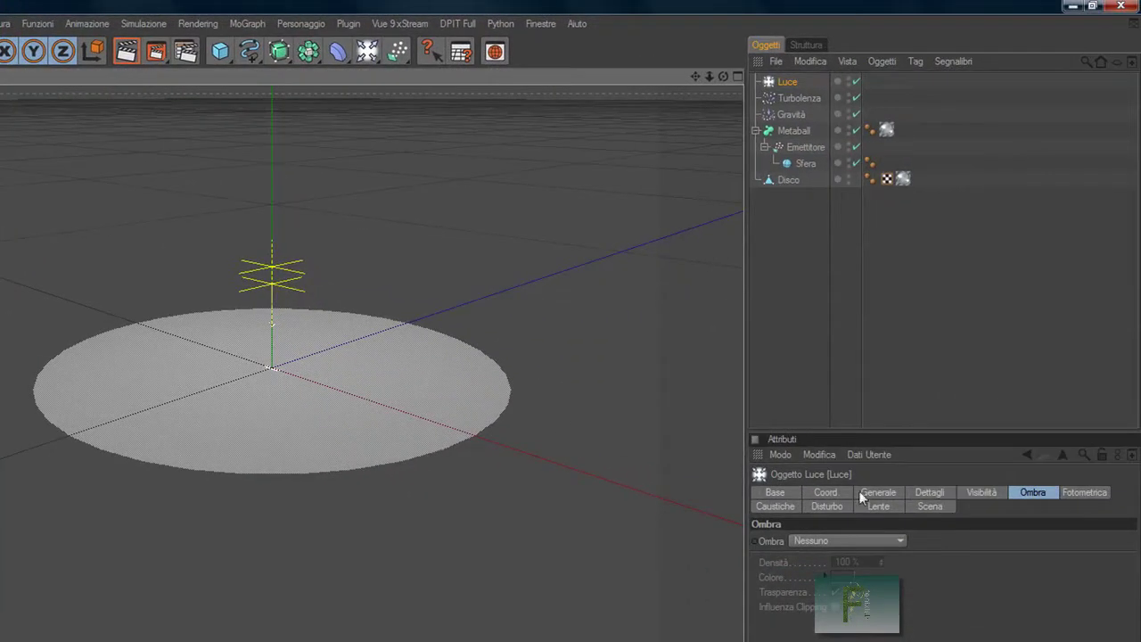
click(874, 493)
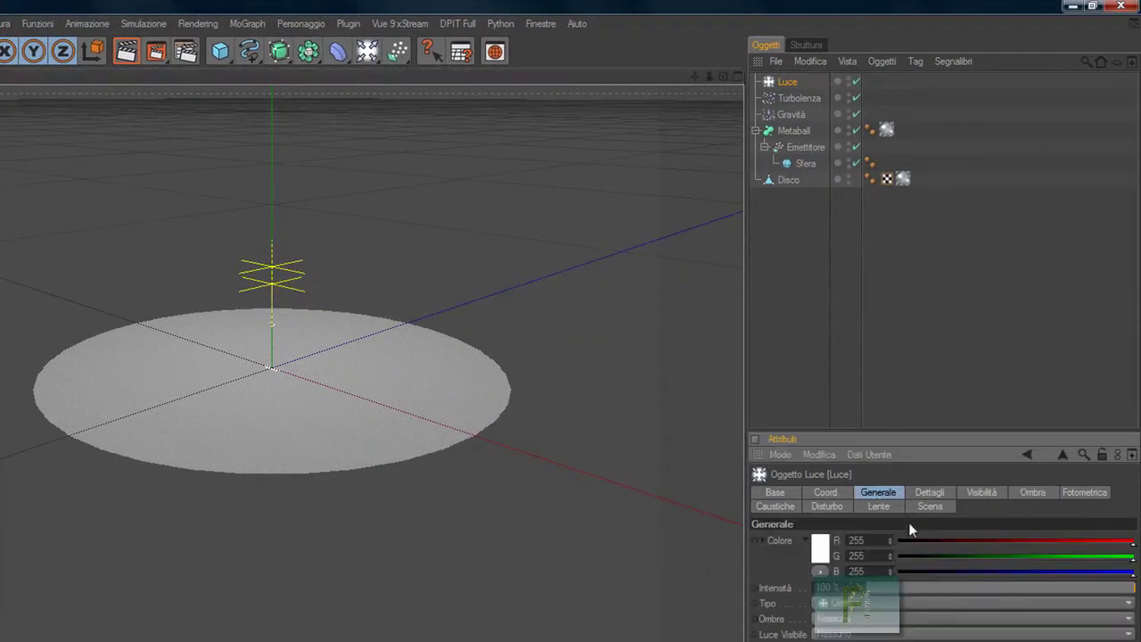
click(1104, 561)
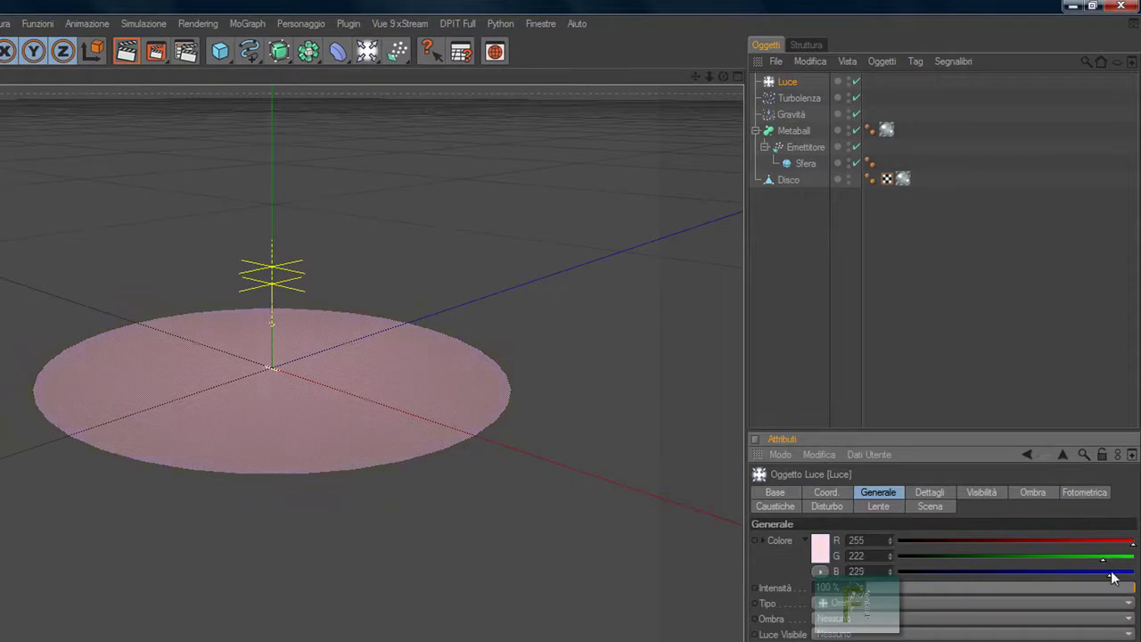
click(1099, 542)
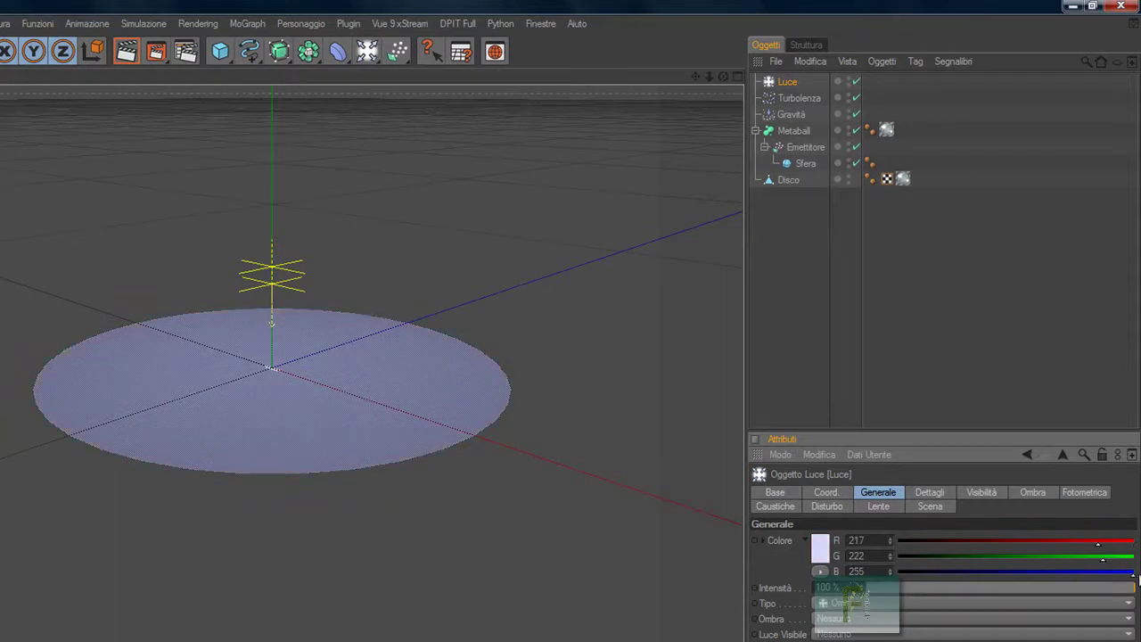
drag(1104, 562, 1134, 562)
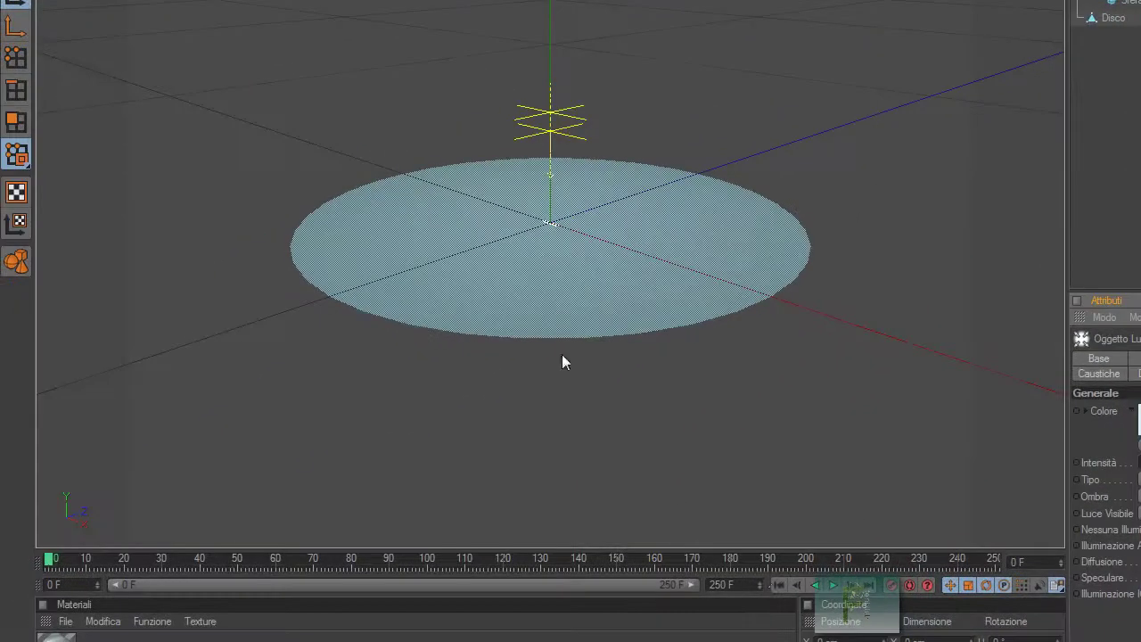
click(832, 585)
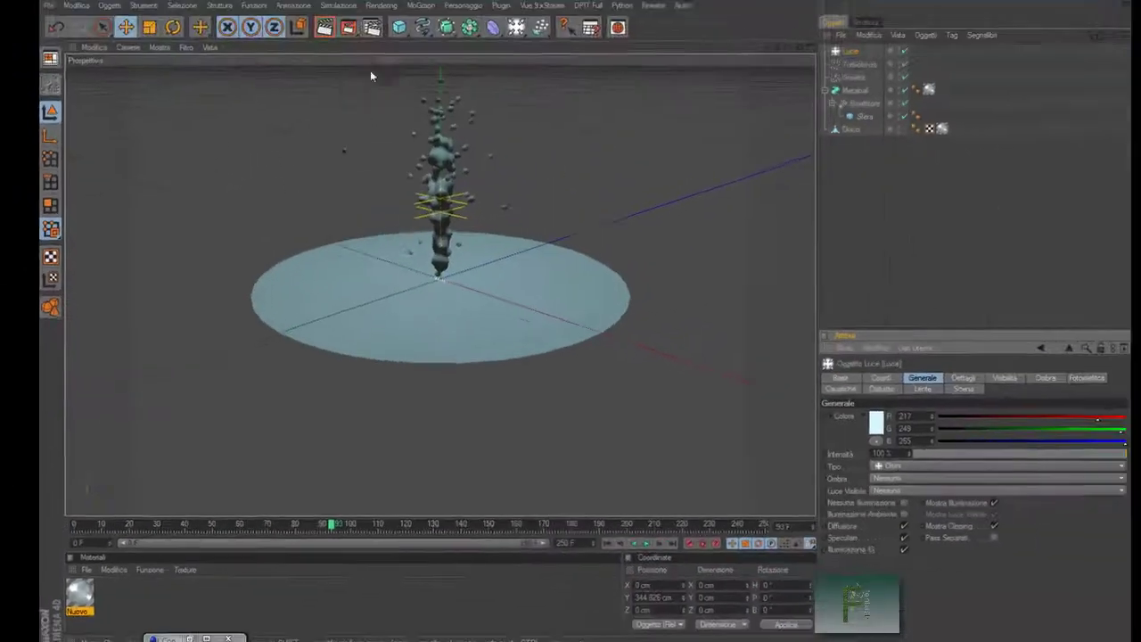
Render a test frame of the fountain, close the viewer, and rewind to frame 0.
click(348, 27)
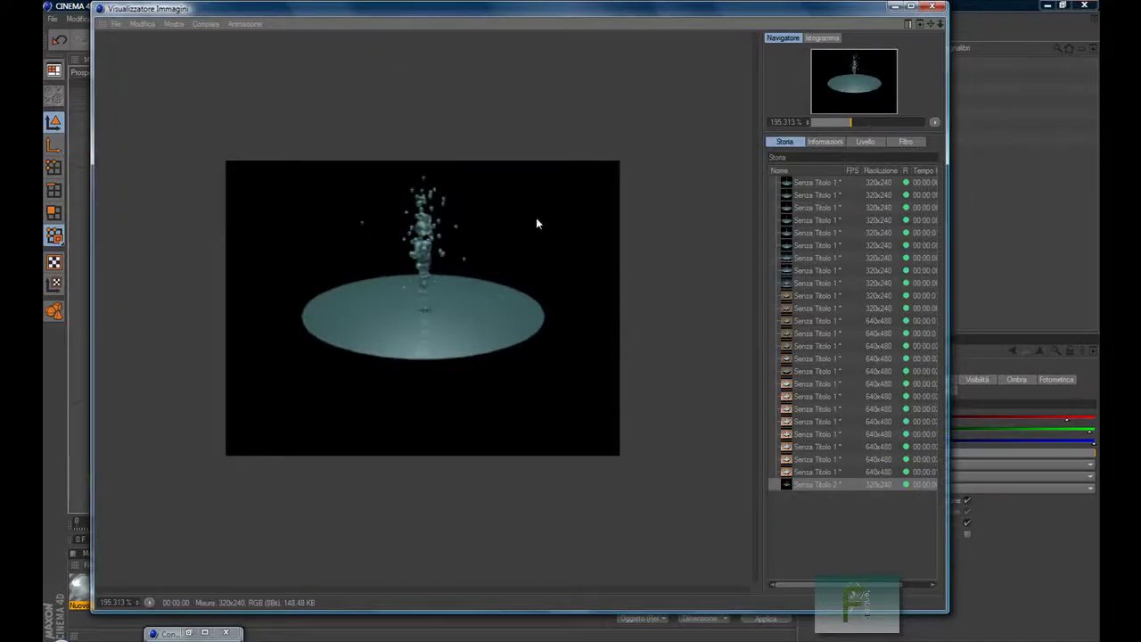
click(932, 6)
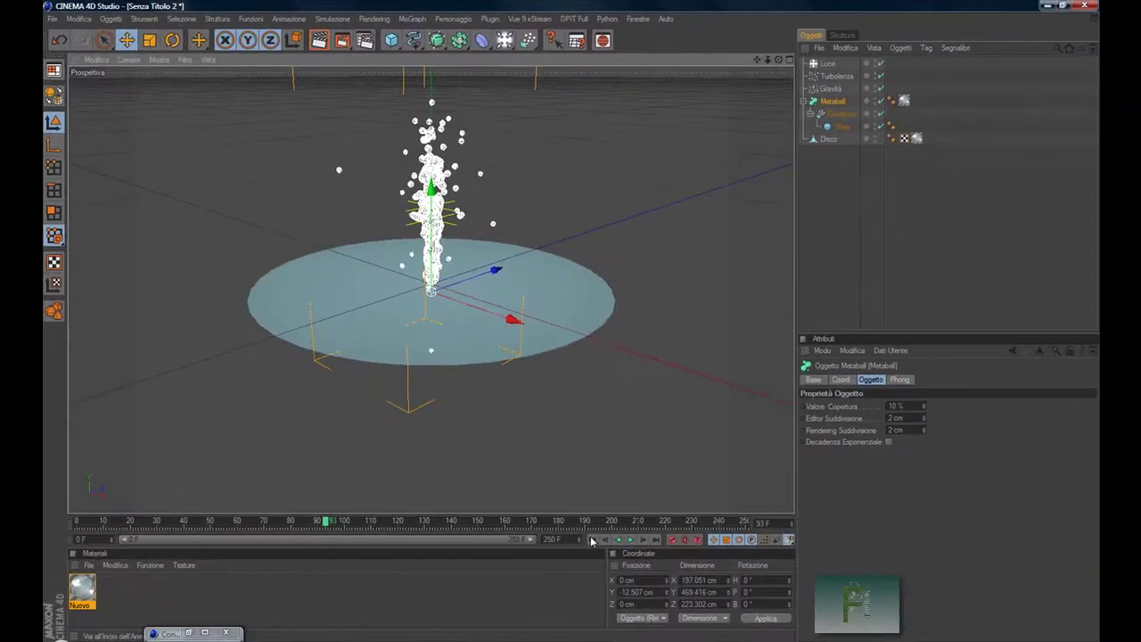
click(593, 540)
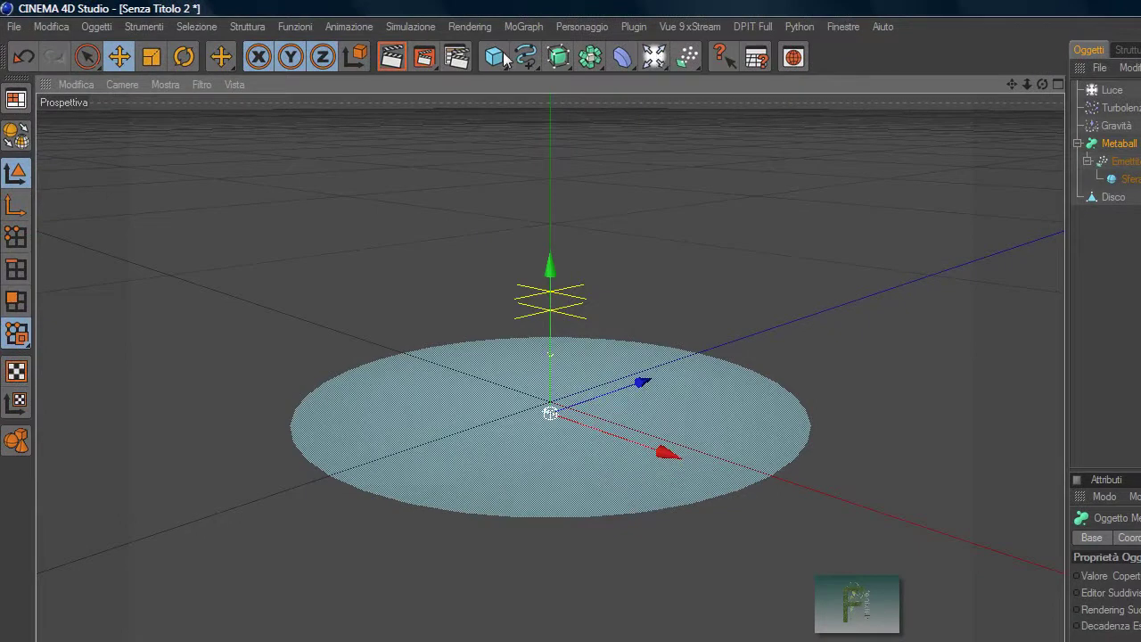
Rim the disc with a shallow tube basin, 249–270 cm radius and about 60.7 cm tall, then render.
drag(495, 56, 549, 166)
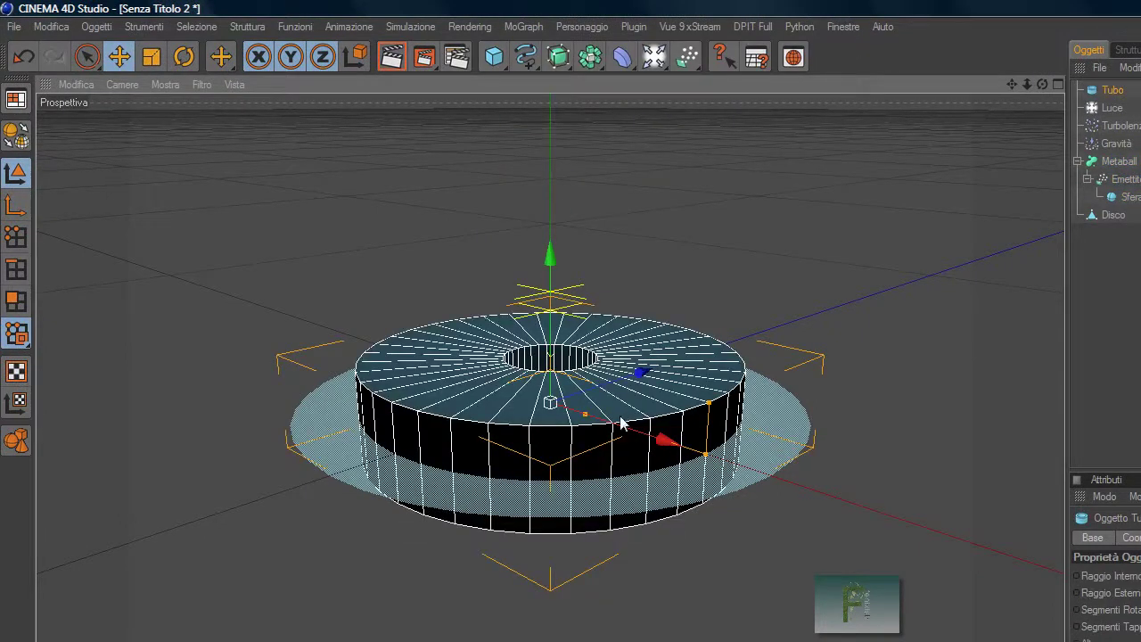
drag(703, 457, 773, 475)
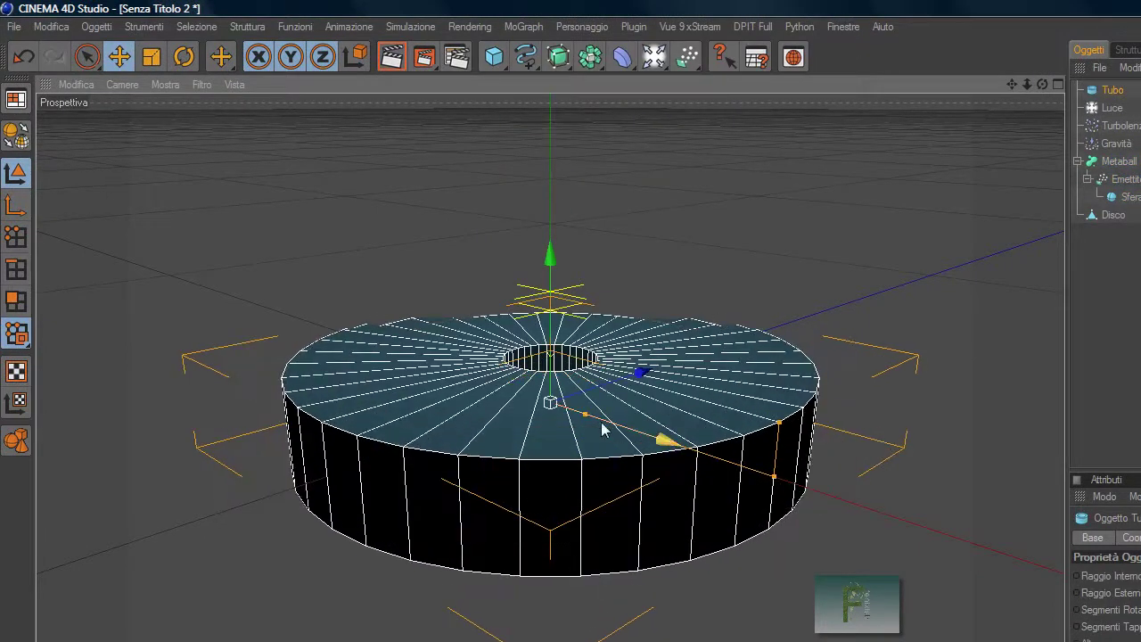
drag(585, 413, 745, 467)
drag(775, 424, 777, 443)
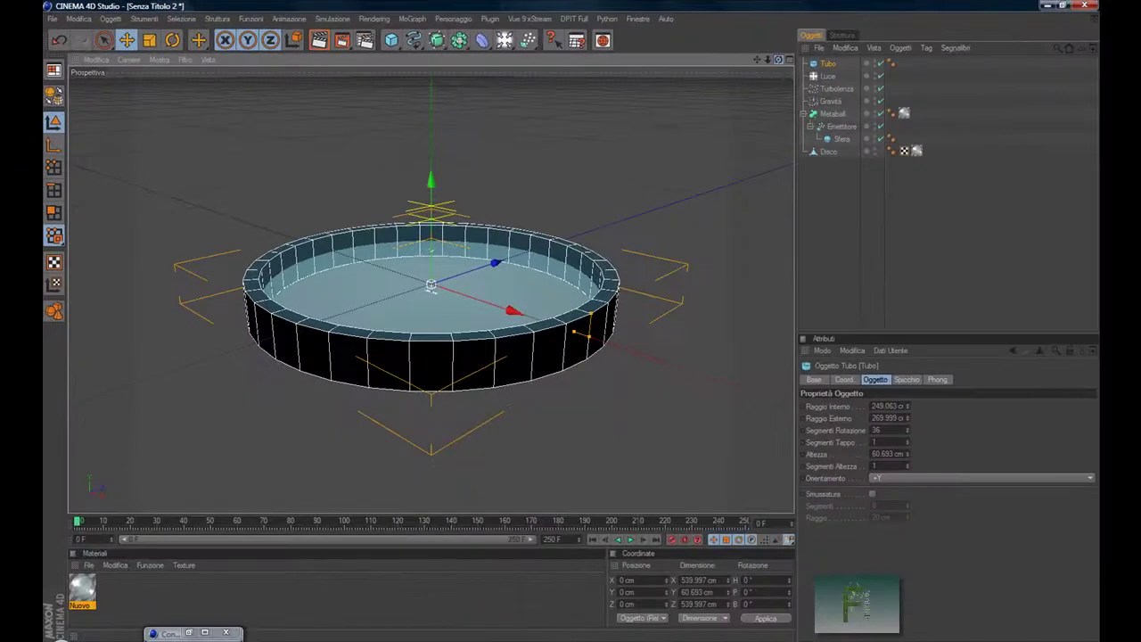
alt+drag(544, 187, 548, 237)
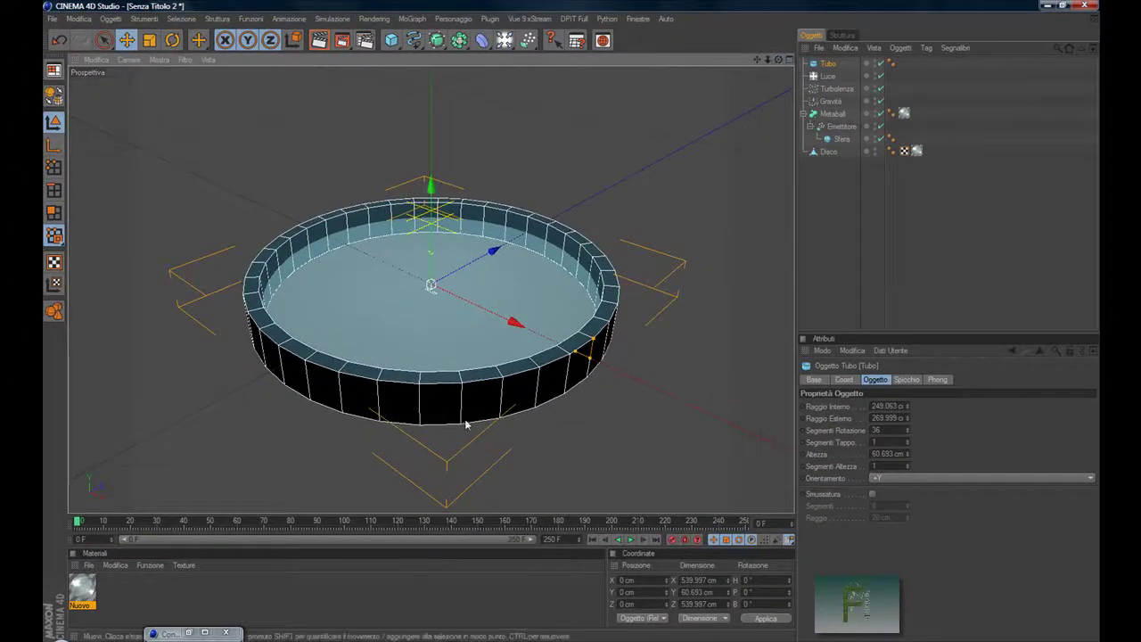
click(630, 540)
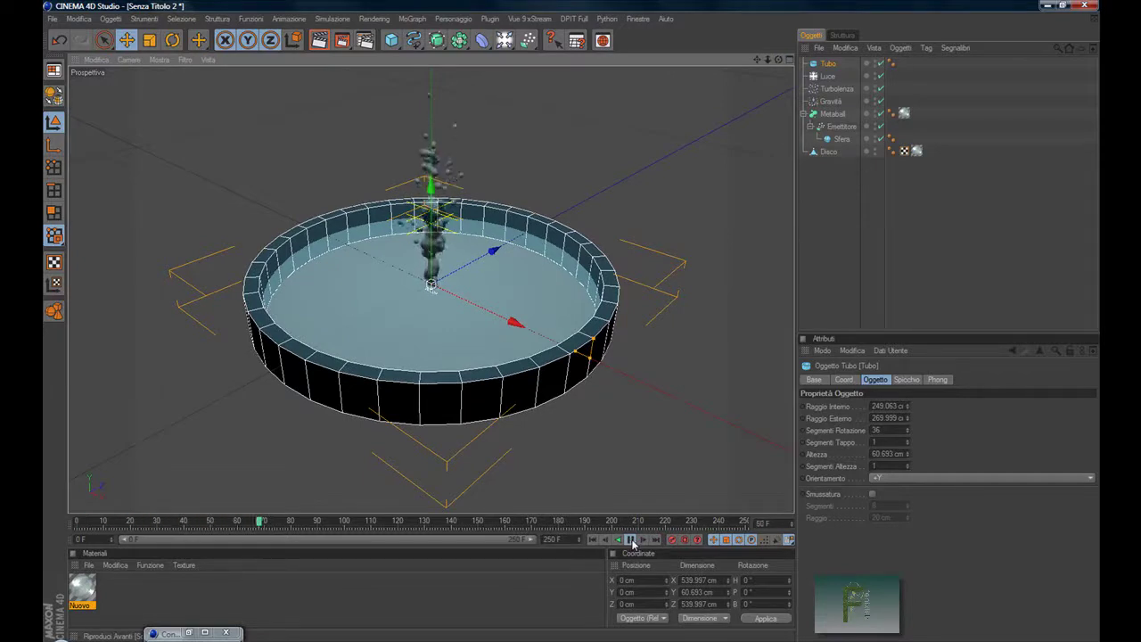
click(630, 539)
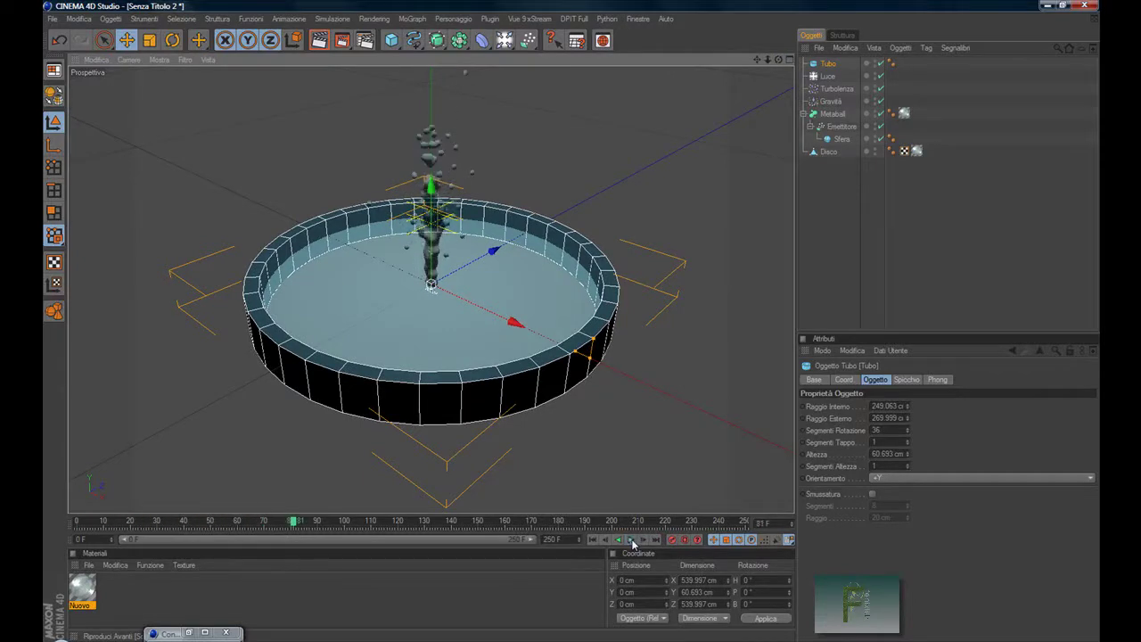
click(337, 40)
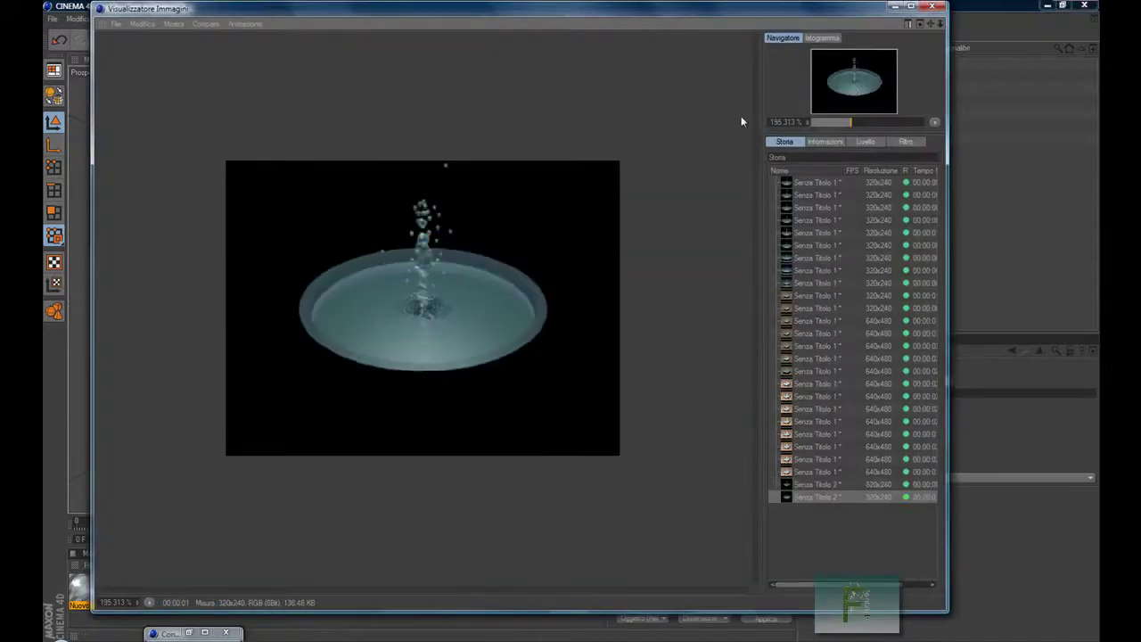
Set the Nuovo material's Onda bump amplitude to 20% and replay the animation.
click(929, 8)
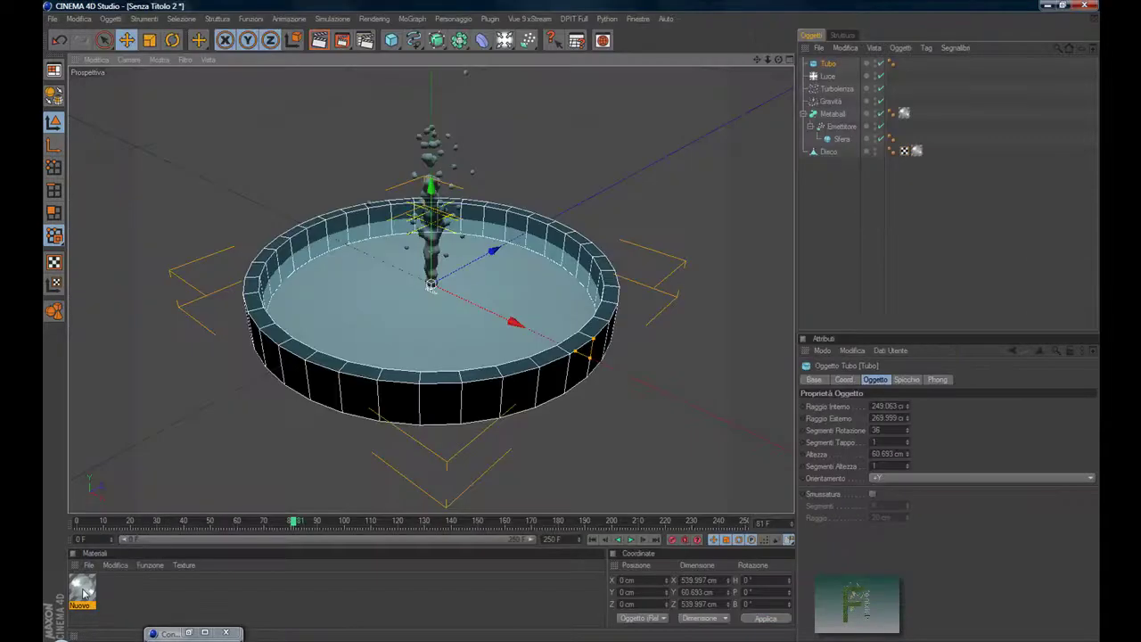
click(83, 591)
double_click(82, 590)
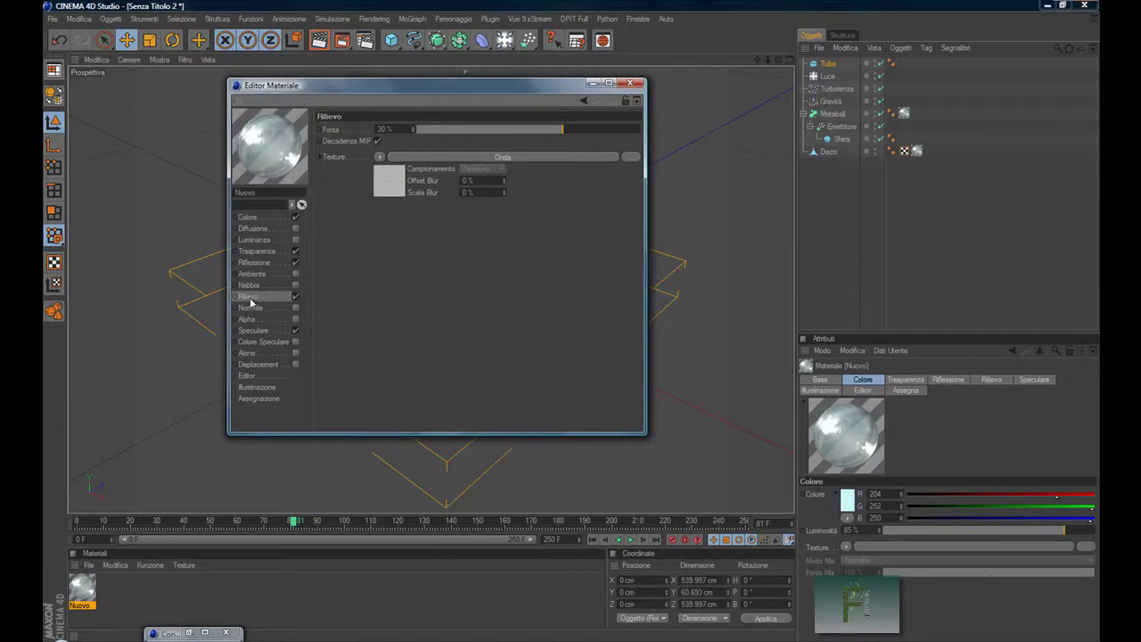
click(384, 184)
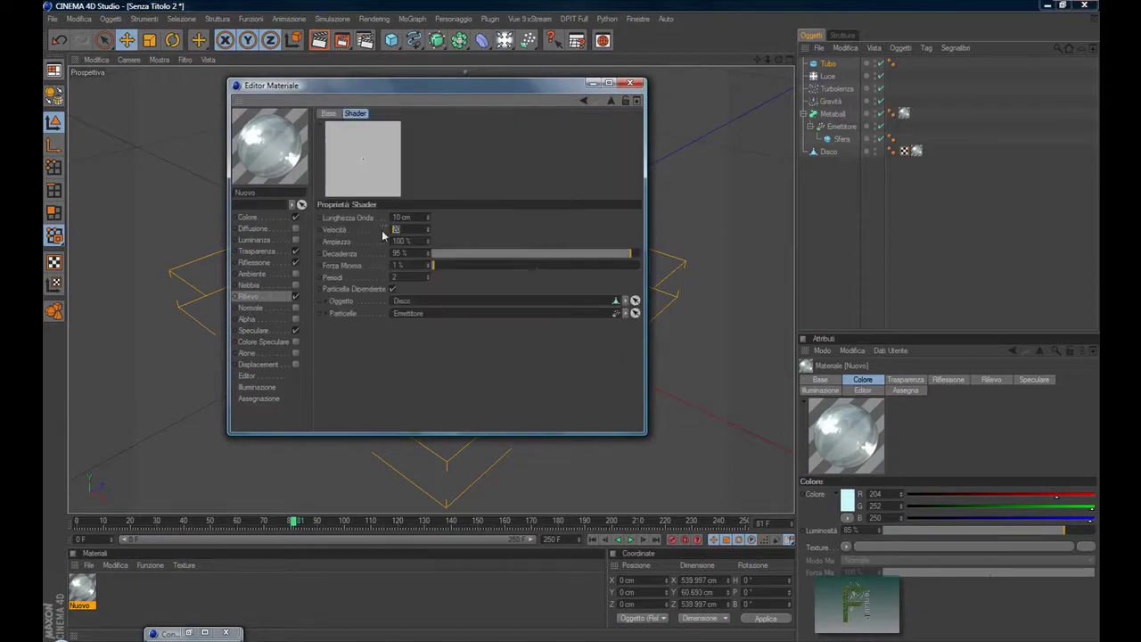
text(20)
key(Return)
click(629, 83)
click(593, 539)
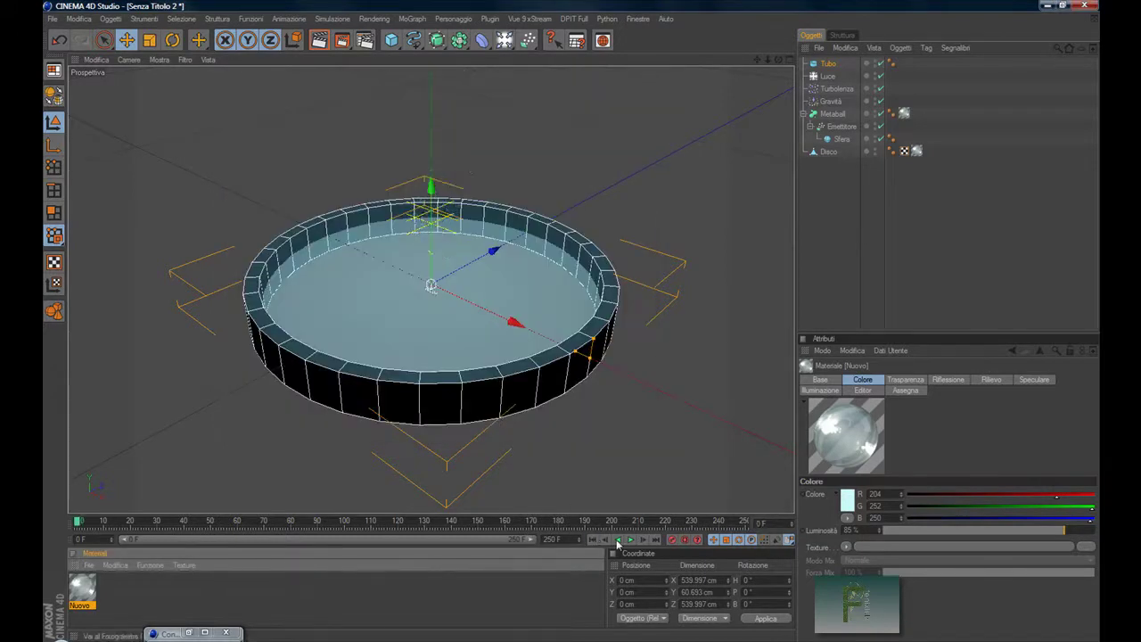
click(629, 540)
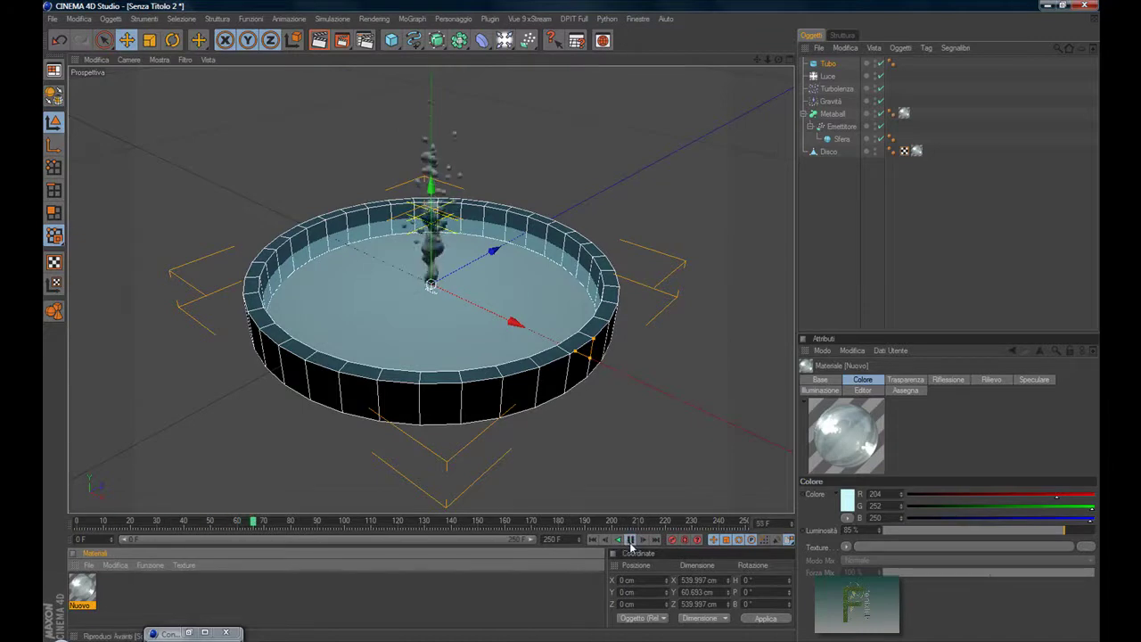
Render a preview of the softened ripples and inspect it.
click(341, 39)
scroll(461, 306, up, 1)
scroll(462, 306, up, 1)
scroll(461, 306, down, 1)
click(930, 7)
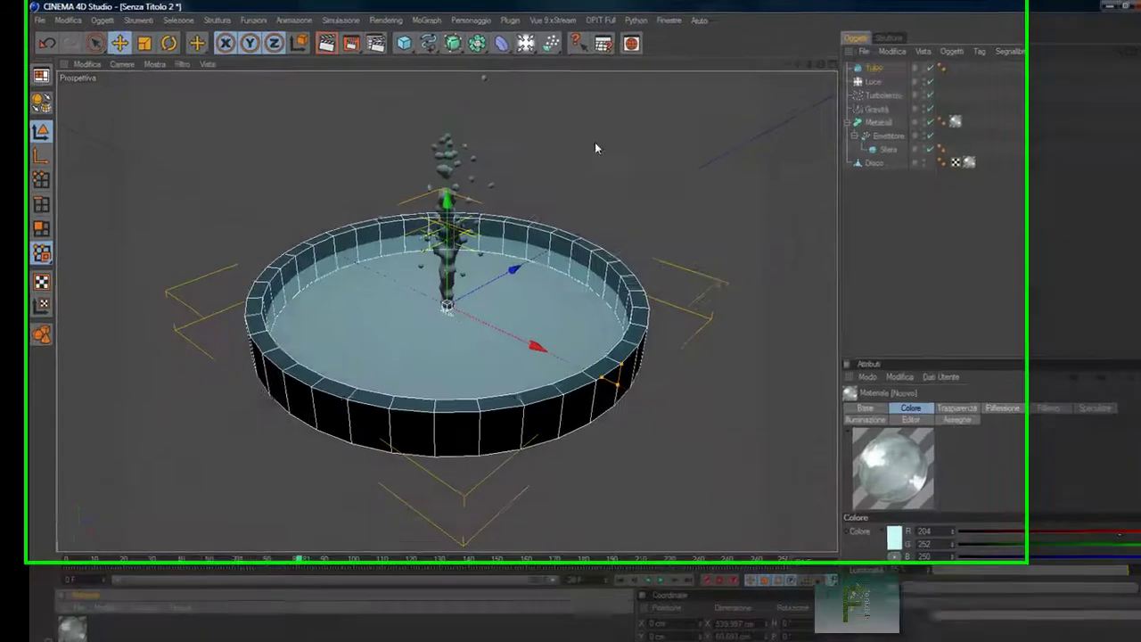
Choose the 640 x 480 output preset and render the fountain at that size.
key(ctrl+b)
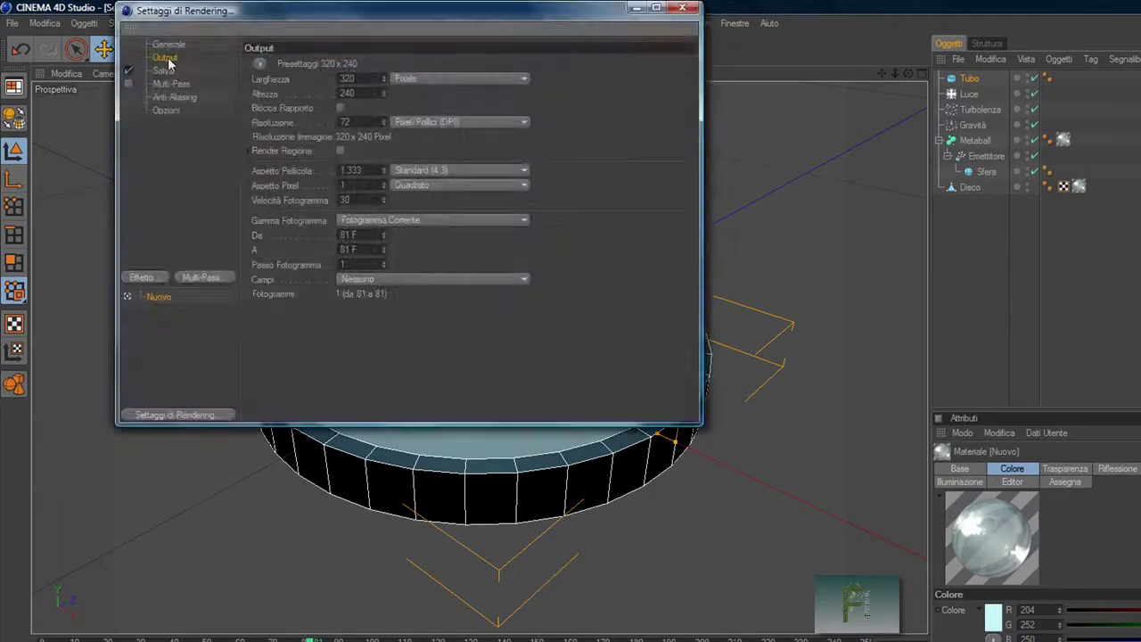
click(260, 64)
mouse_move(294, 78)
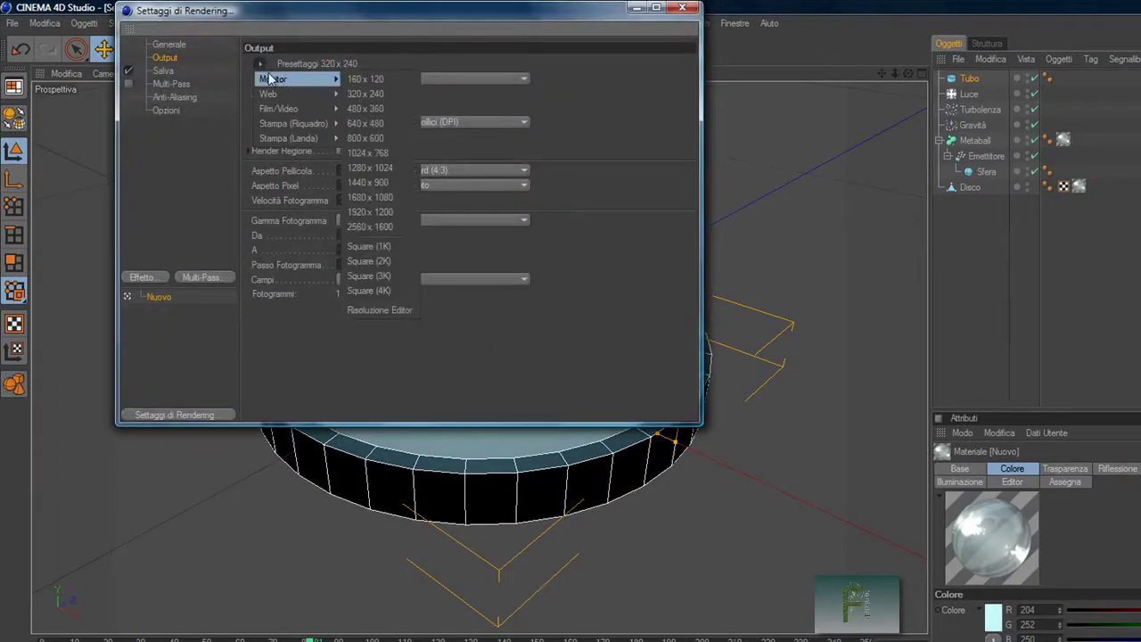
click(370, 123)
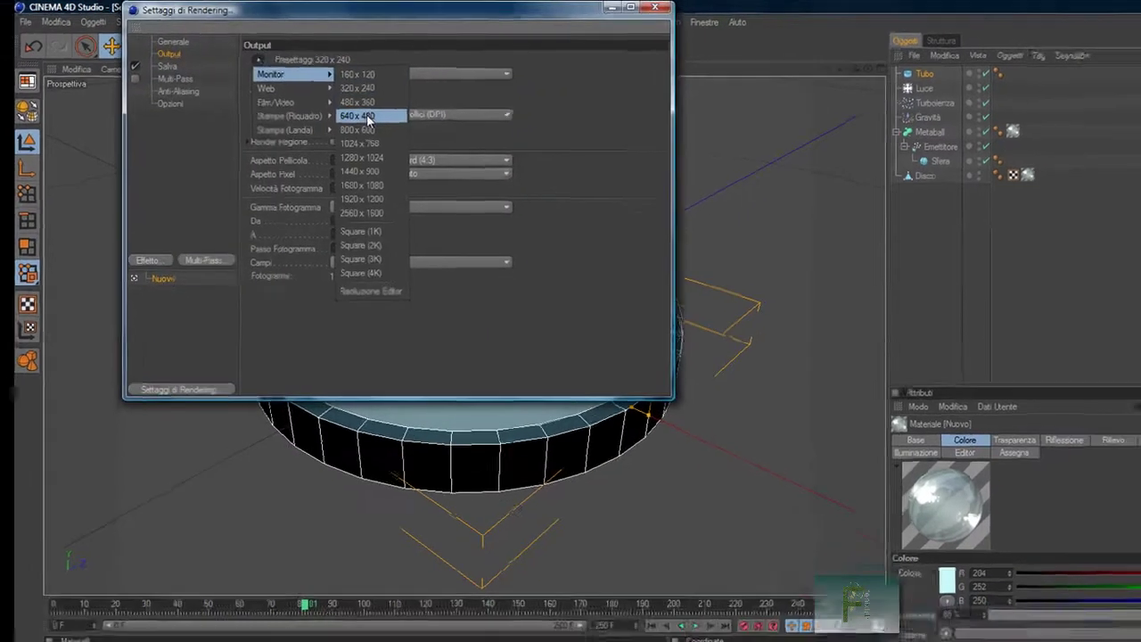
click(596, 8)
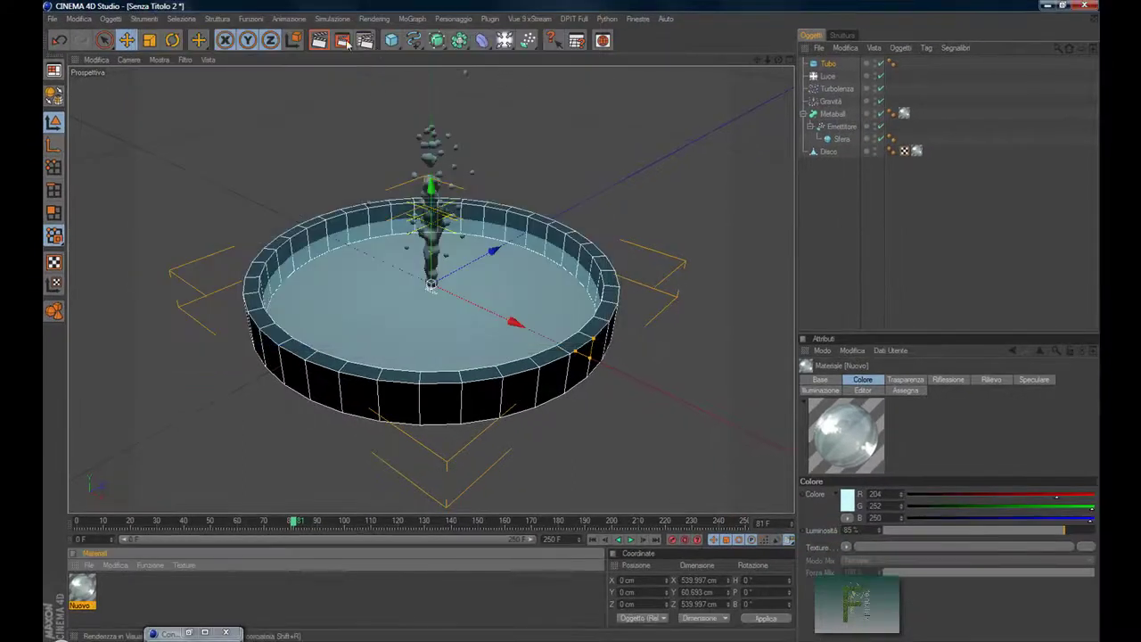
click(340, 41)
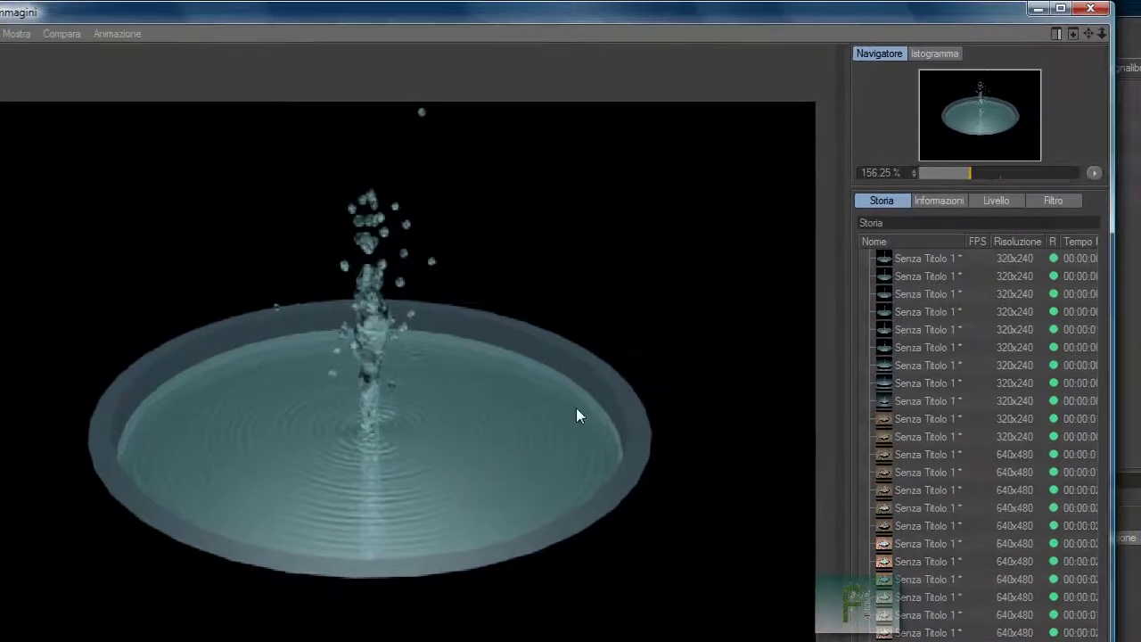
click(1090, 8)
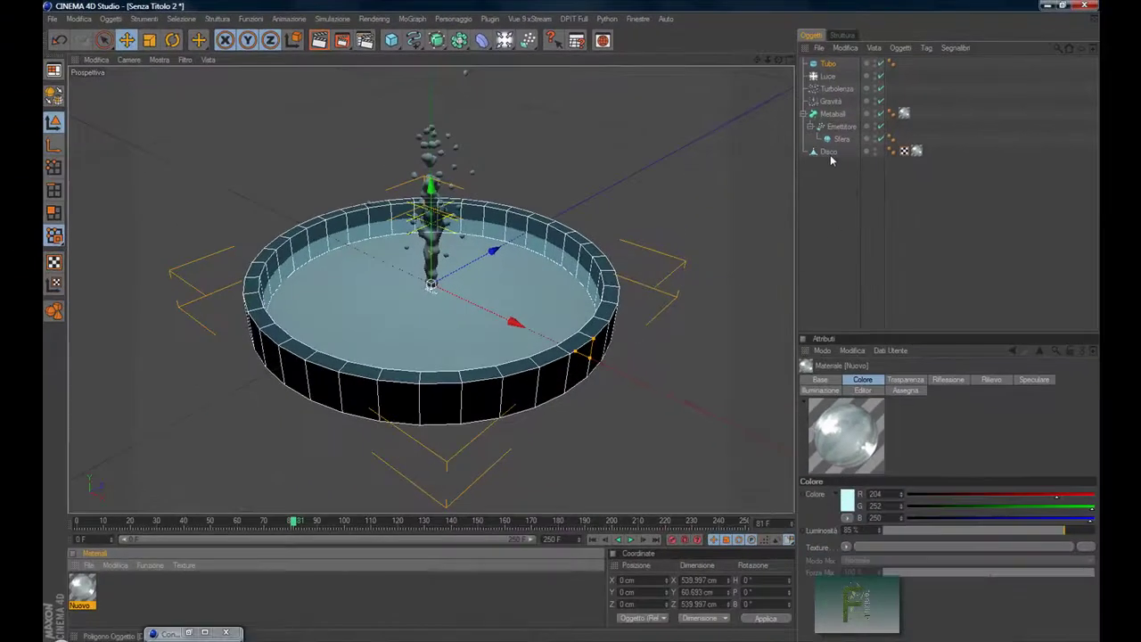
Duplicate the Disco object by copying and pasting it as Disco 1.
click(830, 157)
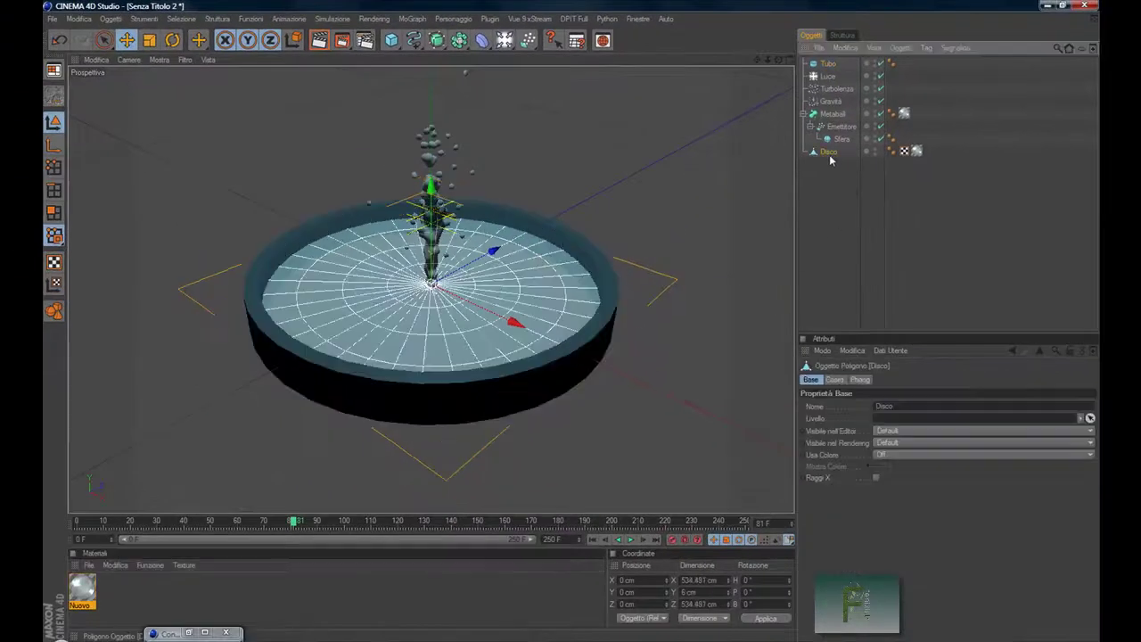
click(846, 48)
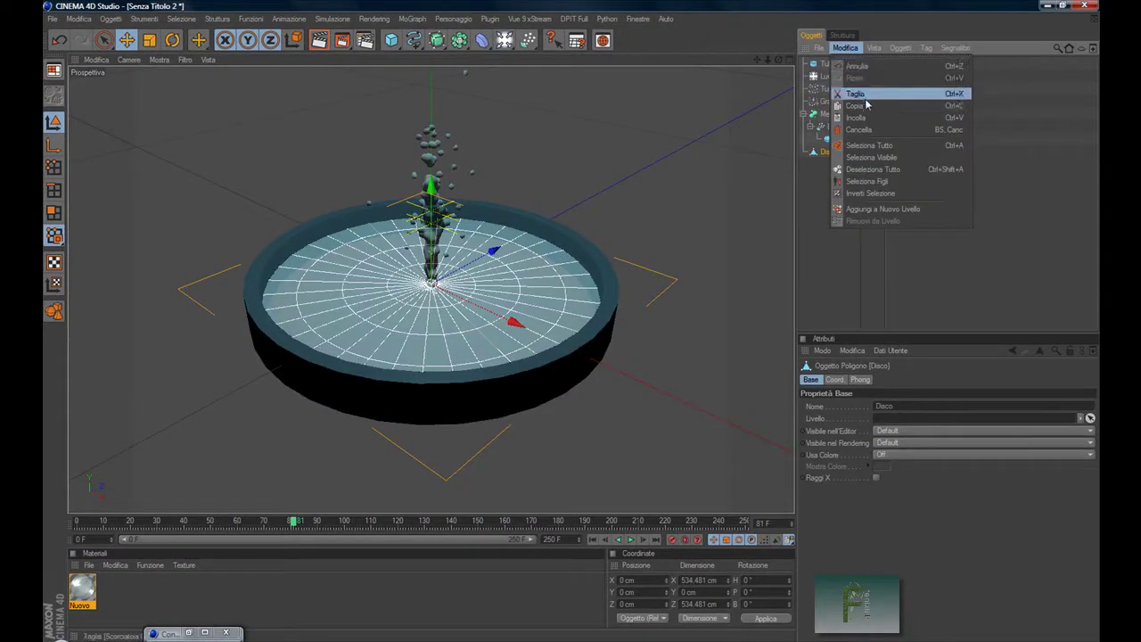
click(869, 109)
click(846, 48)
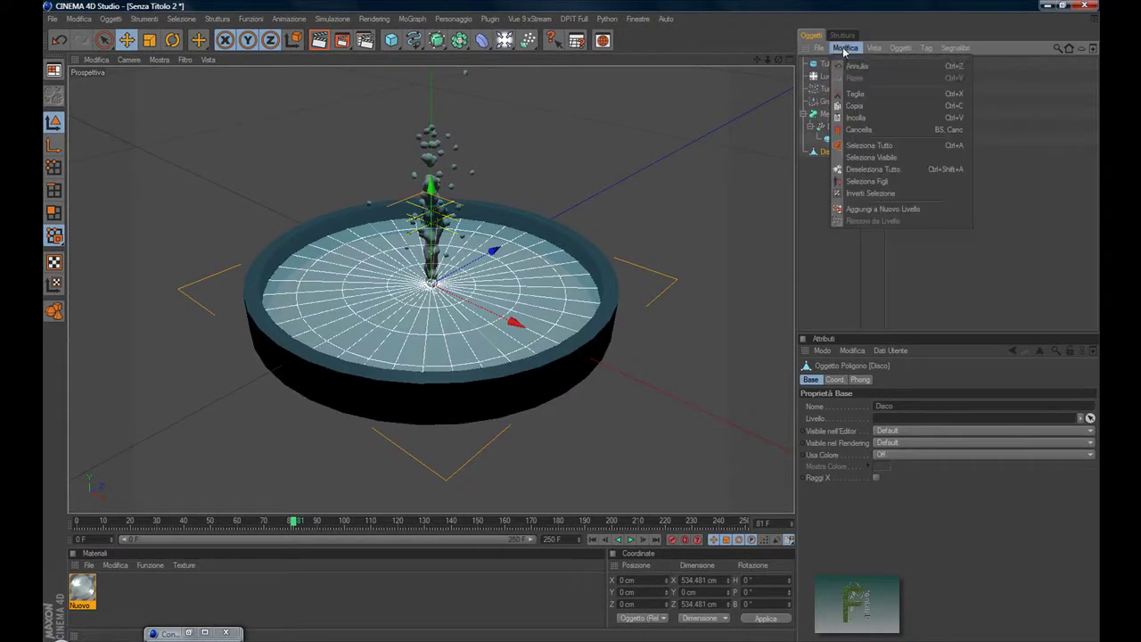
click(865, 118)
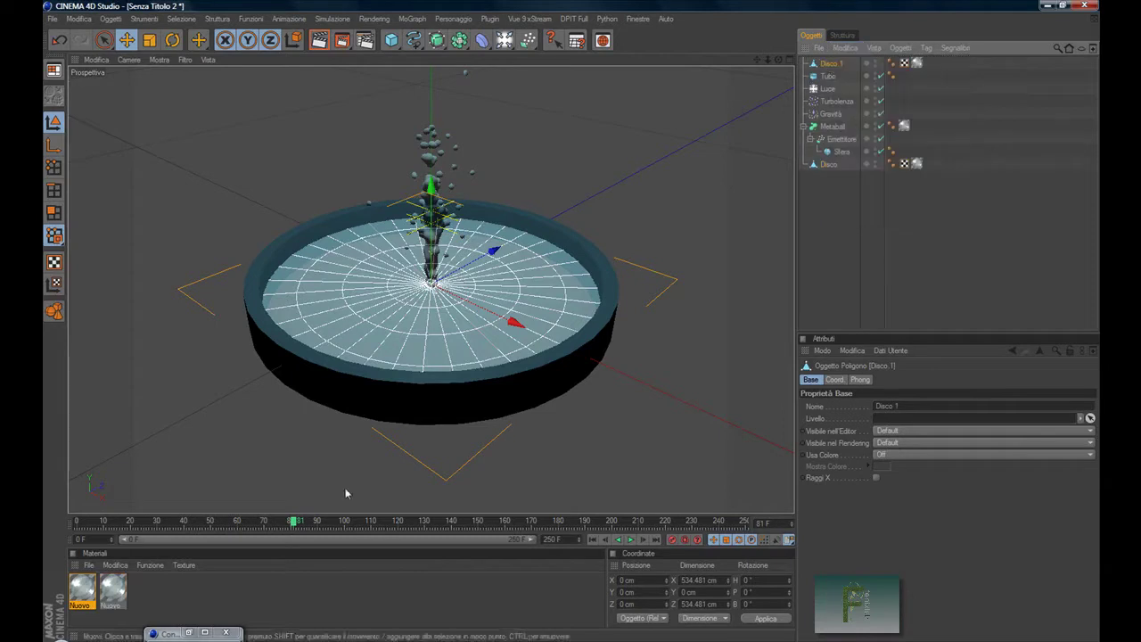
Create a new material, Nuovo 1, and apply it to the water disc Disco 1.
click(88, 565)
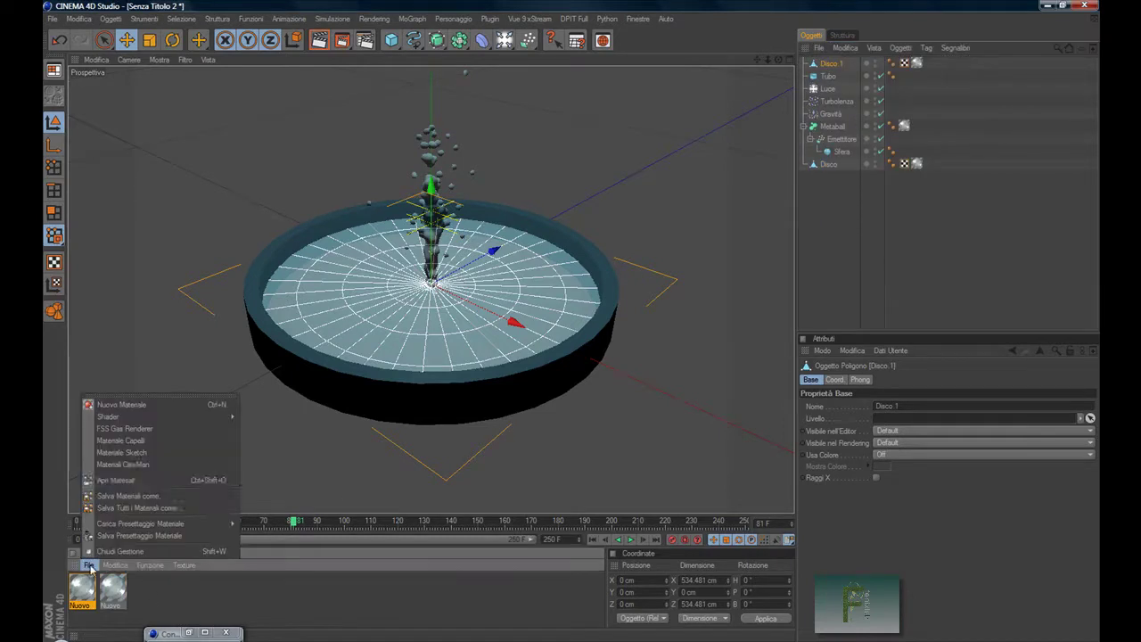
click(139, 407)
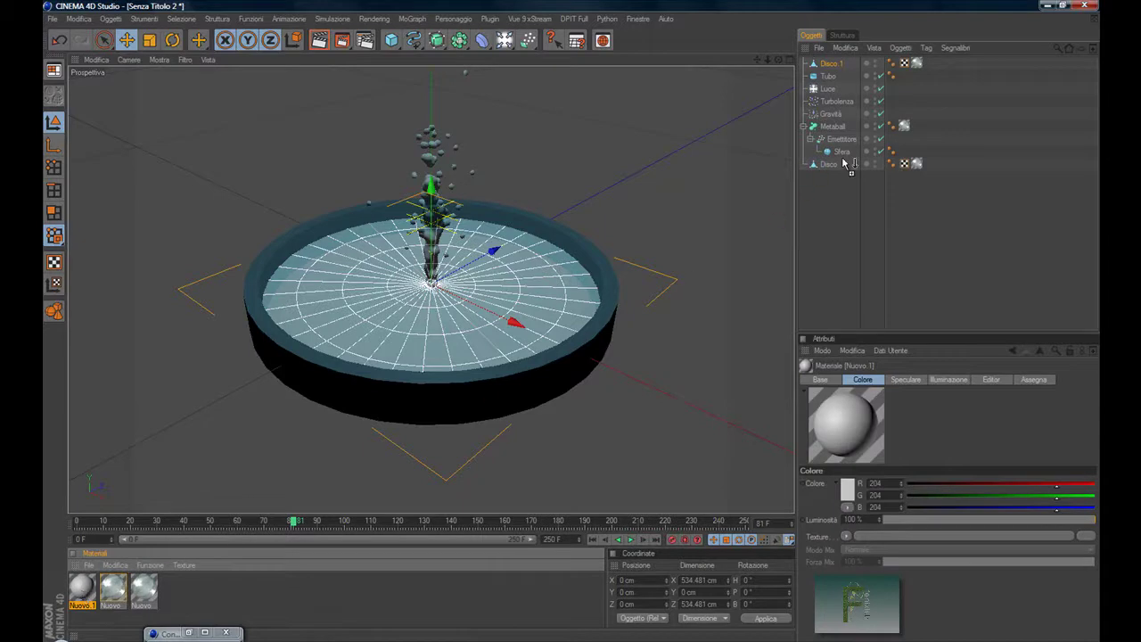
drag(924, 67, 919, 65)
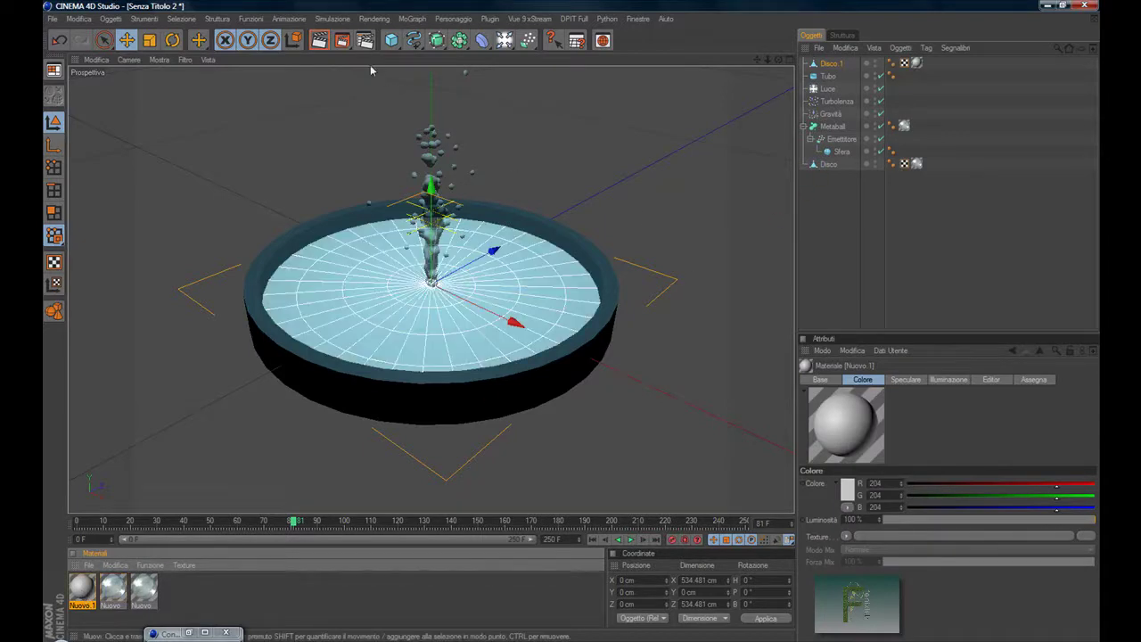
Render a preview, drag Disco 1 lower below the basin rim, and render again.
click(341, 40)
key(shift+r)
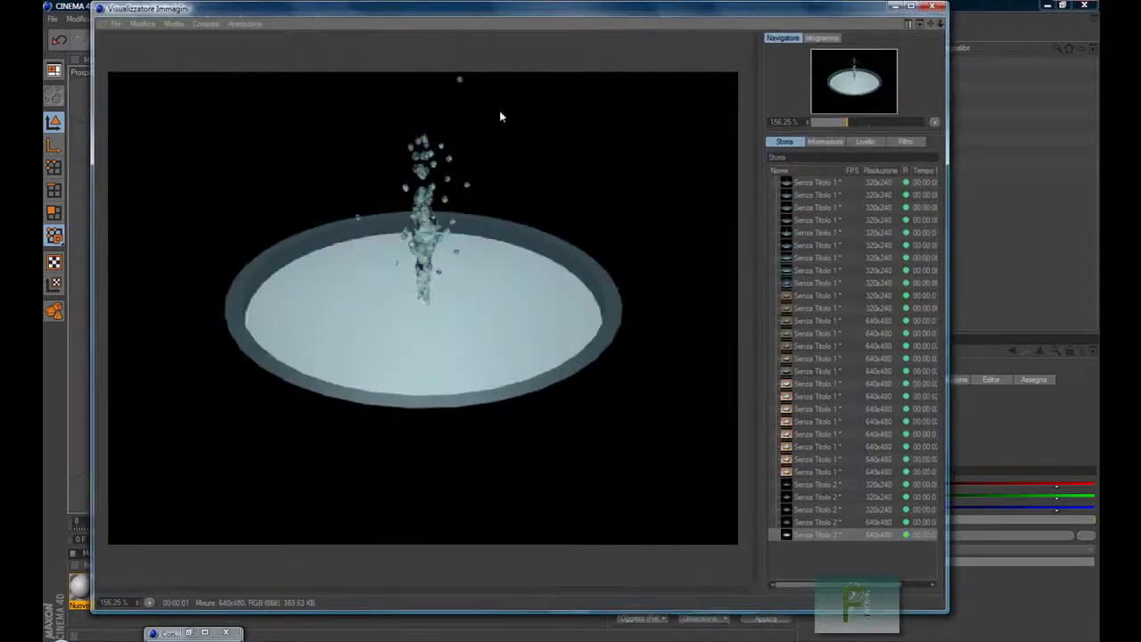
click(932, 6)
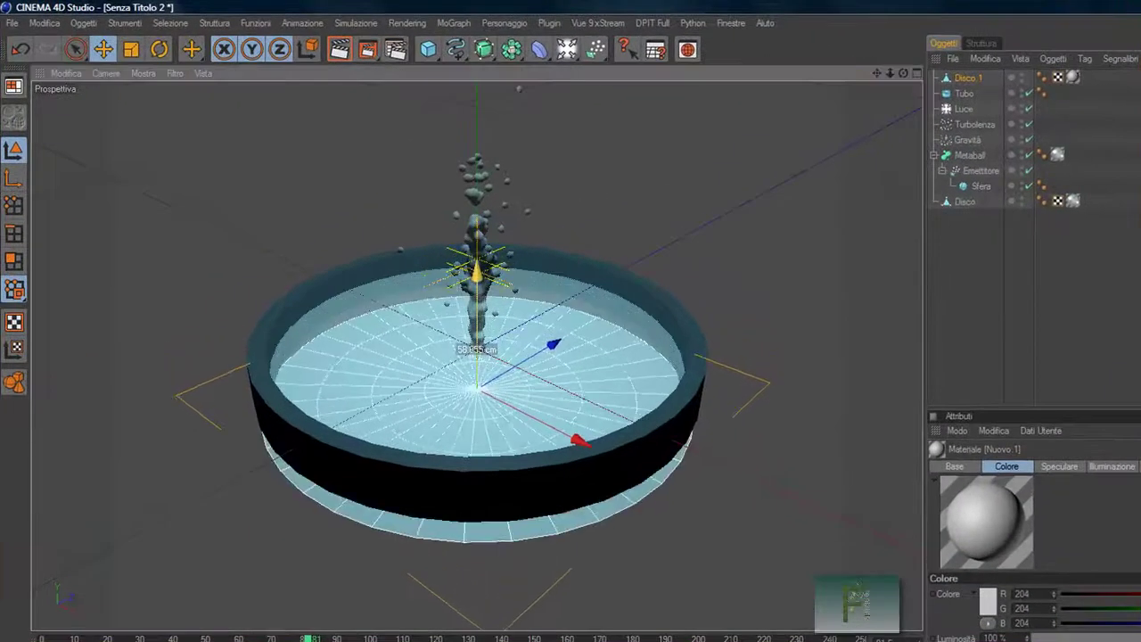
mouse_move(477, 234)
mouse_down()
mouse_move(477, 259)
mouse_move(477, 236)
mouse_move(477, 248)
mouse_up()
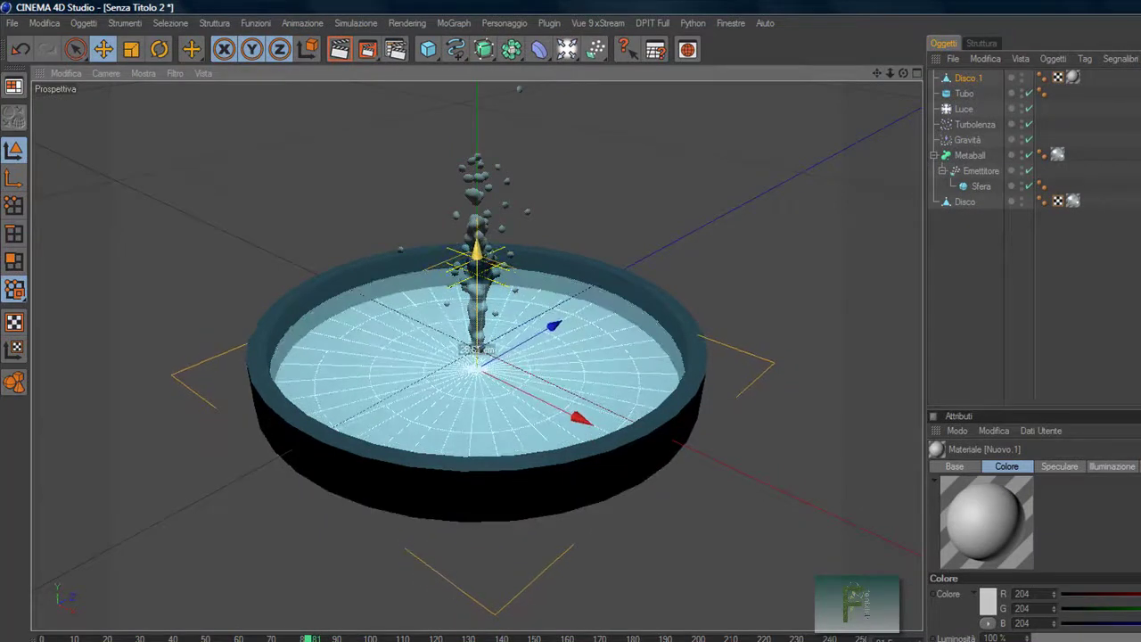
click(375, 45)
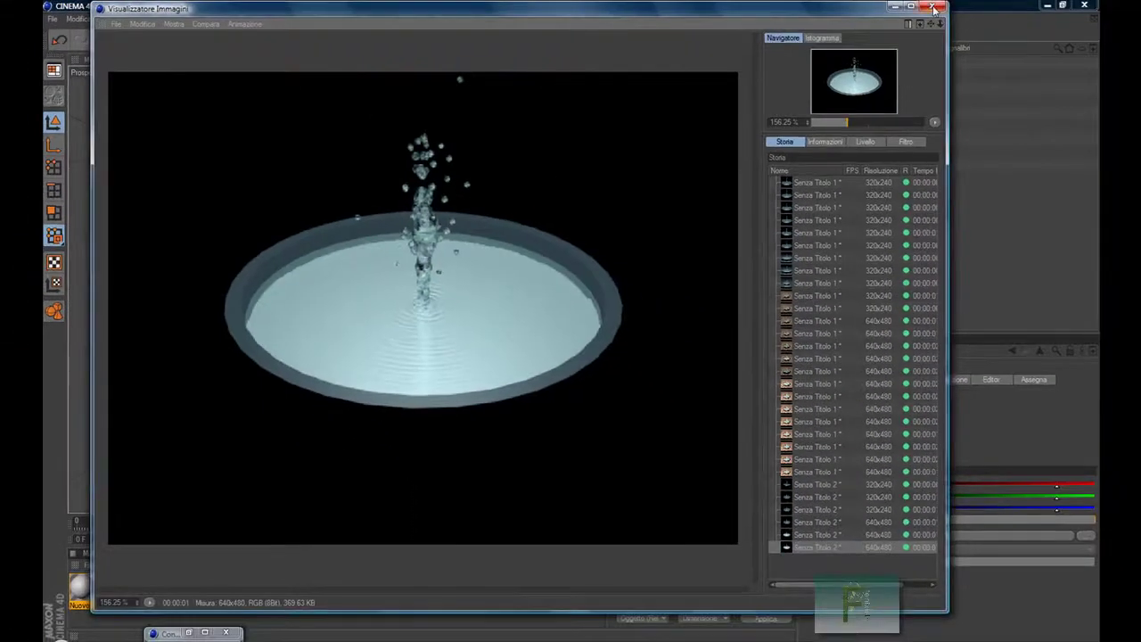
click(934, 9)
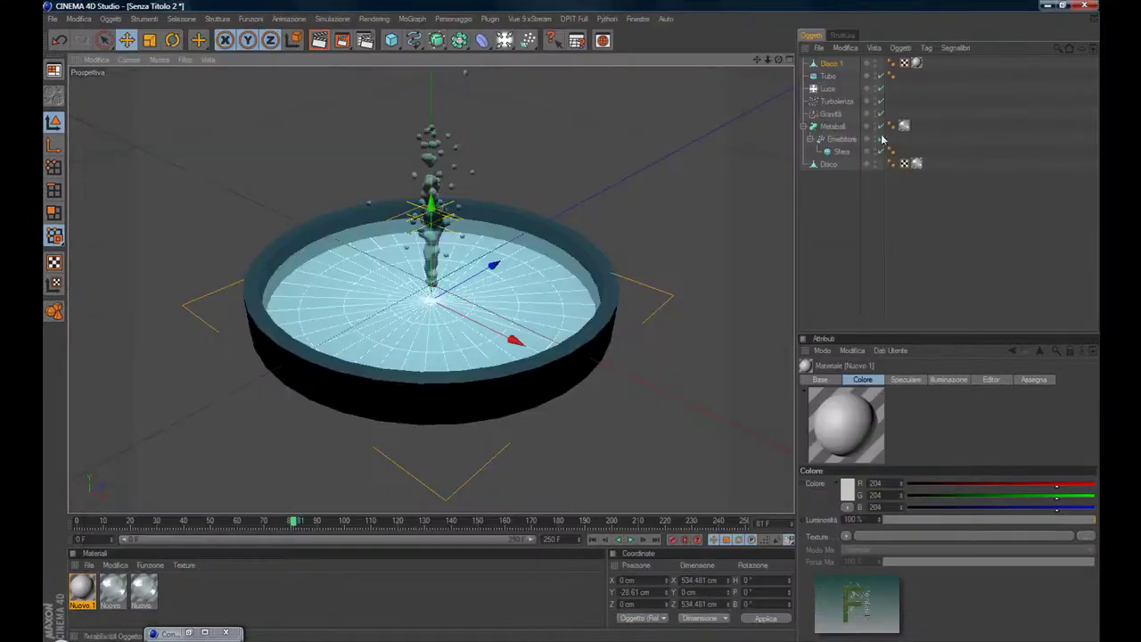
Step Disco 1's Y position down to -32.61 cm and restore the Content Browser.
click(831, 63)
click(842, 381)
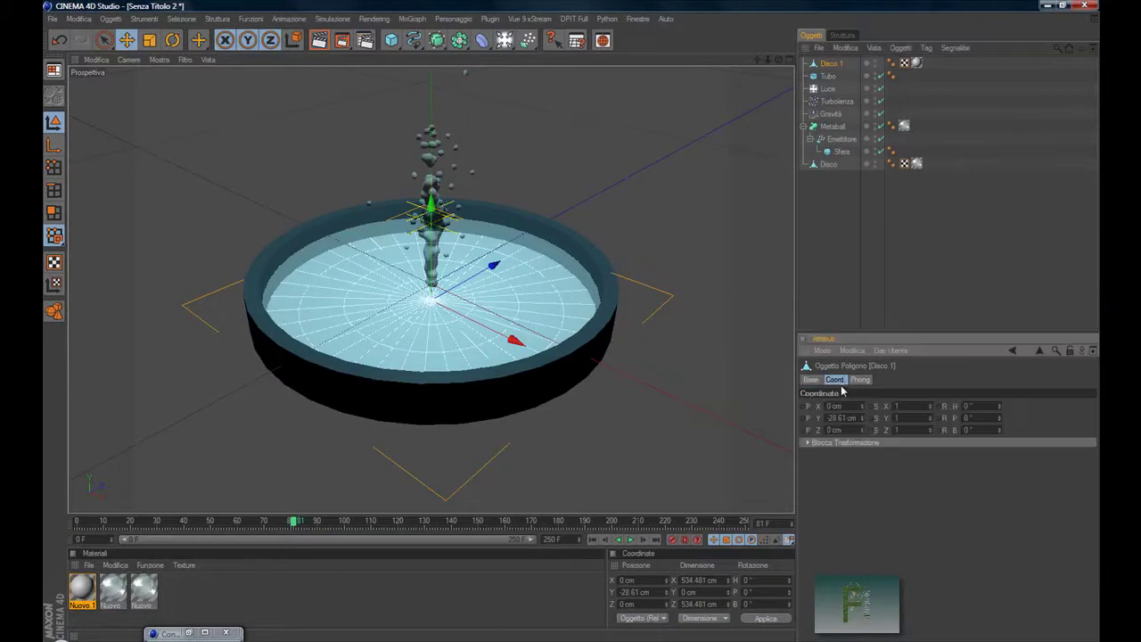
click(863, 422)
click(863, 422)
click(862, 421)
click(862, 422)
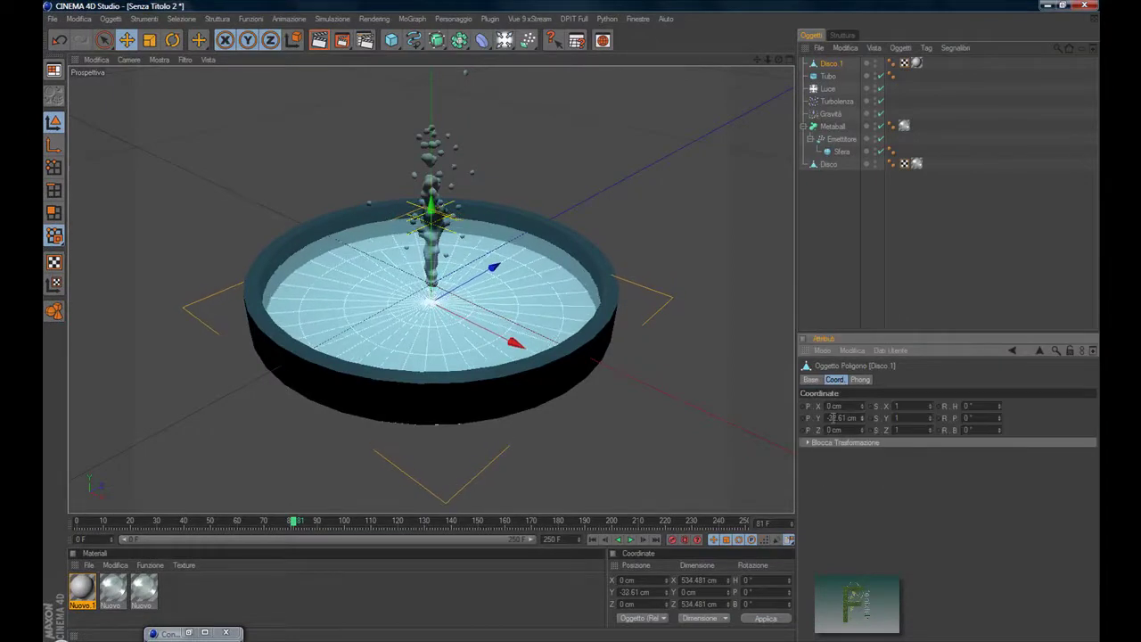
click(189, 634)
click(209, 635)
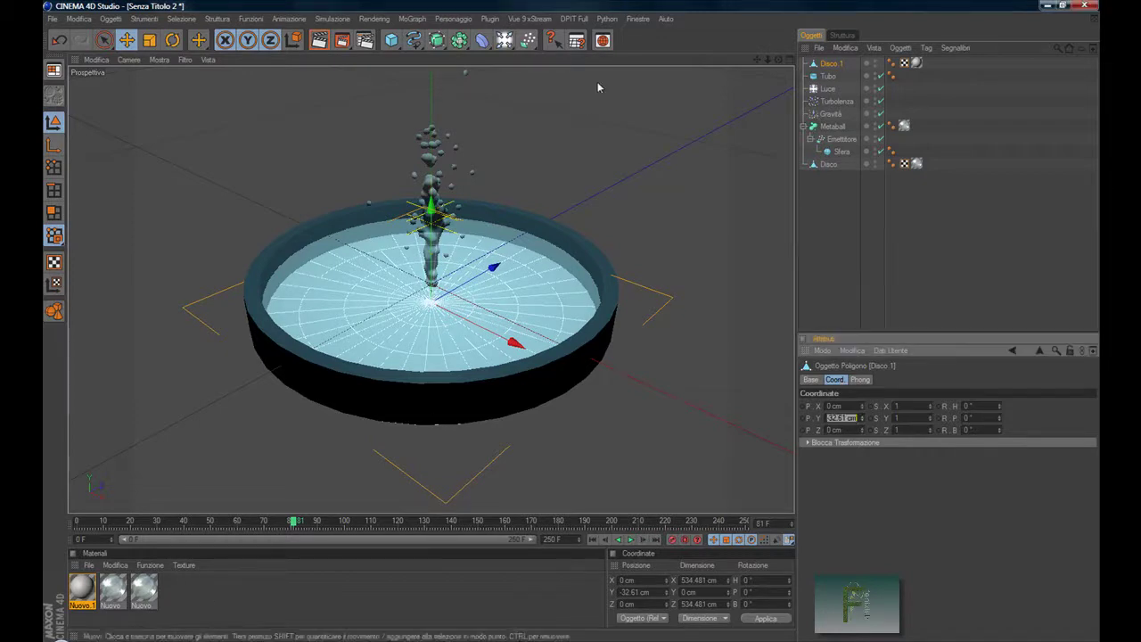
Apply Stone 002 to the basin rim Tubo with cubic (Cubica) projection.
drag(423, 346, 697, 371)
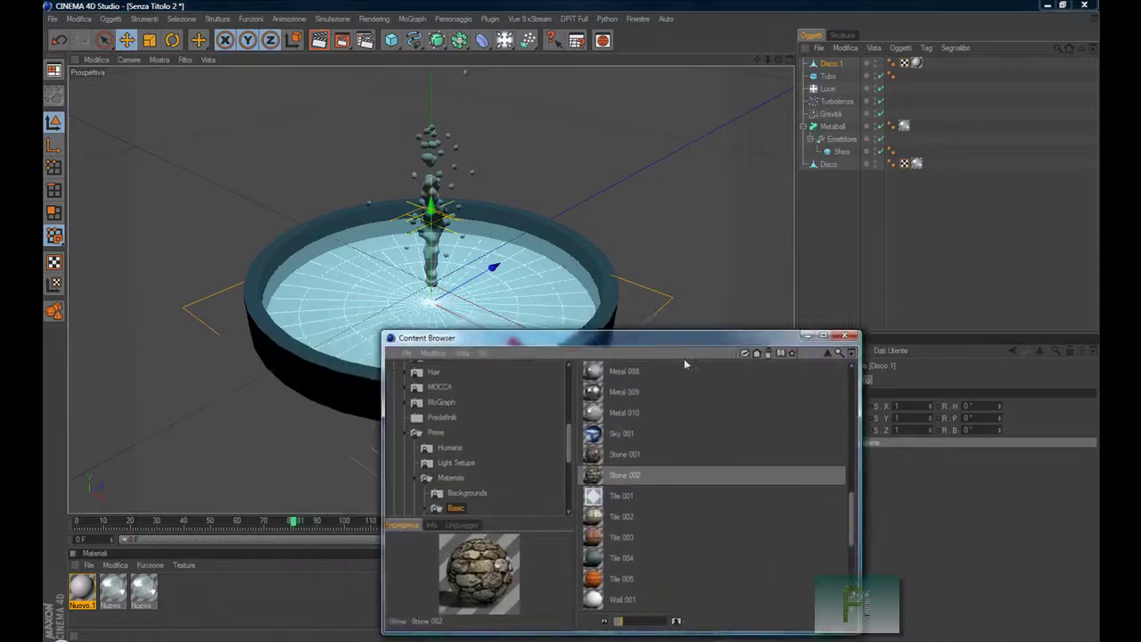
drag(571, 370, 634, 106)
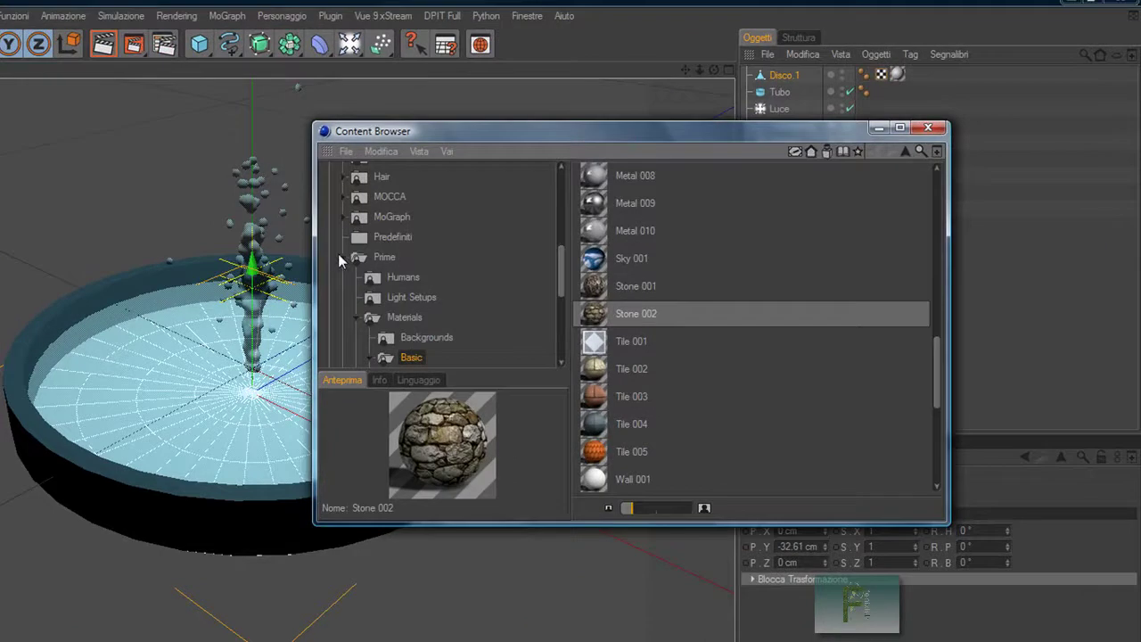
click(343, 258)
scroll(405, 267, up, 3)
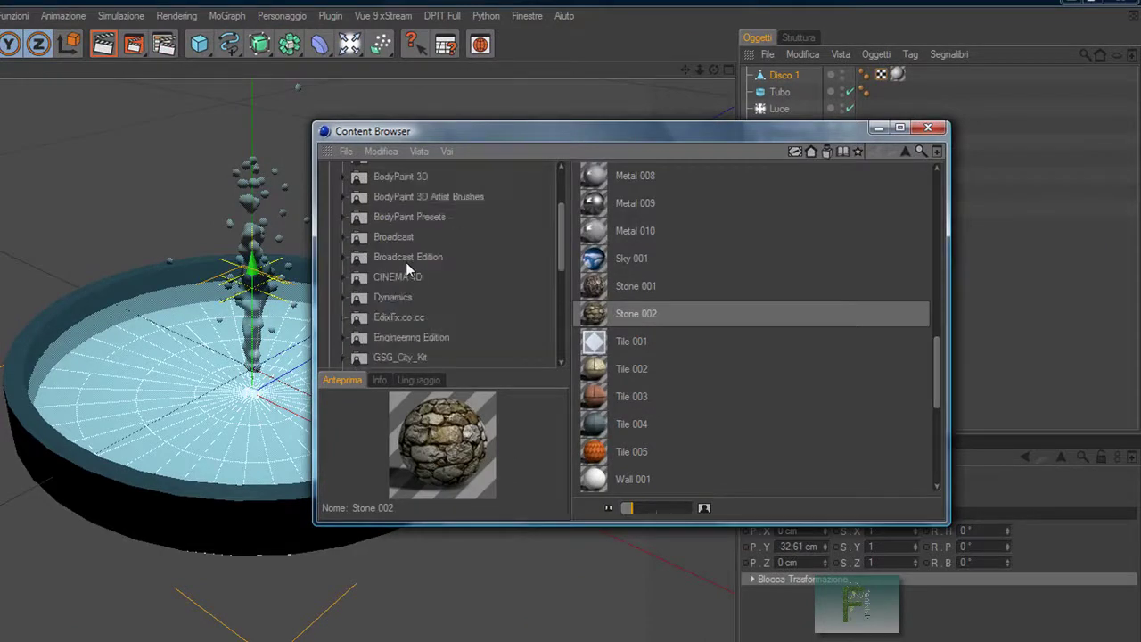
scroll(403, 263, down, 3)
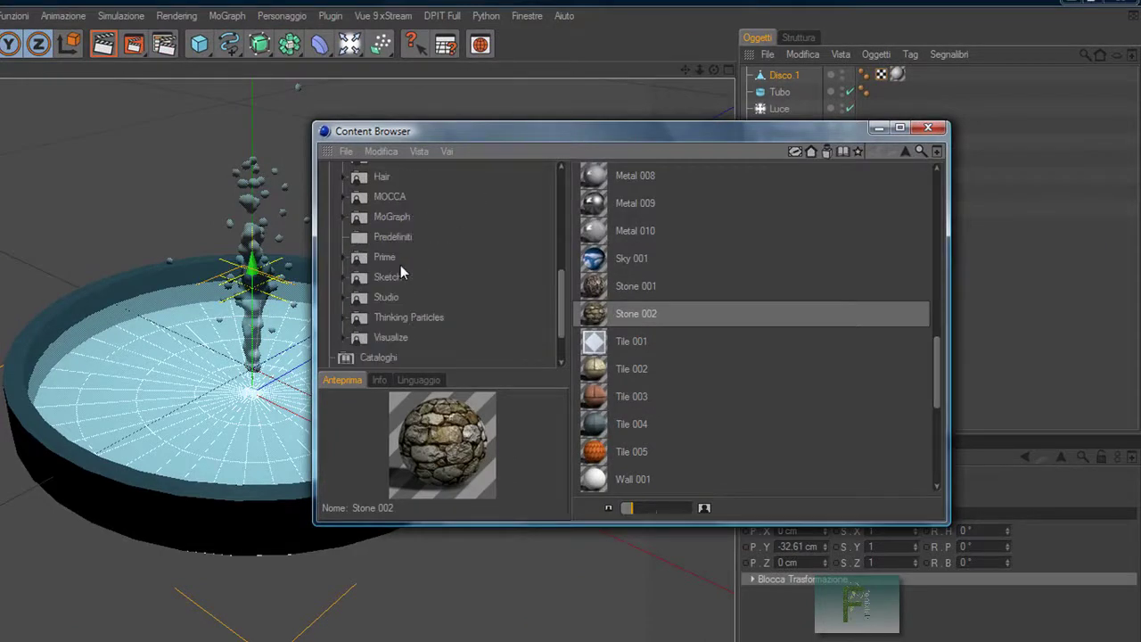
click(346, 259)
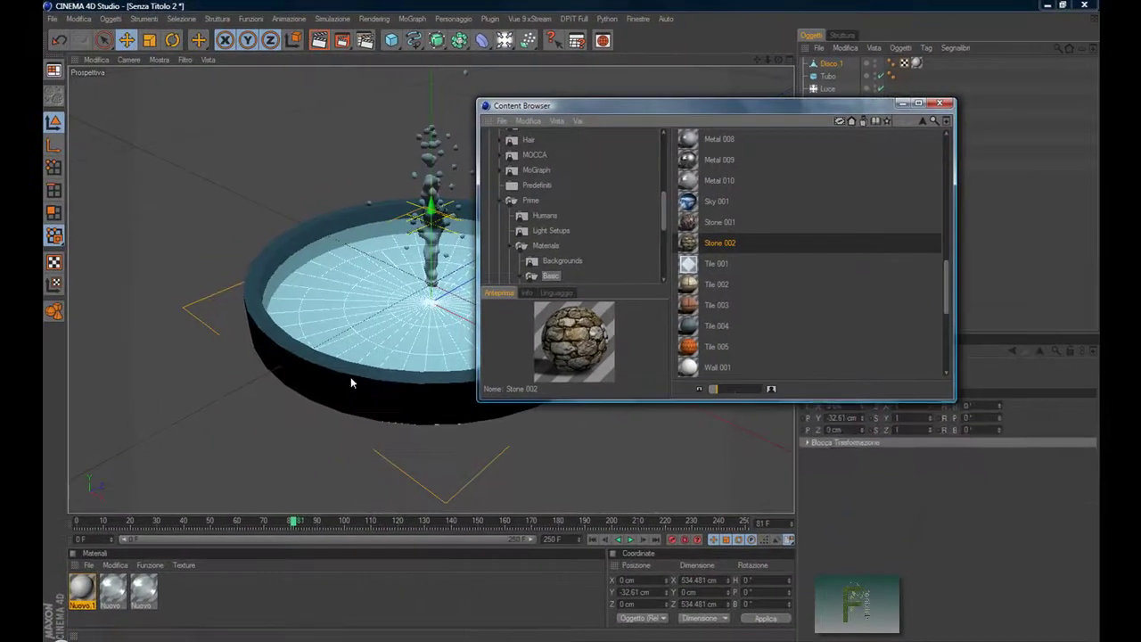
drag(636, 314, 392, 384)
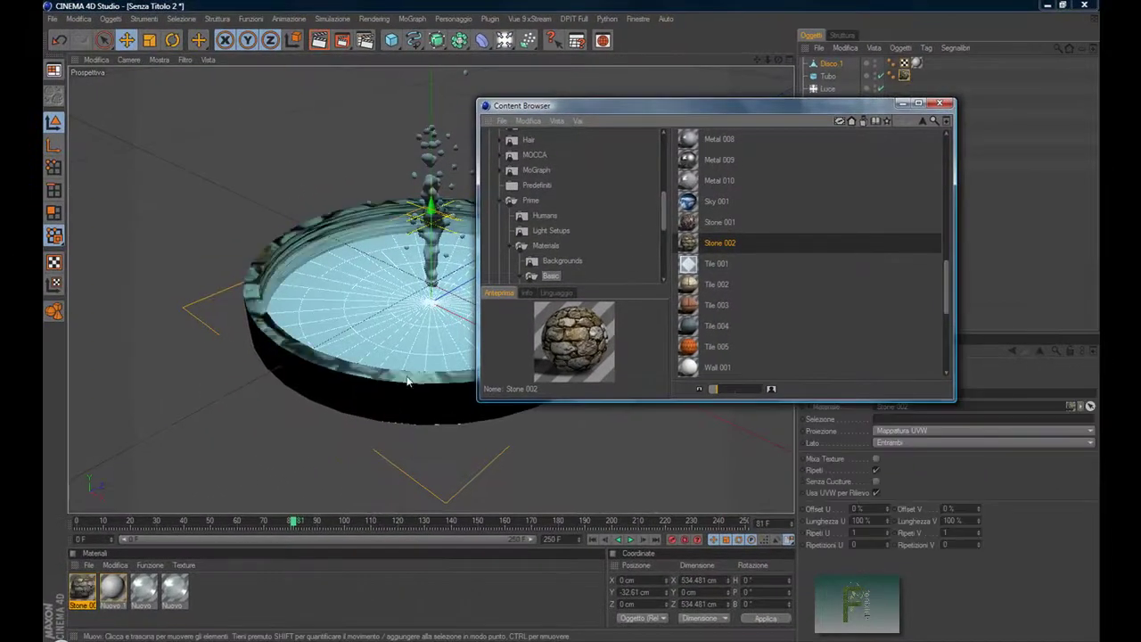
drag(743, 105, 328, 416)
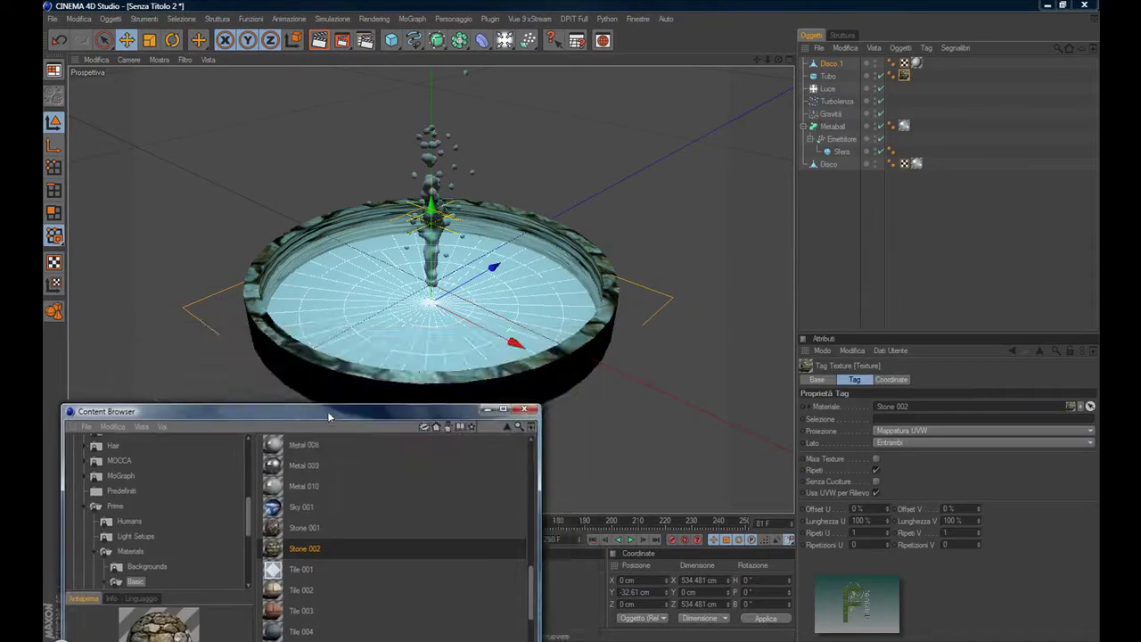
click(889, 431)
click(906, 483)
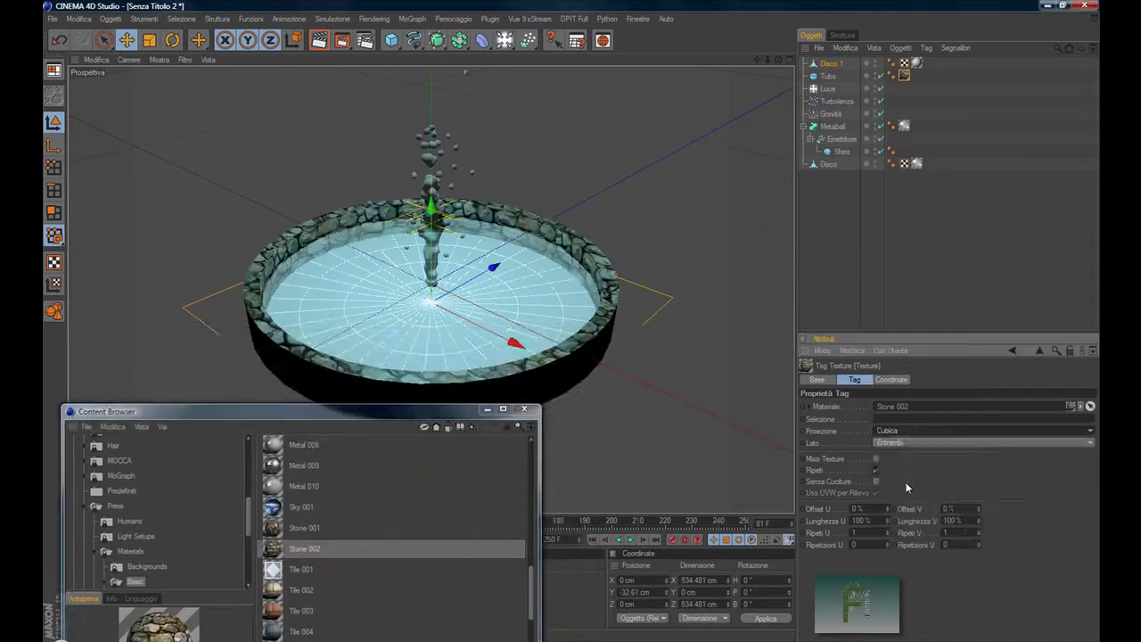
Apply Stone 002 to Disco 1 with cubic projection and render the stone-textured fountain.
drag(449, 415, 633, 396)
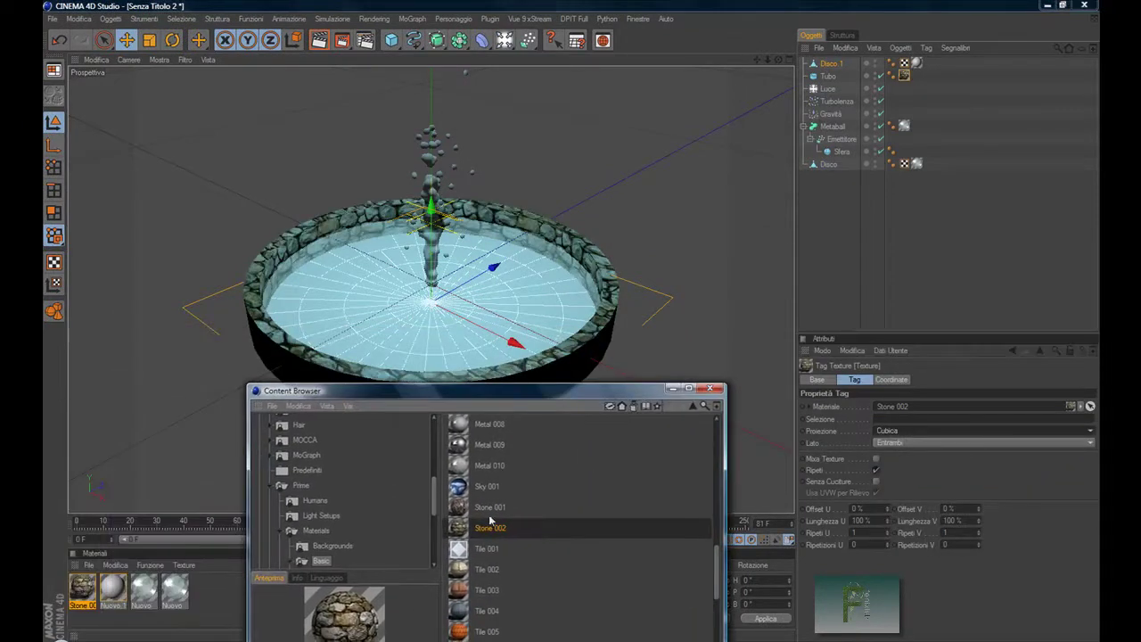
drag(486, 531, 826, 203)
drag(920, 65, 920, 66)
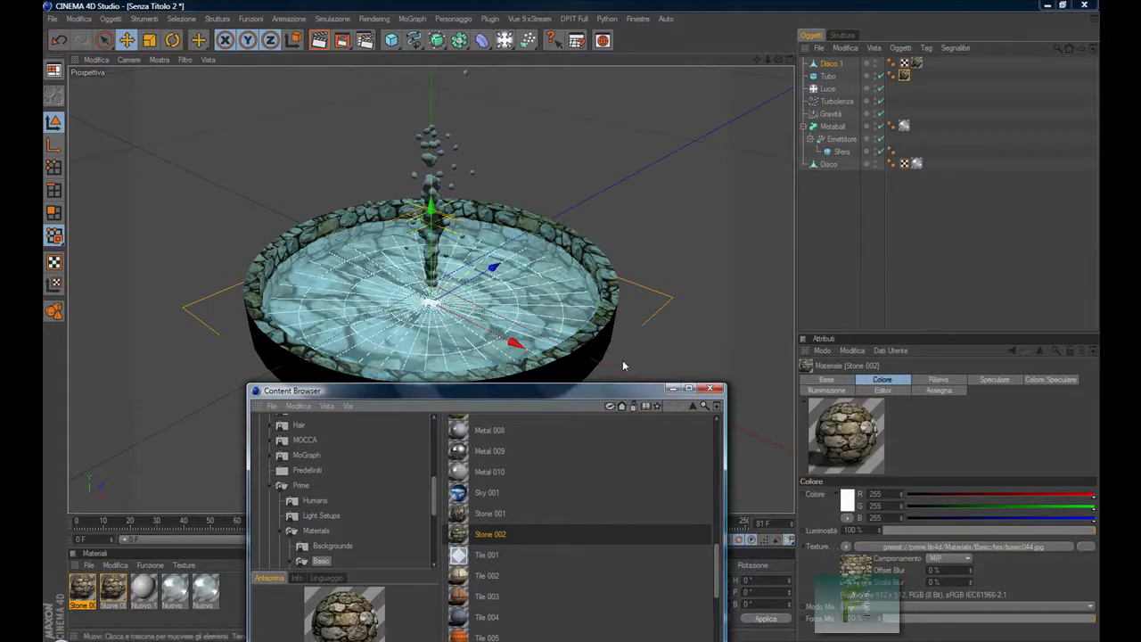
click(915, 67)
click(917, 431)
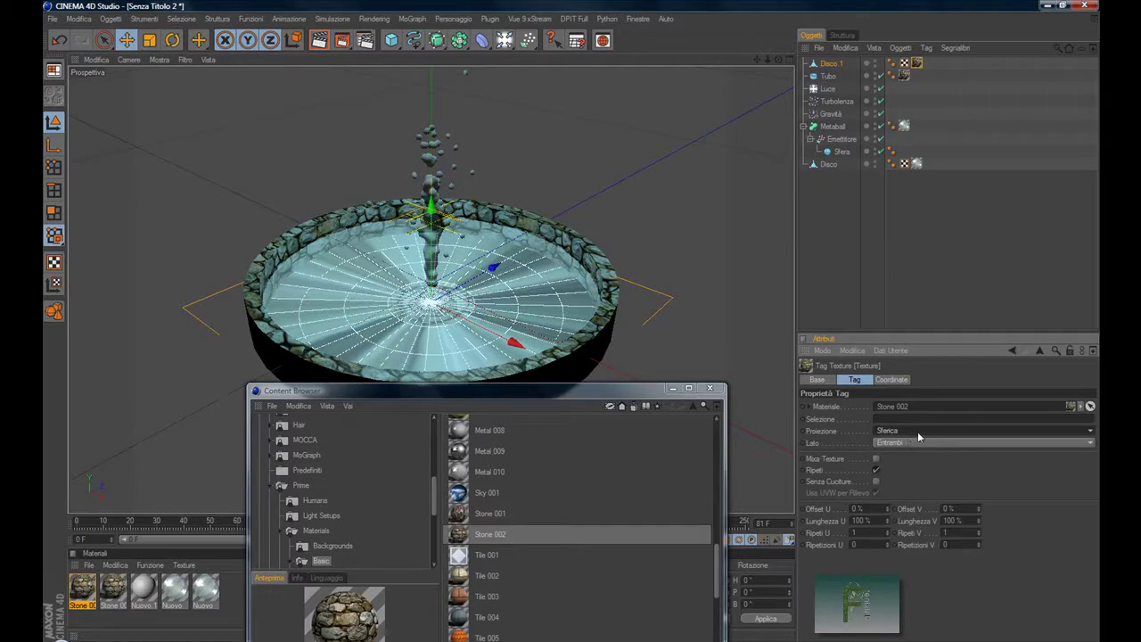
click(916, 442)
click(915, 430)
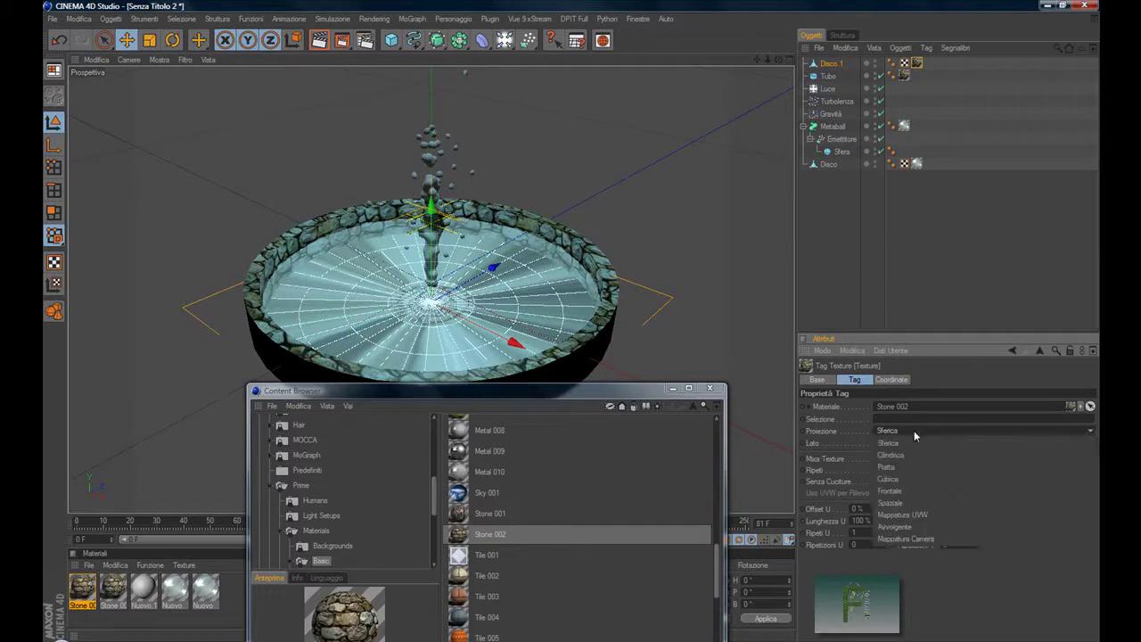
click(923, 480)
click(665, 256)
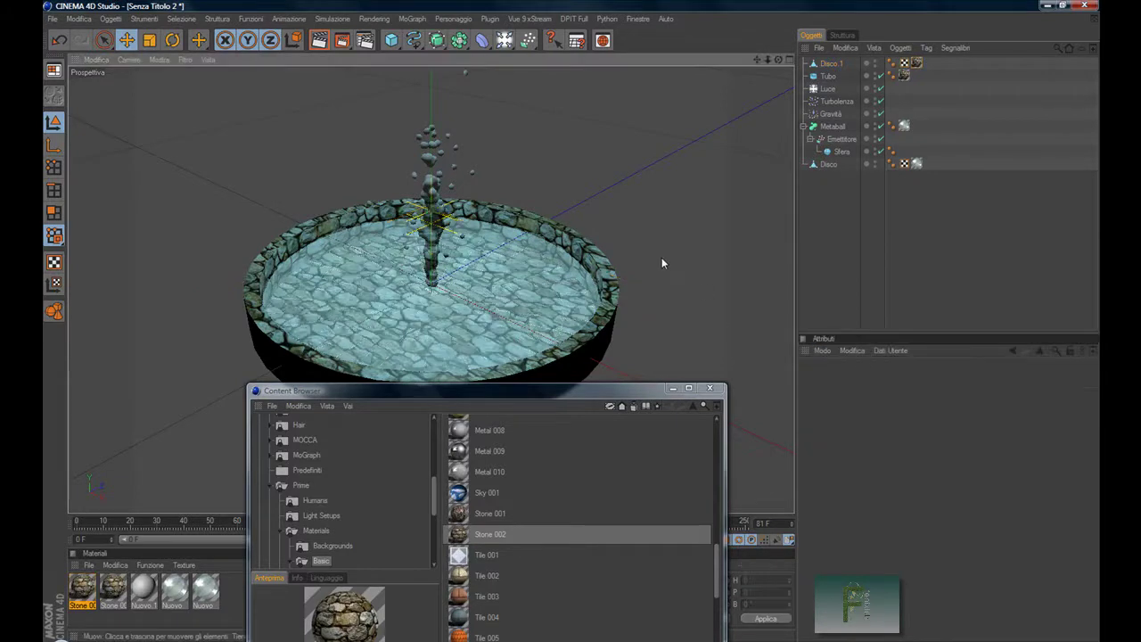
click(674, 387)
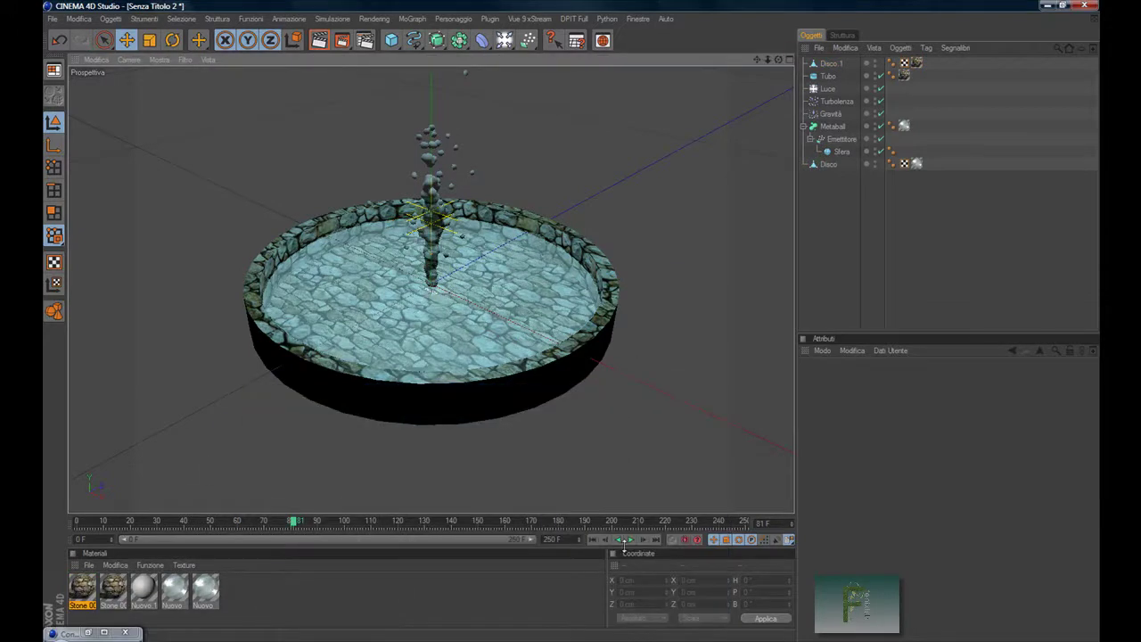
click(343, 42)
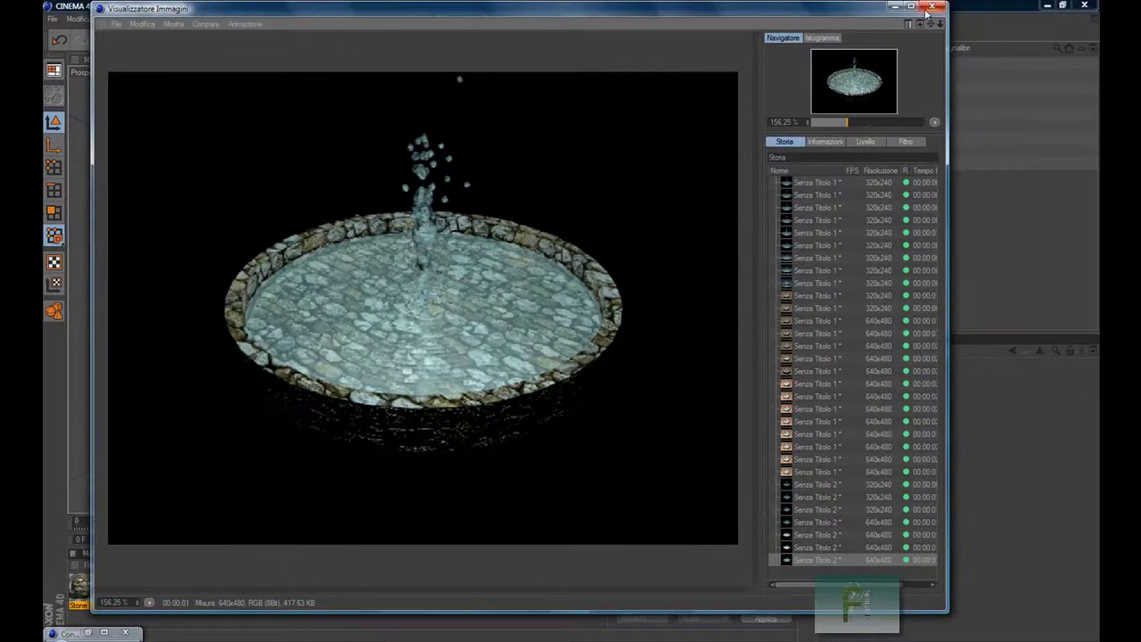
Apply Tile 004 from Prime > Materials > Basic to Disco.1 and render the fountain.
click(930, 8)
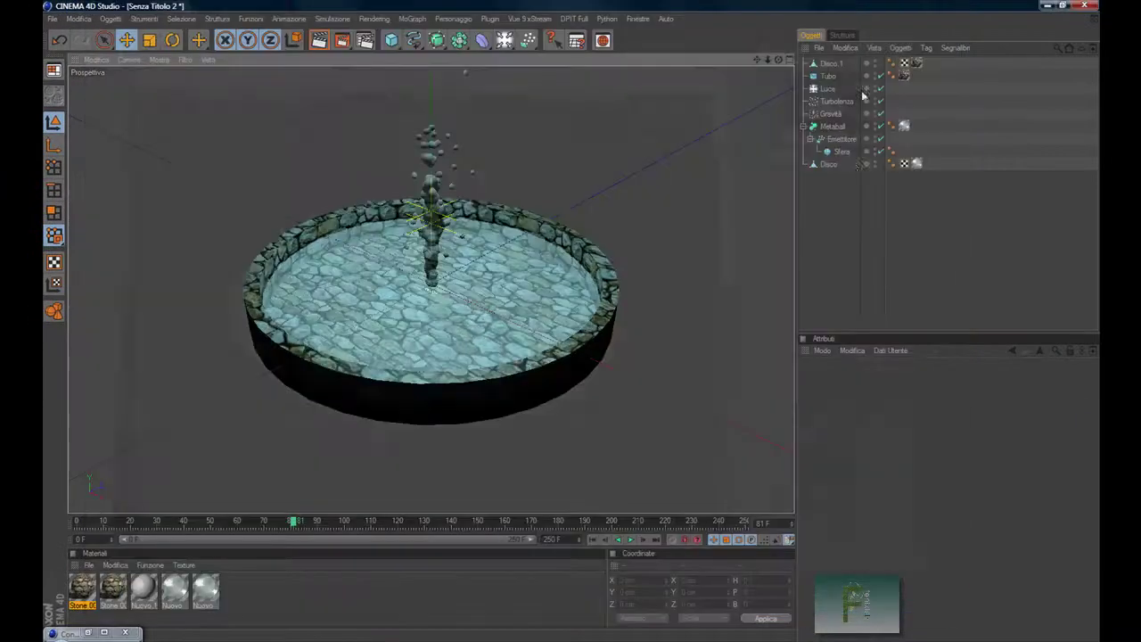
click(103, 633)
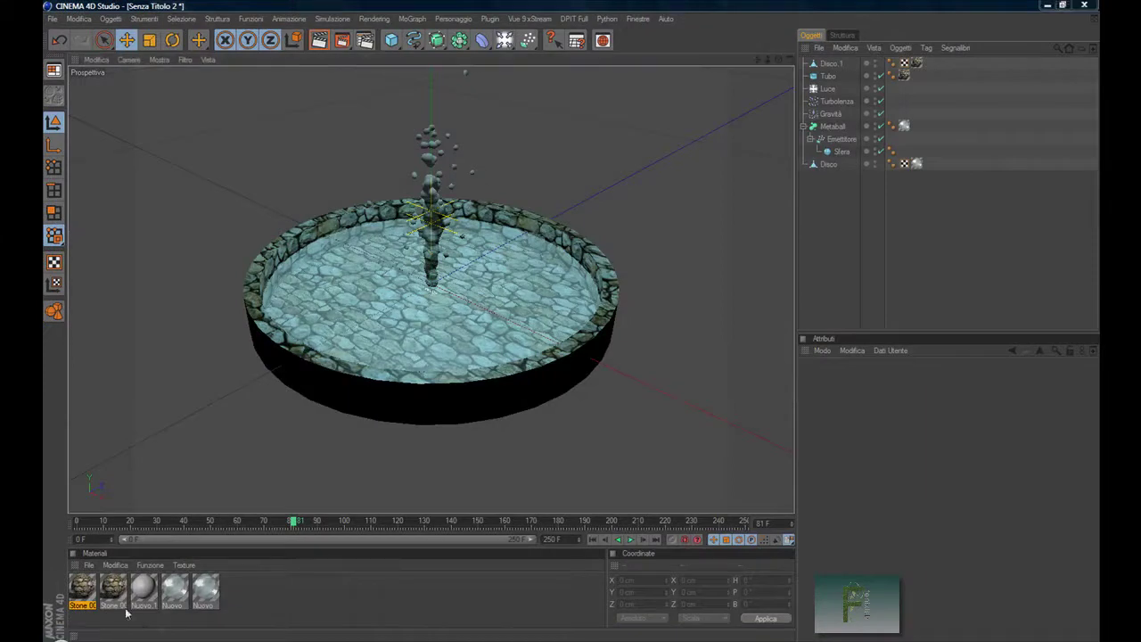
drag(428, 395, 634, 240)
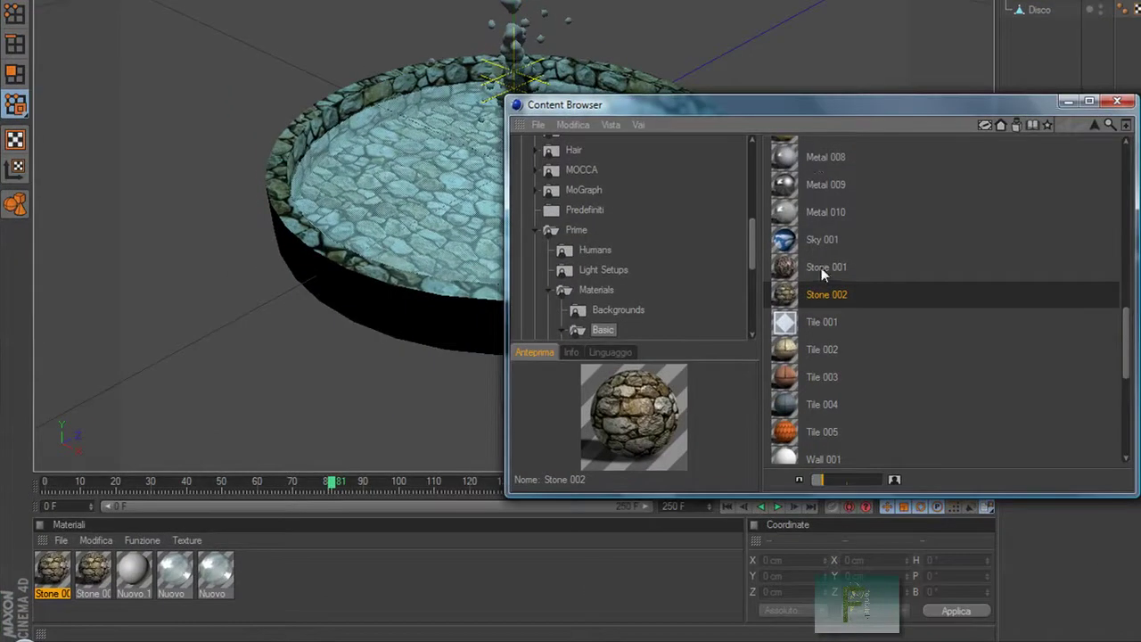
click(821, 268)
click(812, 399)
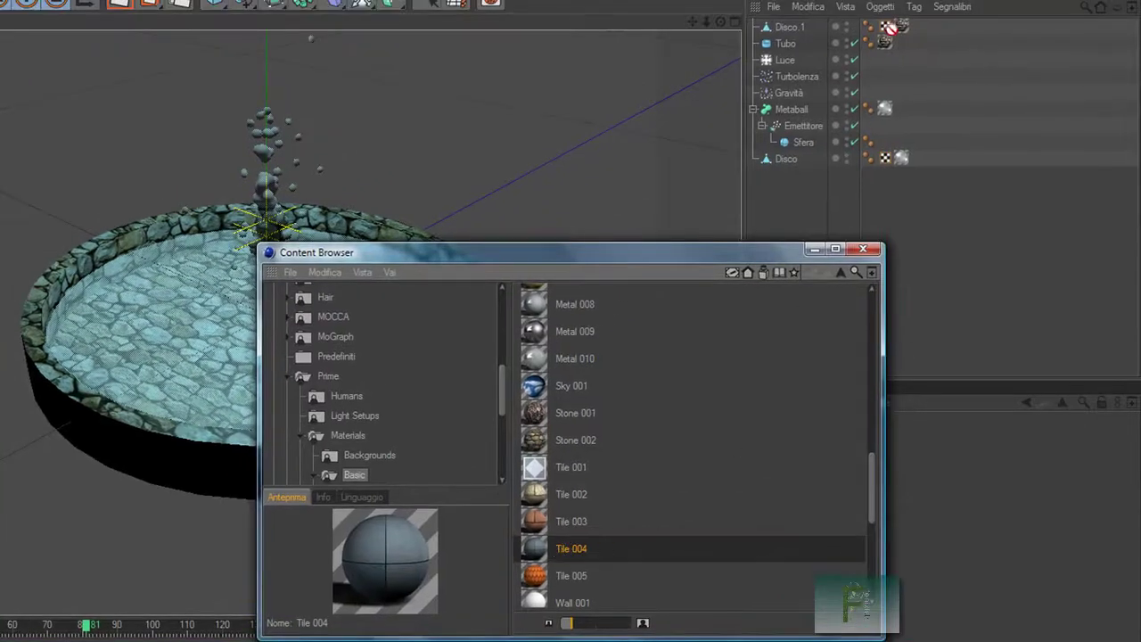
drag(907, 33, 904, 32)
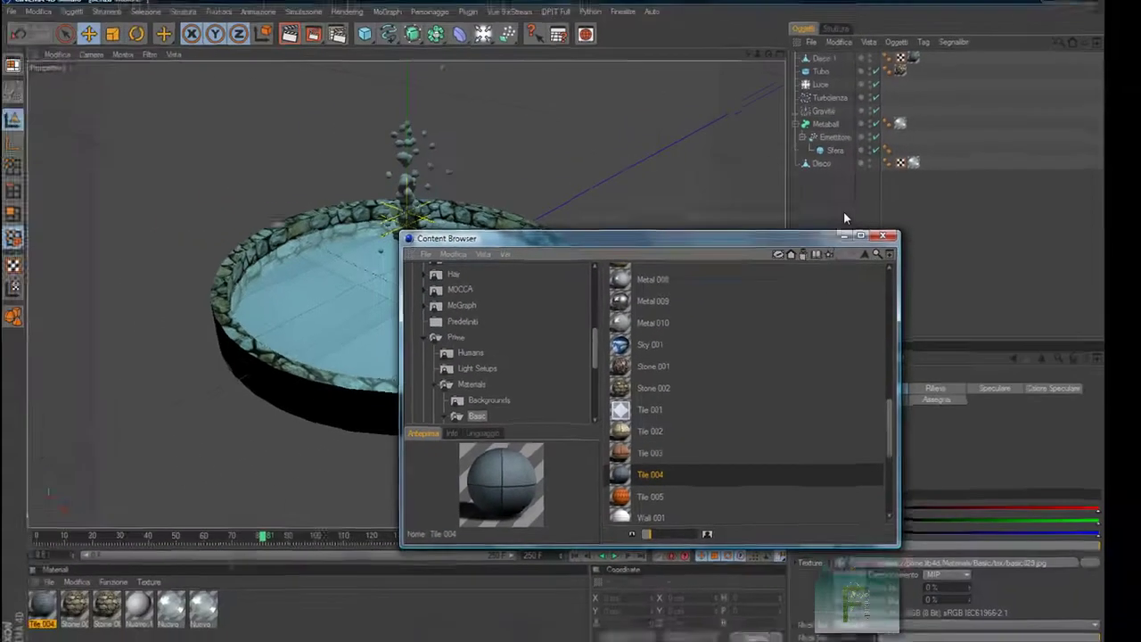
click(845, 234)
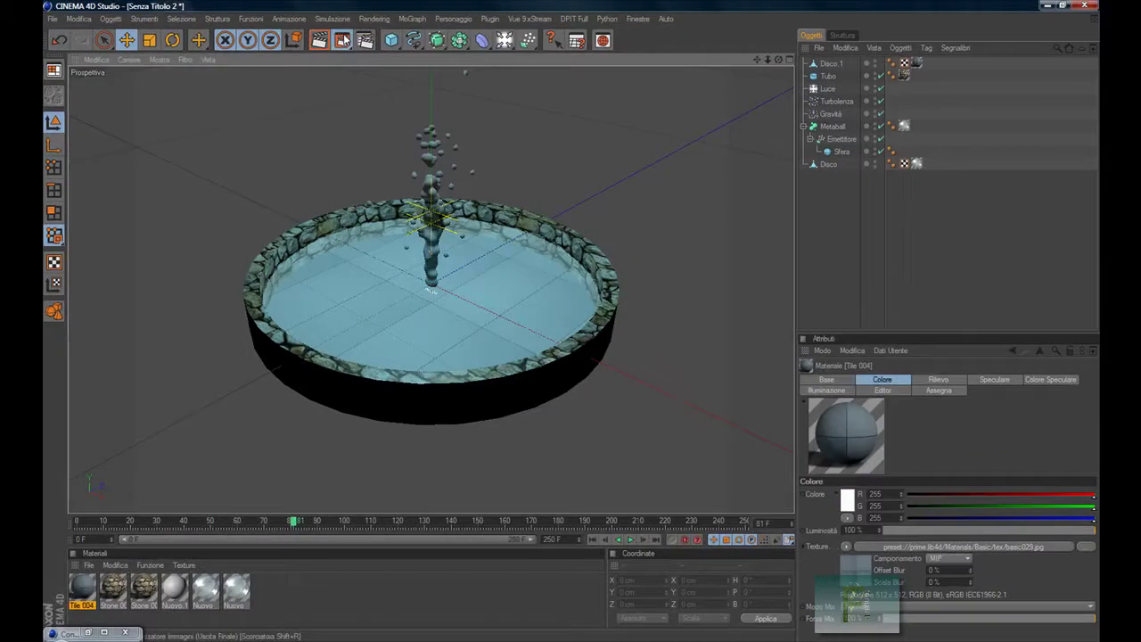
click(343, 39)
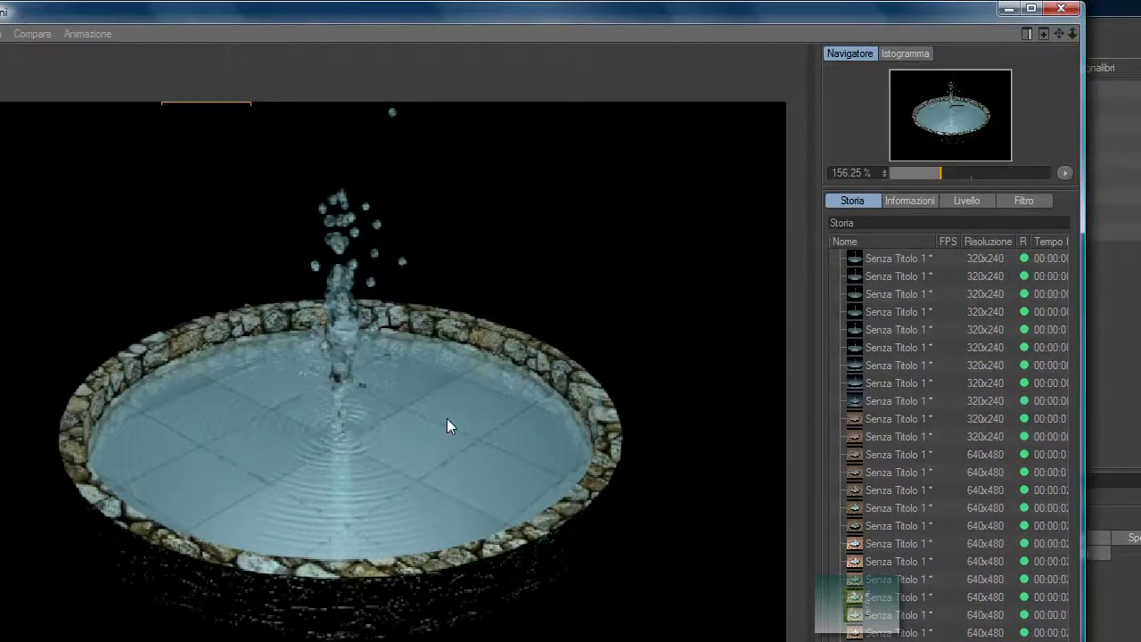
Add a Pavimento floor object beneath the fountain.
click(1054, 7)
click(454, 56)
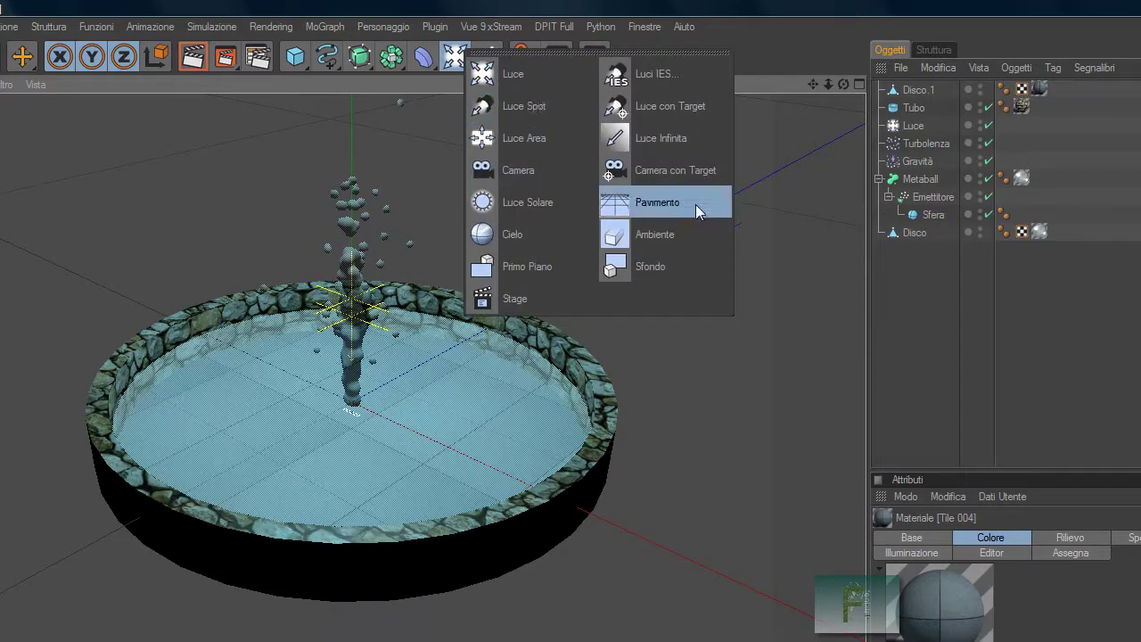
click(697, 204)
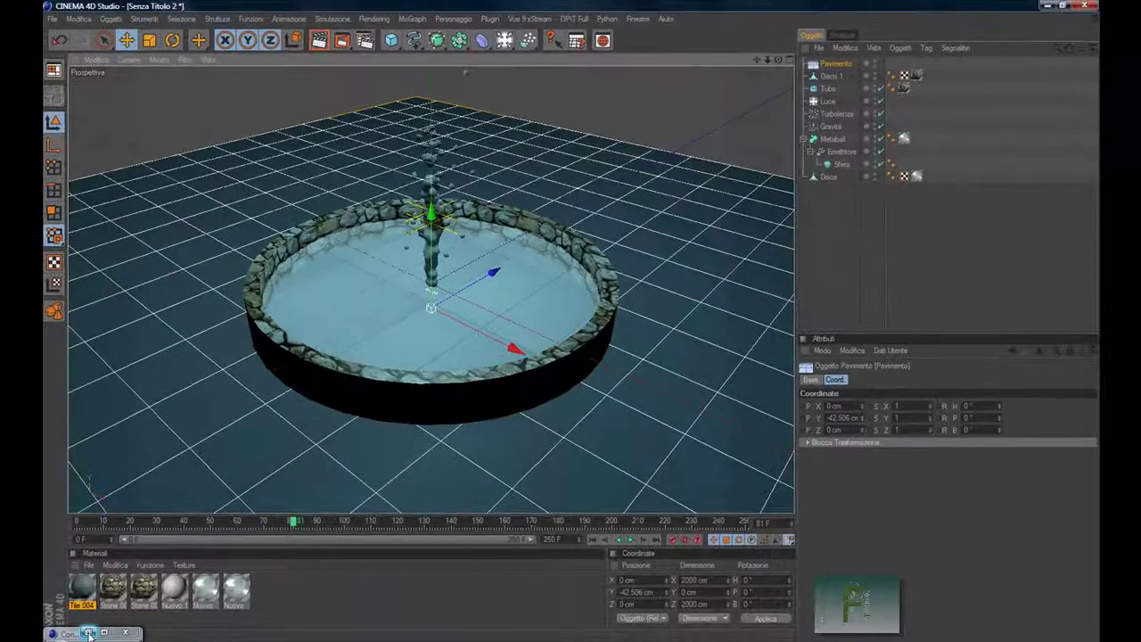
Apply the Tile 003 material to Pavimento and render the fountain with the tiled floor.
key(shift+F8)
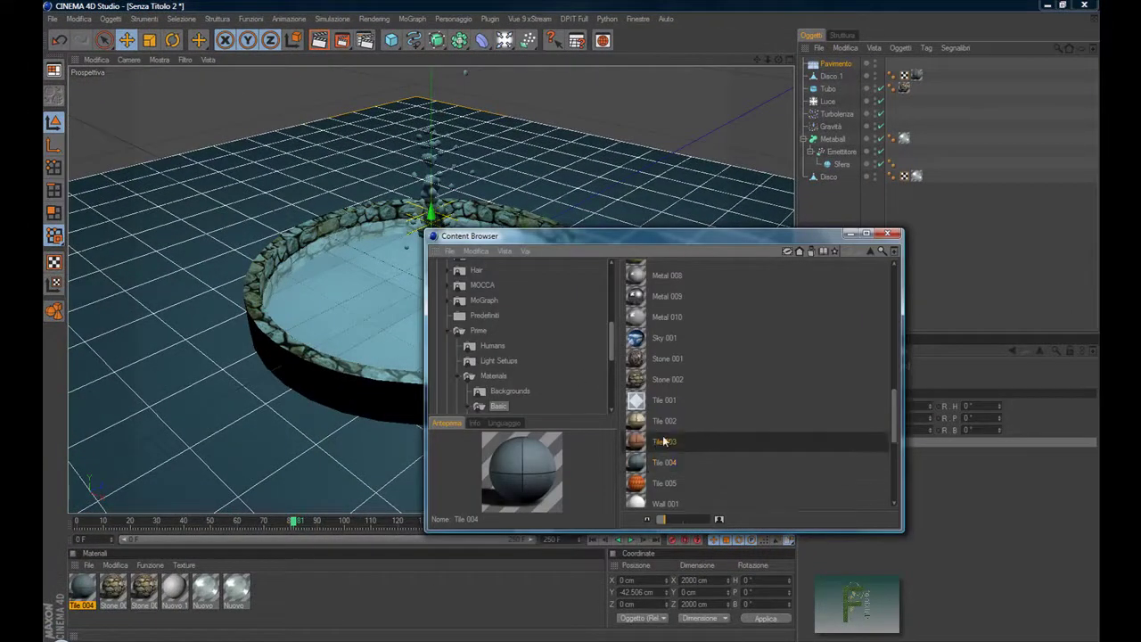
drag(651, 438, 836, 134)
drag(841, 68, 836, 64)
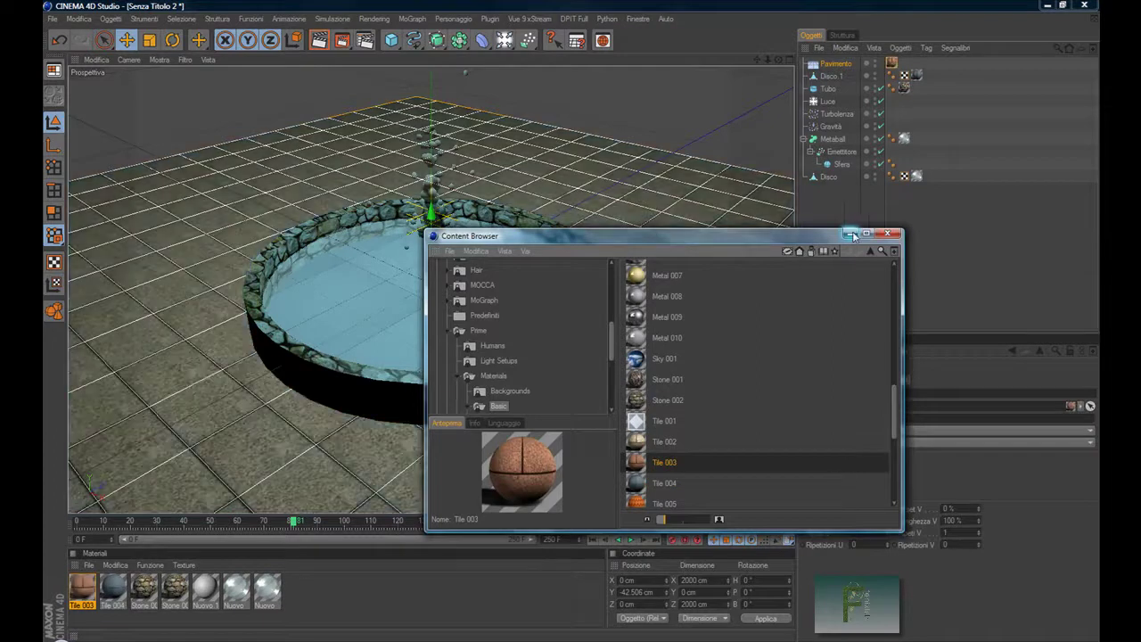
click(850, 233)
click(343, 40)
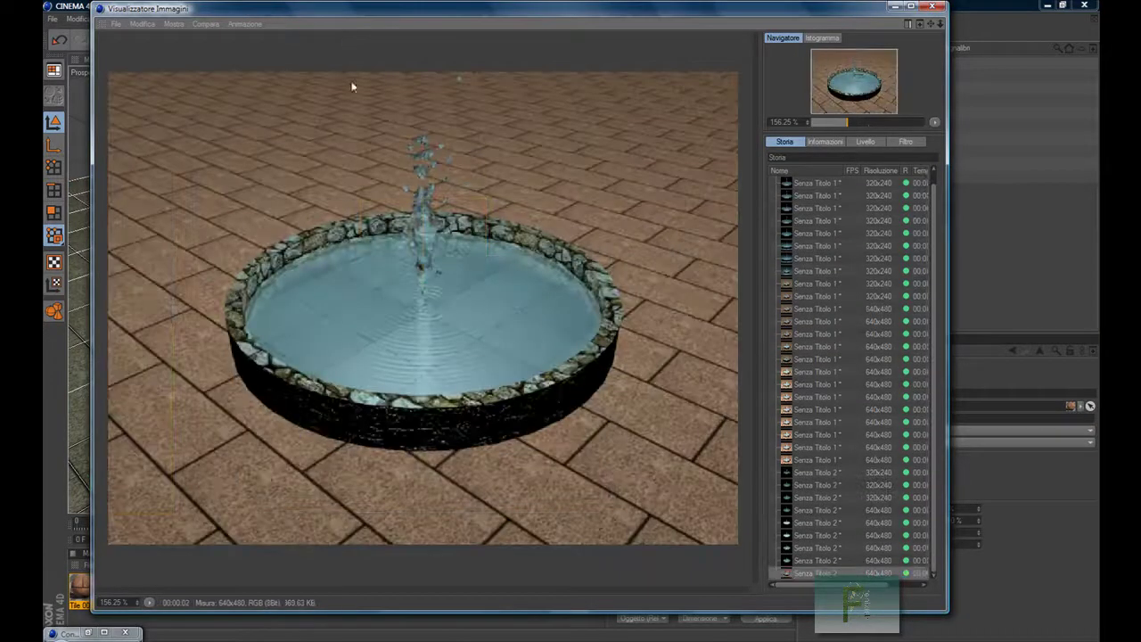
Set Luce's shadow to Mappe Ombre (Morbide) soft shadow maps and render to check them.
click(940, 9)
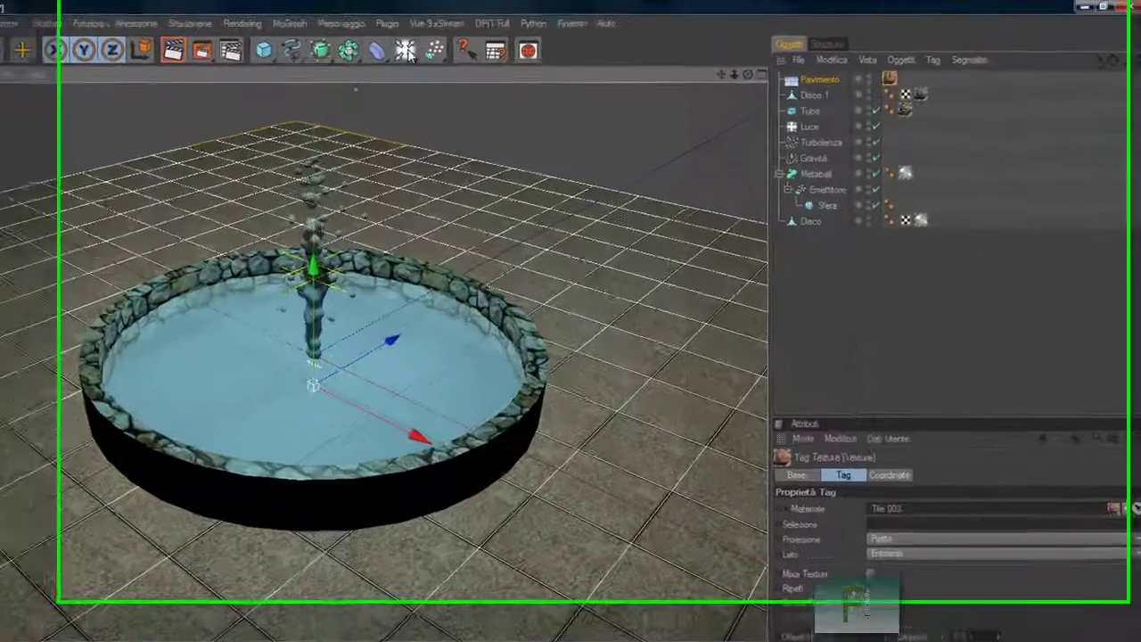
click(802, 136)
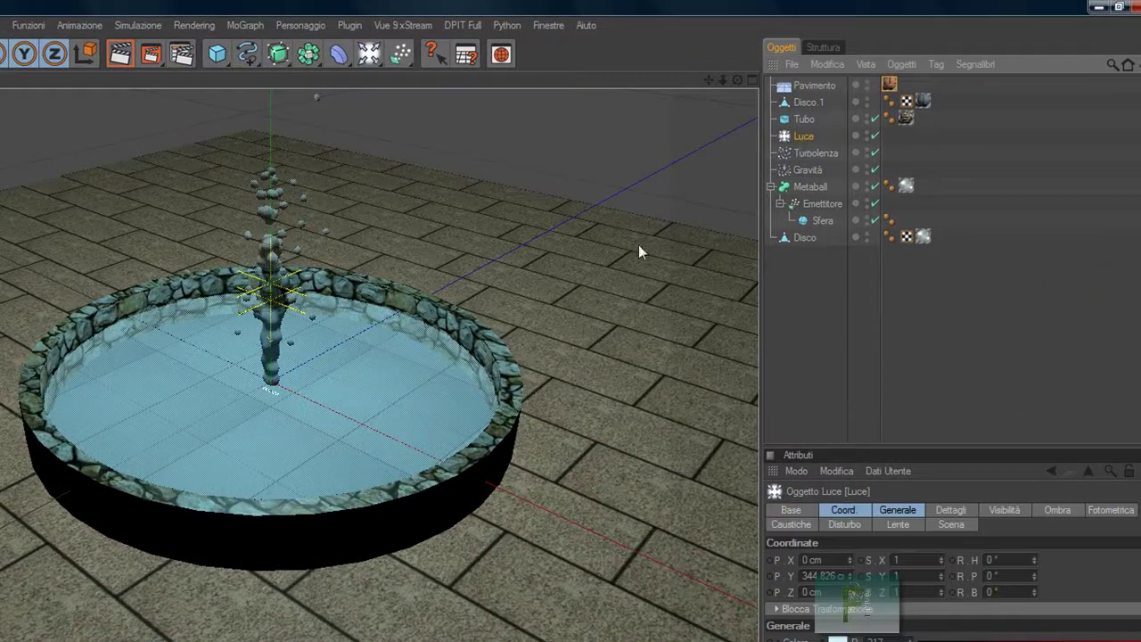
click(1056, 511)
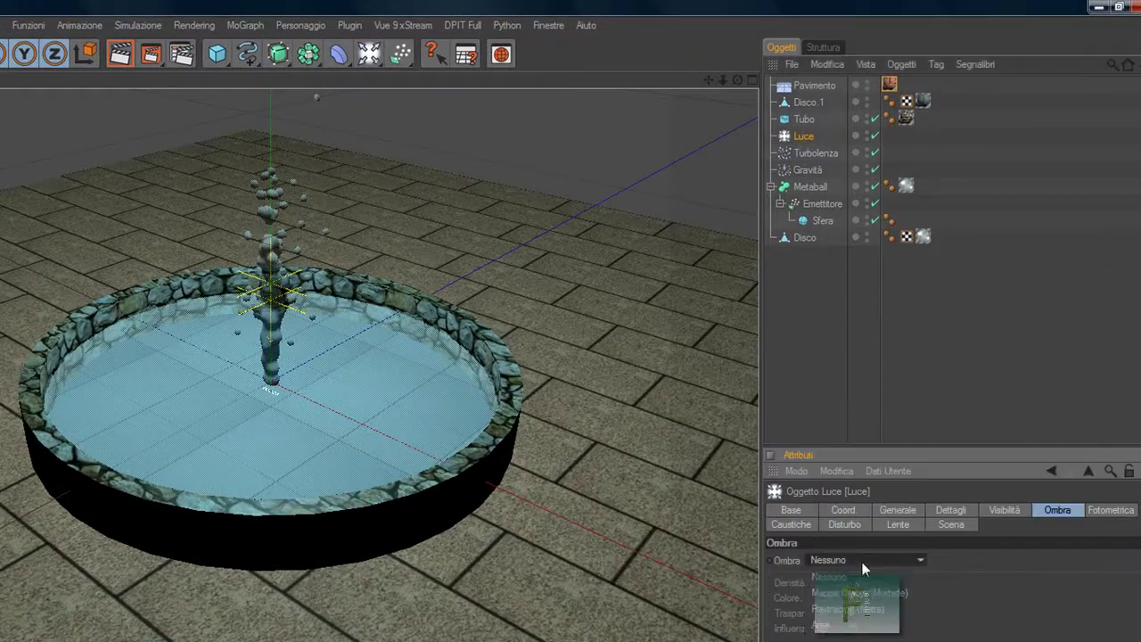
mouse_move(863, 557)
mouse_down()
mouse_move(864, 576)
mouse_move(906, 607)
mouse_up()
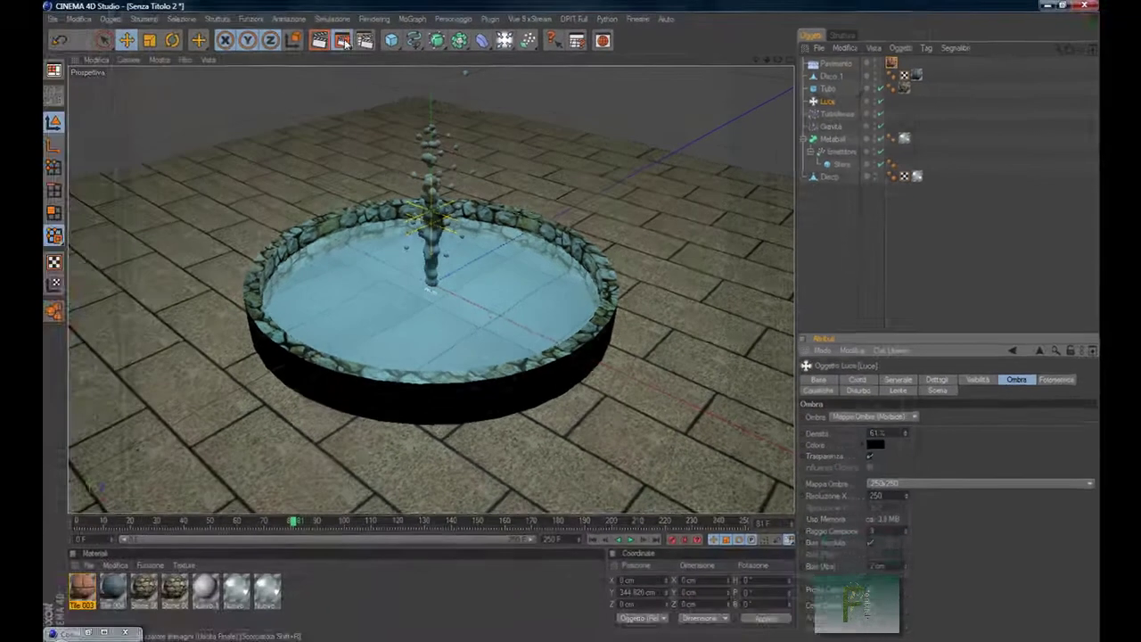
click(346, 44)
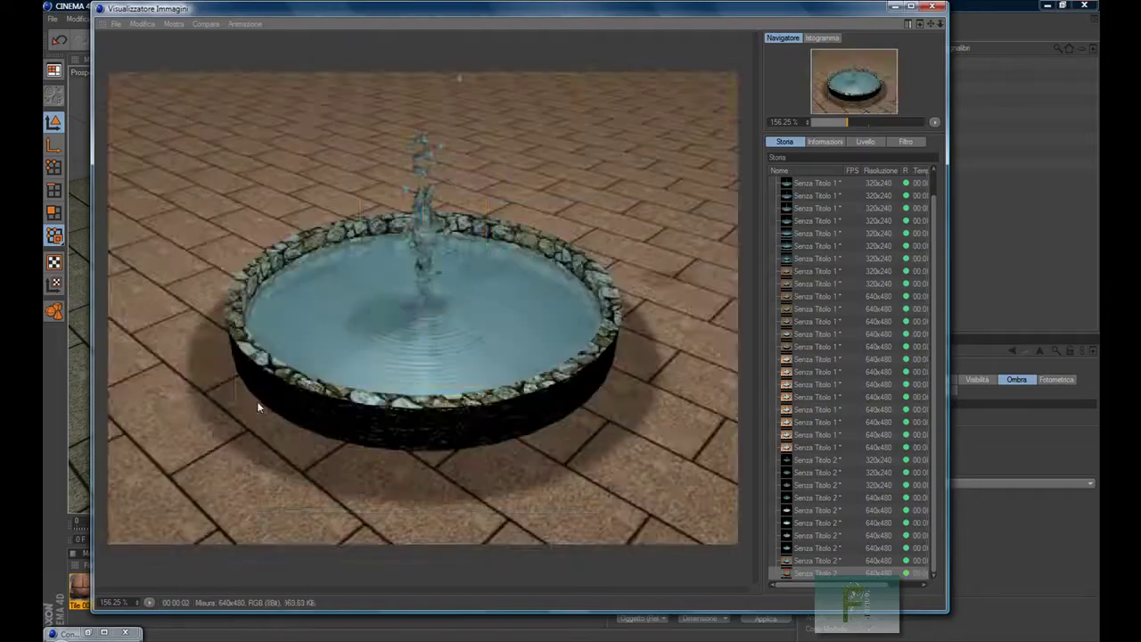
click(931, 6)
Add a second light, Luce 1, and move it in front of the fountain.
click(504, 40)
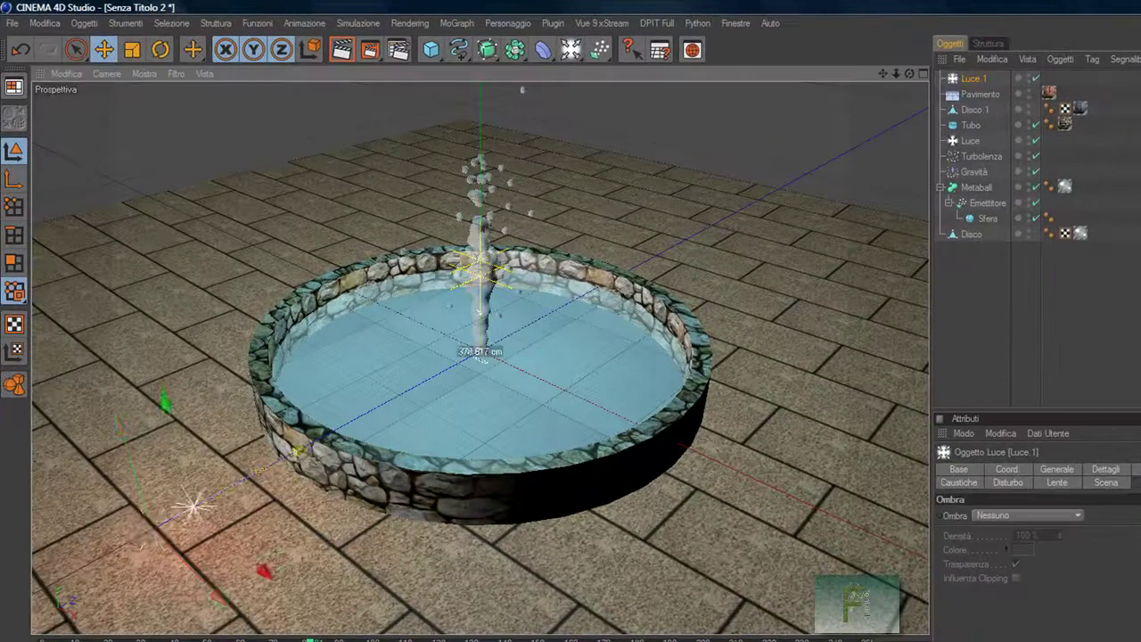
drag(482, 355, 292, 354)
drag(152, 529, 132, 463)
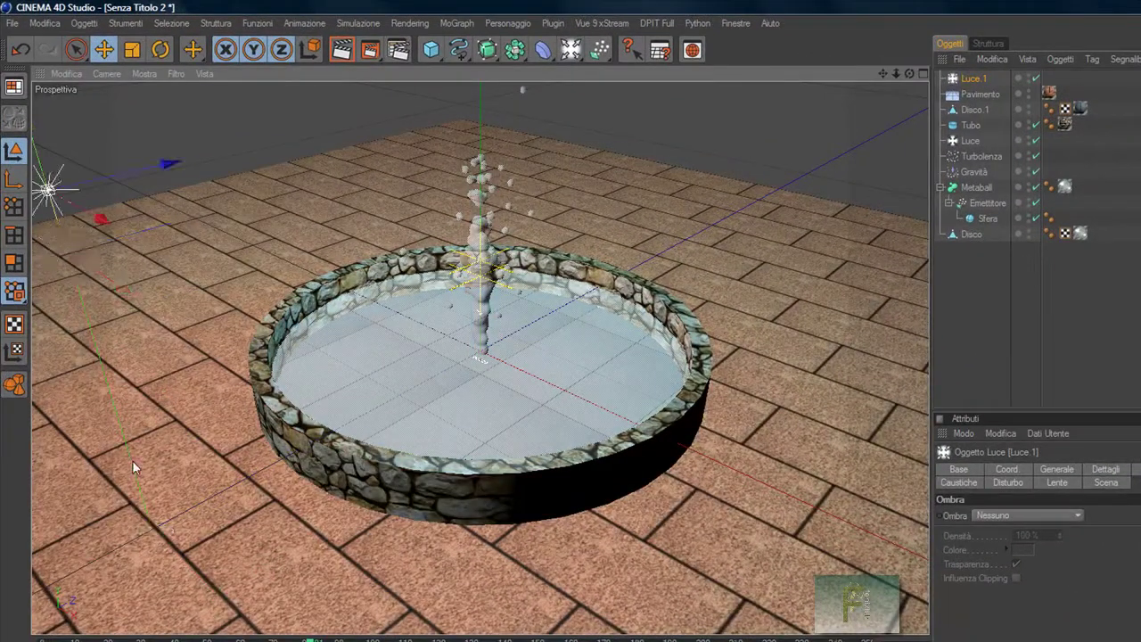
drag(101, 237, 540, 480)
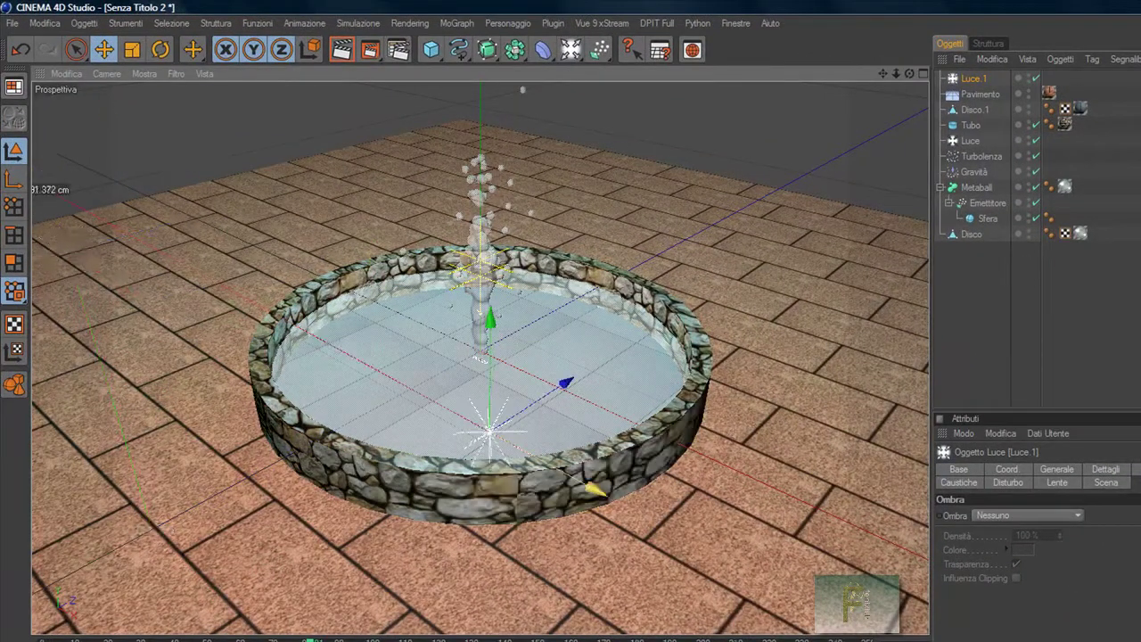
Set the render output to the 1024 x 768 preset and render the fountain.
click(399, 51)
click(259, 63)
mouse_move(274, 80)
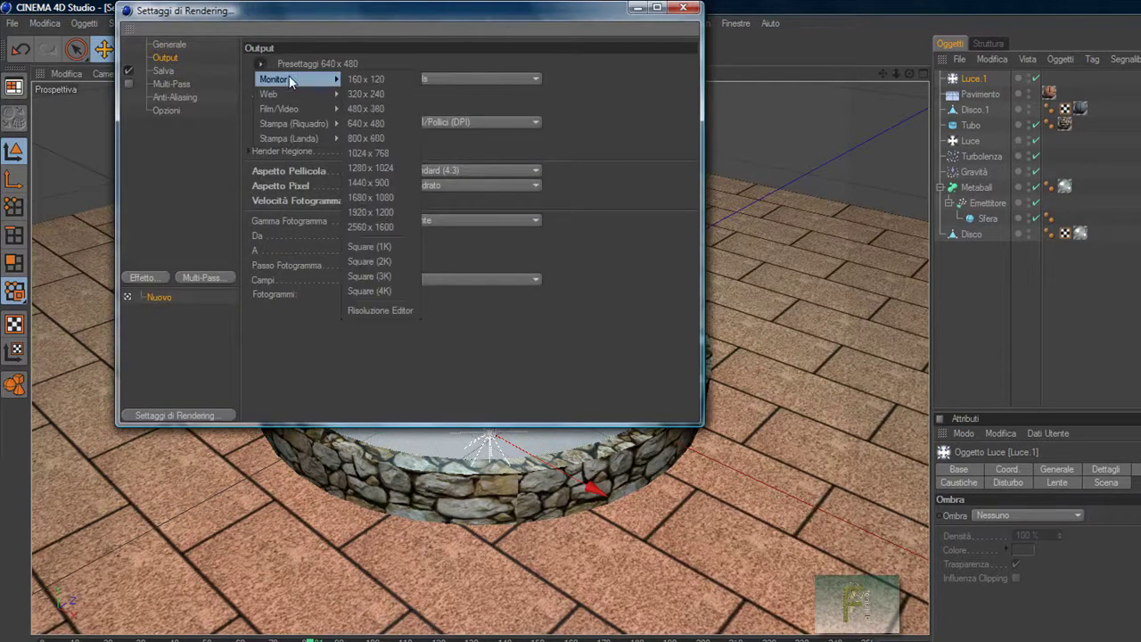
click(373, 136)
click(262, 63)
click(395, 154)
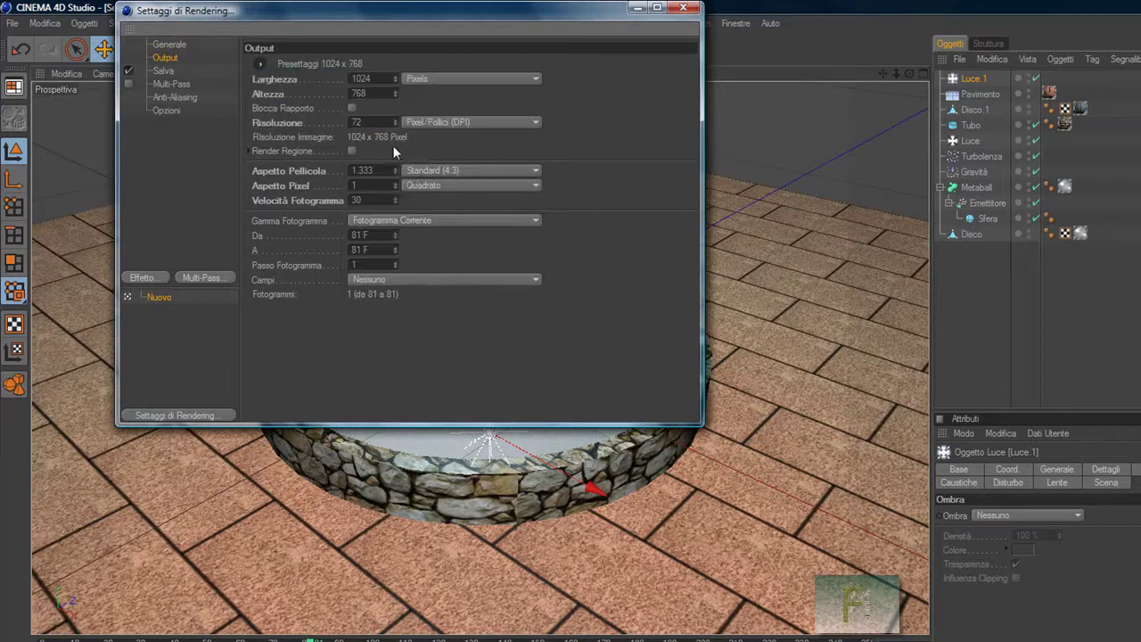
click(679, 8)
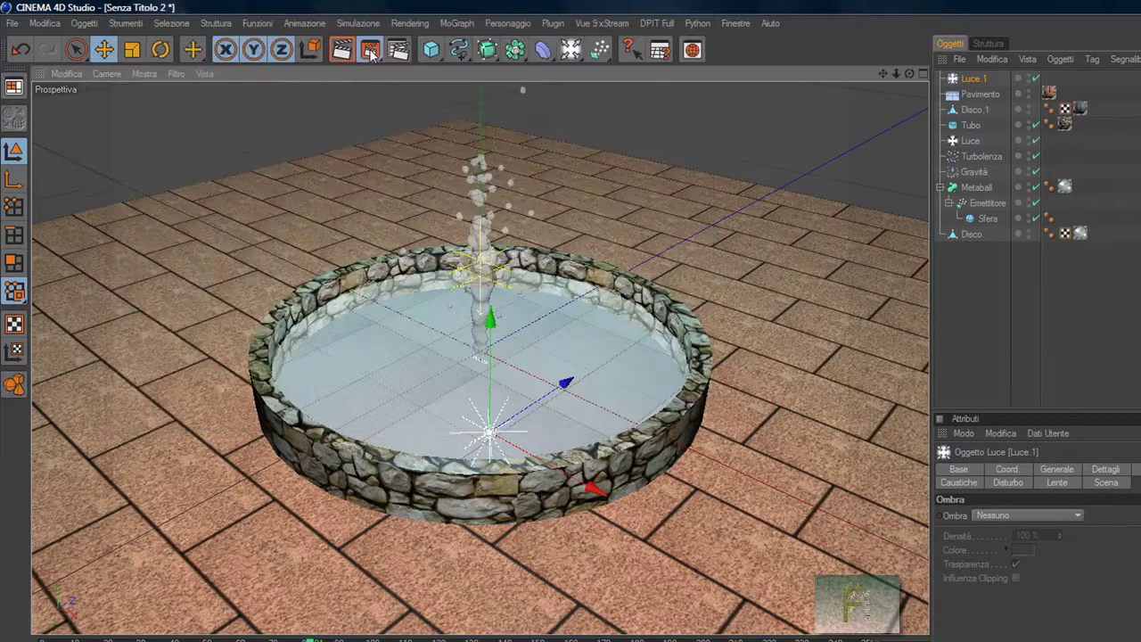
click(371, 52)
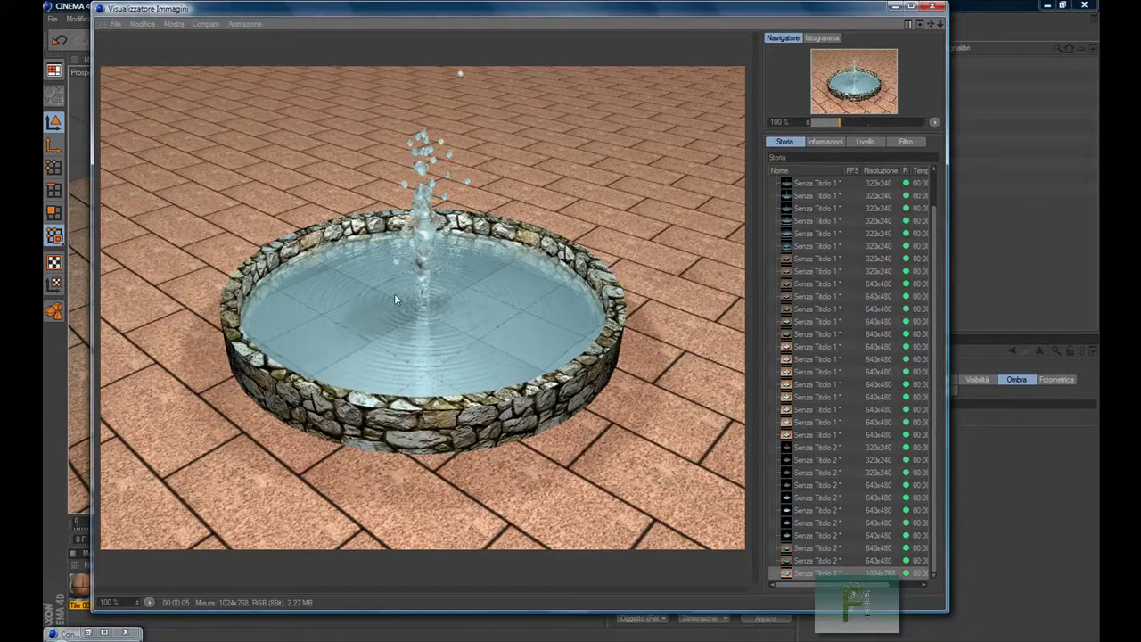
Play the animation from frame 0, stop near frame 101, and render a 1024 x 768 image.
click(932, 6)
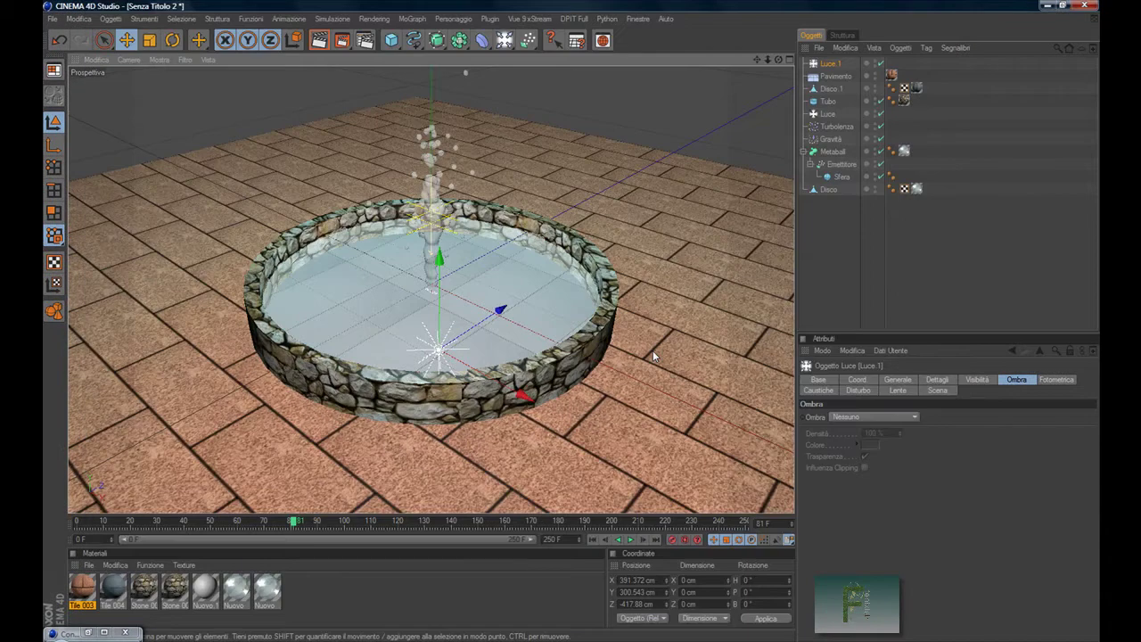
click(593, 541)
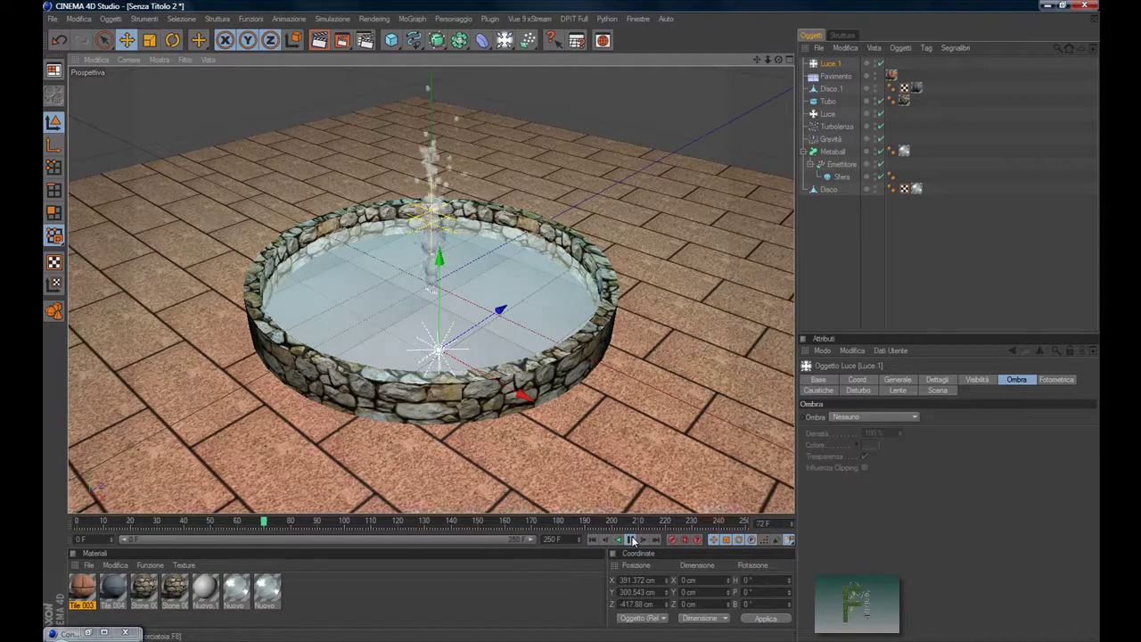
click(632, 541)
click(342, 41)
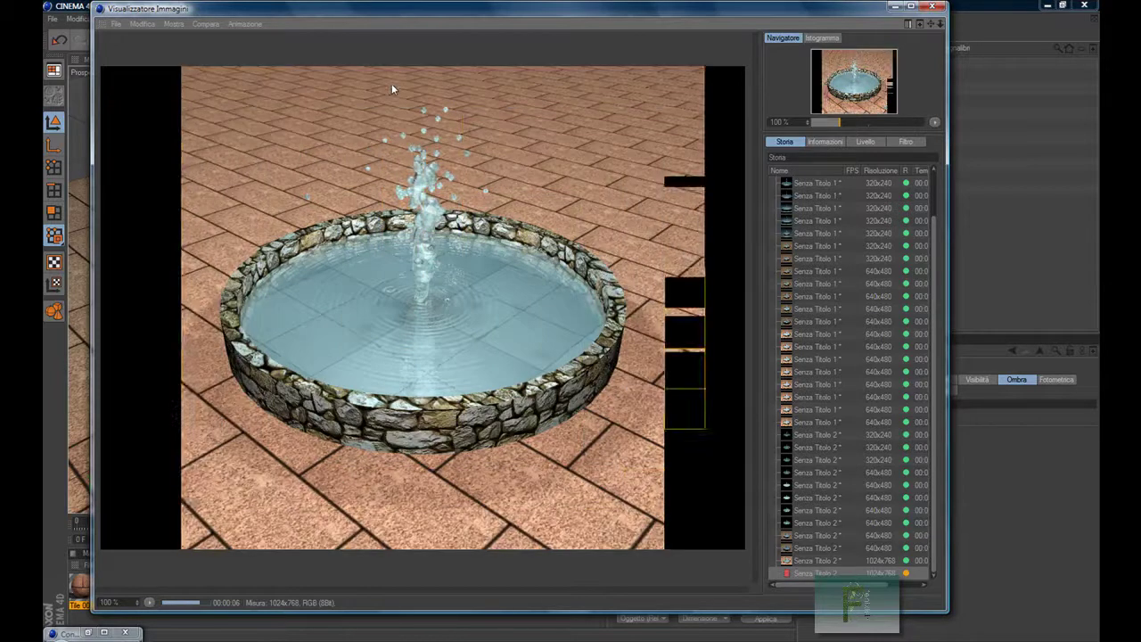
click(931, 7)
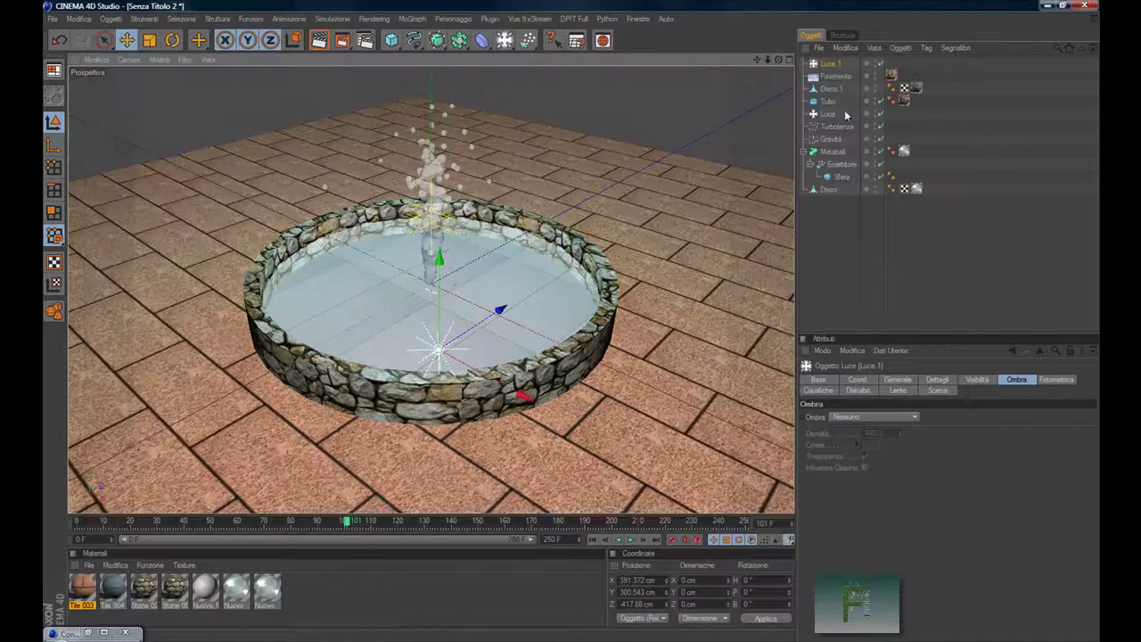